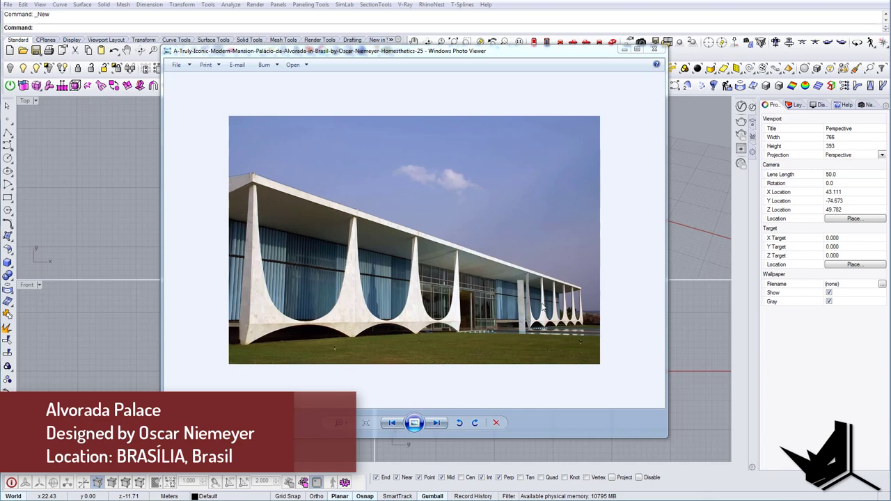
# Step: Examine the Alvorada Palace reference photos and column sketches, looking closely at the curved façade columns
pyautogui.click(439, 422)
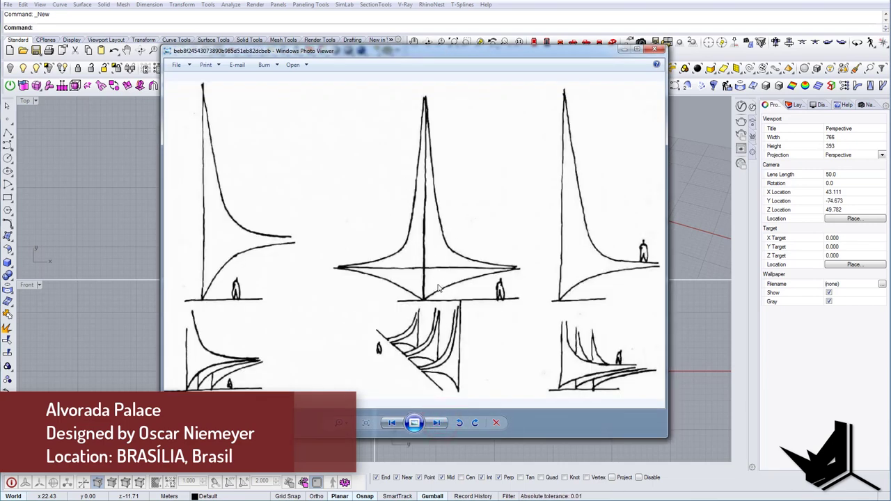
pyautogui.click(438, 423)
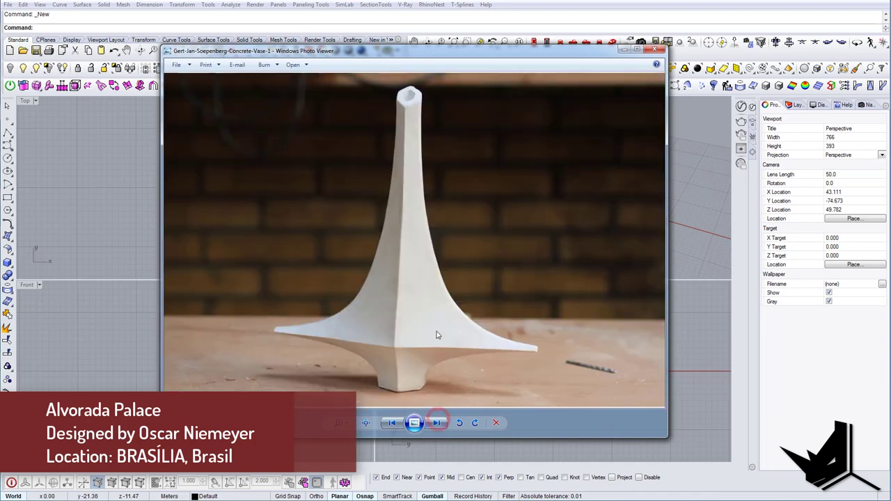
pyautogui.click(437, 423)
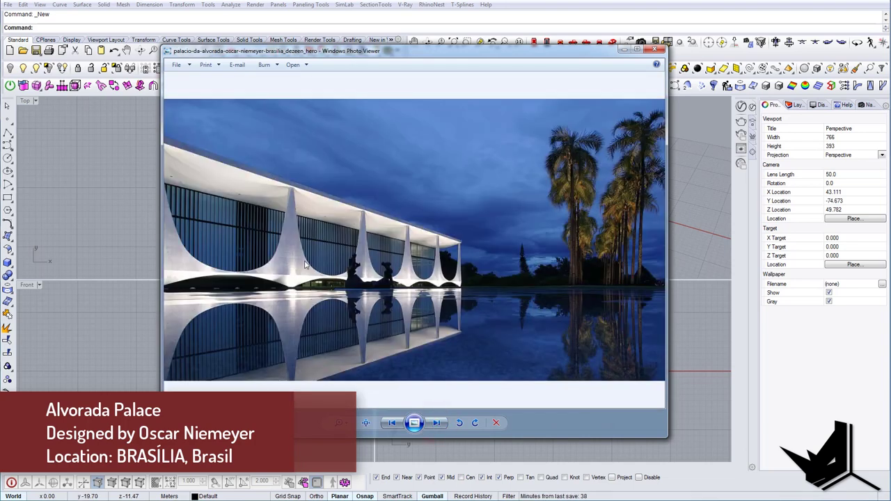
pyautogui.click(437, 423)
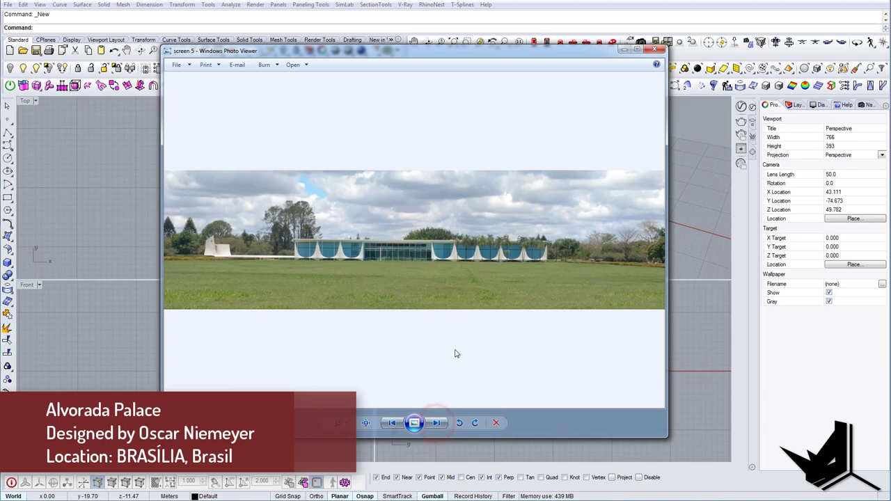
pyautogui.click(438, 423)
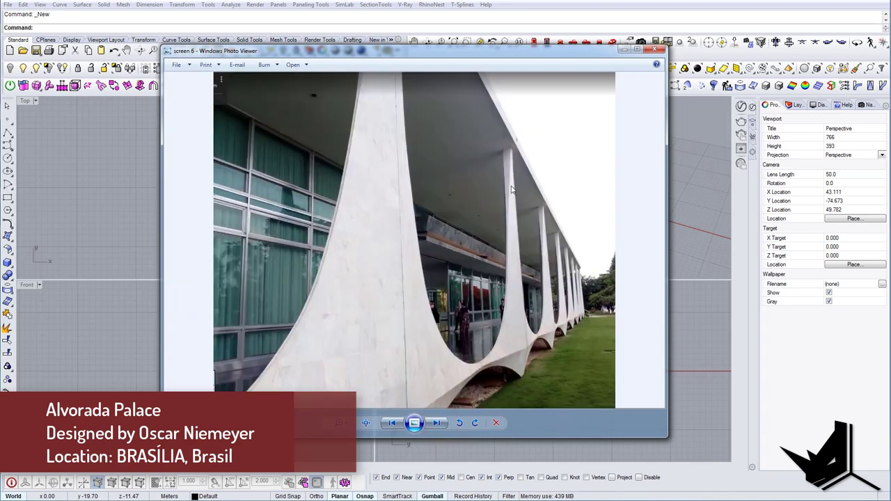
pyautogui.scroll(3, 507, 211)
pyautogui.moveTo(527, 204); pyautogui.dragTo(474, 121)
pyautogui.moveTo(492, 297); pyautogui.dragTo(491, 260)
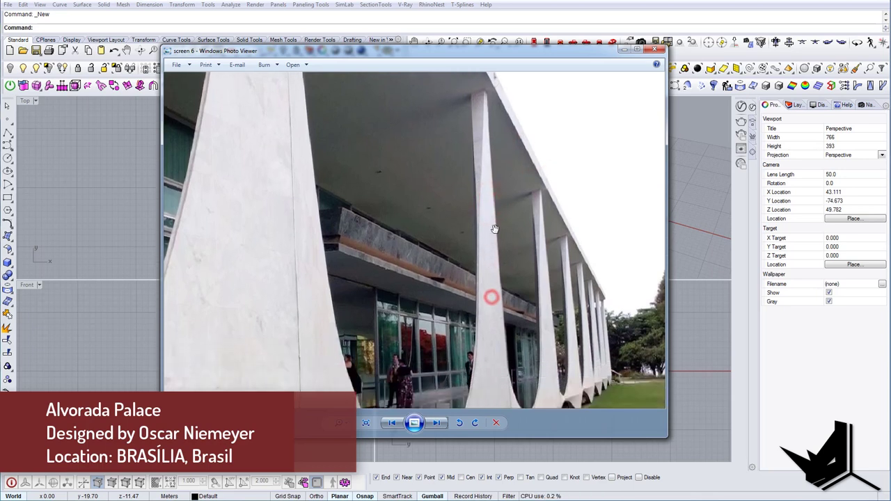
pyautogui.moveTo(487, 343); pyautogui.dragTo(485, 217)
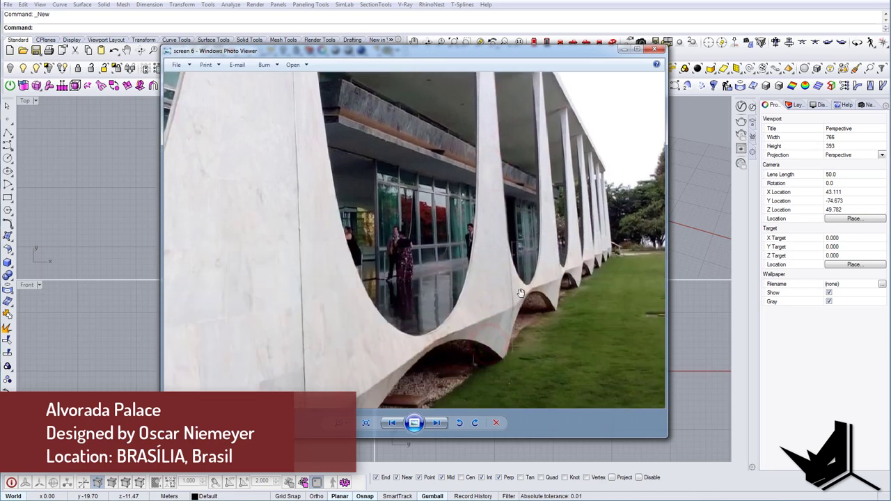
pyautogui.click(440, 426)
pyautogui.click(439, 426)
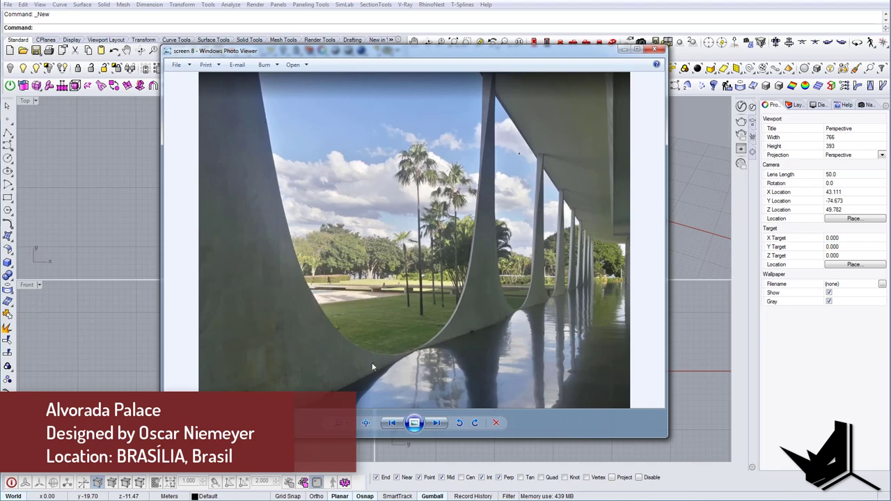
pyautogui.click(436, 423)
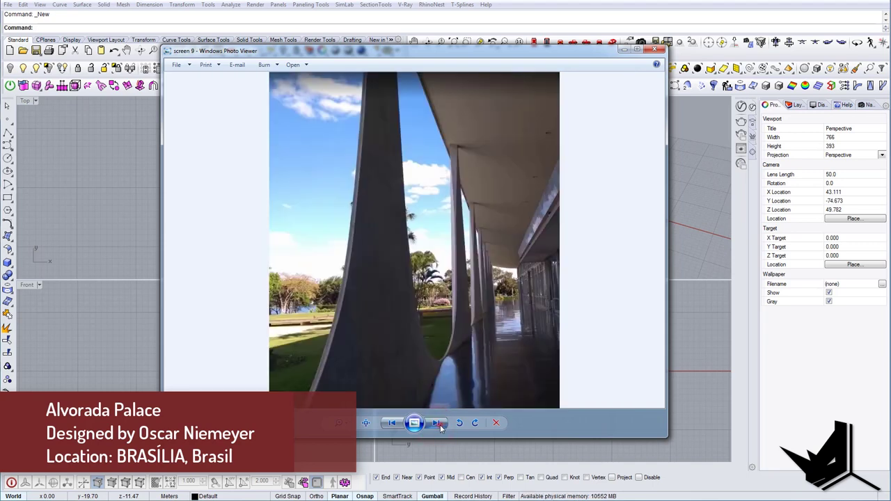
pyautogui.click(438, 424)
pyautogui.click(436, 424)
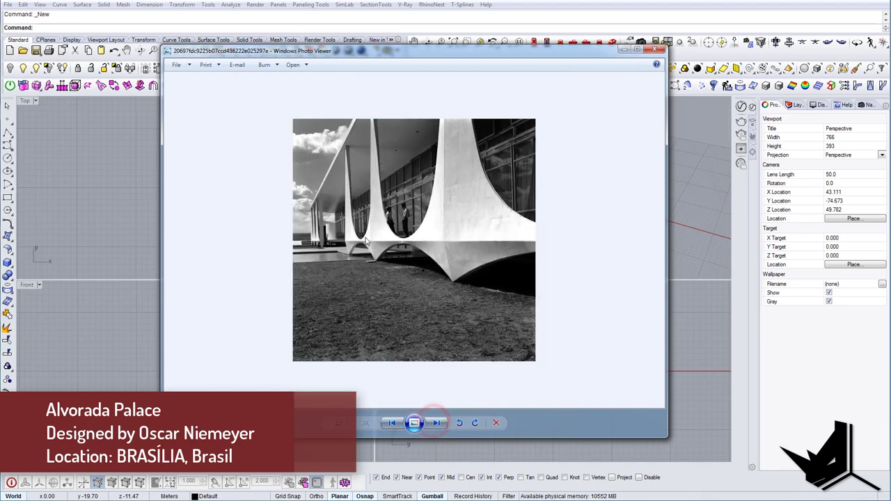
pyautogui.click(437, 424)
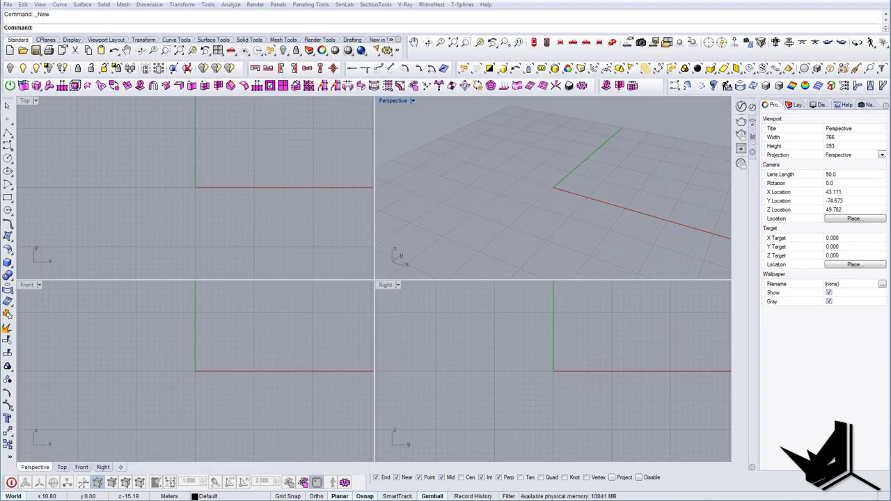
# Step: Insert the alvorada baseplan.JPG satellite image as a picture frame near the origin in the Top view
pyautogui.moveTo(201, 197); pyautogui.dragTo(201, 197)
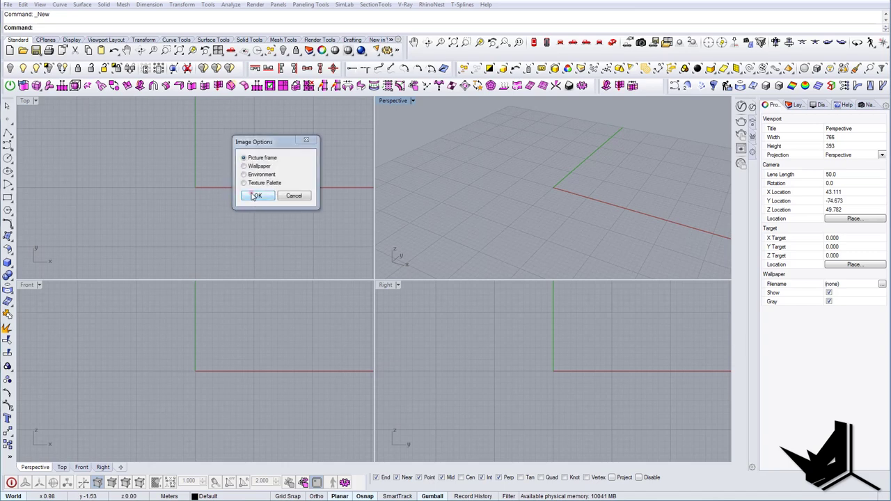
pyautogui.click(255, 197)
pyautogui.click(140, 234)
pyautogui.click(301, 217)
pyautogui.scroll(-4, 288, 218)
pyautogui.moveTo(269, 198); pyautogui.dragTo(280, 243, button='right')
pyautogui.scroll(4, 249, 203)
pyautogui.scroll(-4, 248, 202)
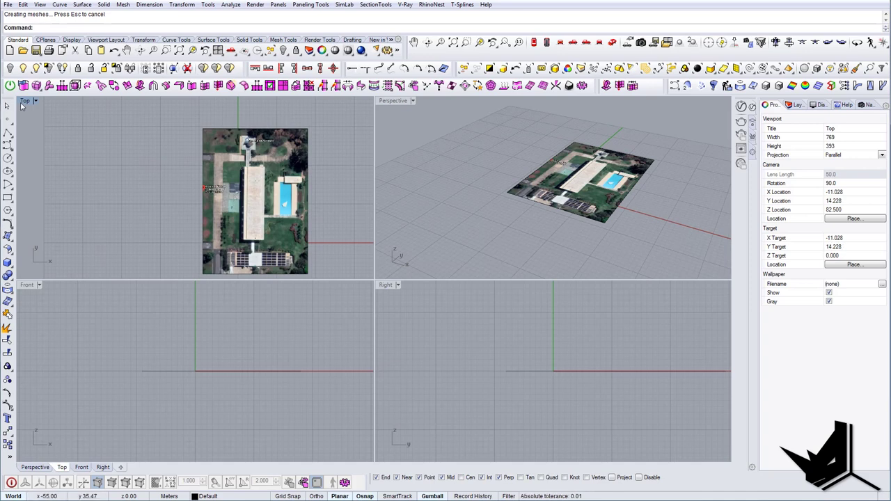
# Step: Maximize the Top viewport and rotate the base plan about the building's lower-right corner until its long edge is vertical
pyautogui.doubleClick(26, 101)
pyautogui.moveTo(456, 300); pyautogui.dragTo(382, 262, button='right')
pyautogui.click(412, 288)
pyautogui.moveTo(412, 289); pyautogui.dragTo(392, 293, button='right')
pyautogui.write('Rotate')
pyautogui.press('Return')
pyautogui.scroll(6, 422, 347)
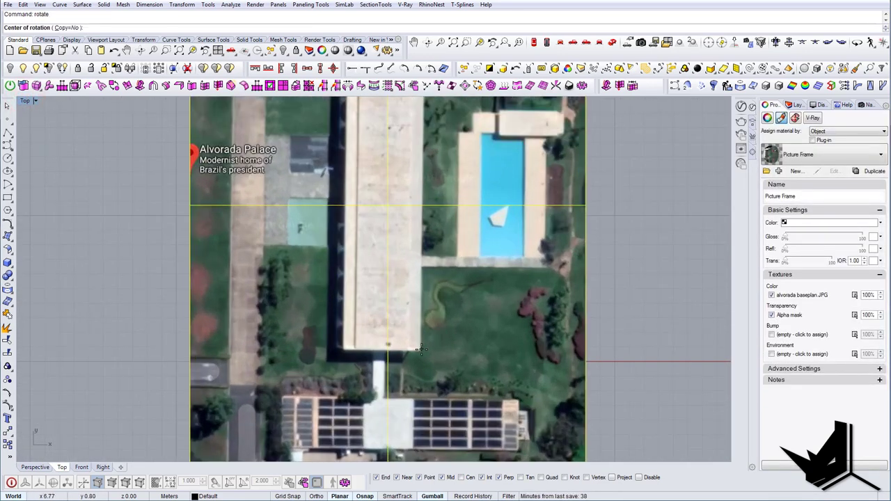
pyautogui.click(420, 351)
pyautogui.scroll(-4, 421, 349)
pyautogui.scroll(2, 433, 203)
pyautogui.scroll(2, 437, 174)
pyautogui.click(417, 159)
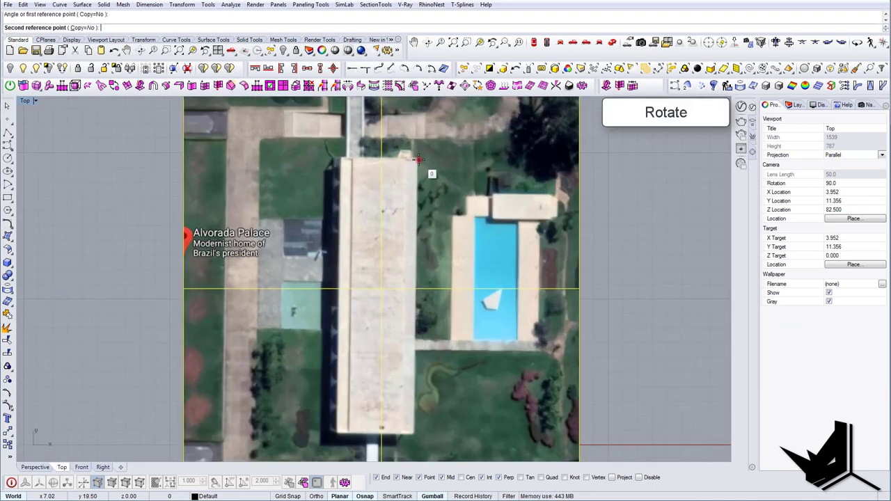
pyautogui.click(414, 159)
pyautogui.scroll(-8, 423, 236)
pyautogui.click(412, 138)
# Step: Draw a rectangle on the base plan enclosing the palace building and a margin around it
pyautogui.moveTo(395, 205); pyautogui.dragTo(388, 209, button='right')
pyautogui.write('Rectangle')
pyautogui.press('Return')
pyautogui.click(357, 185)
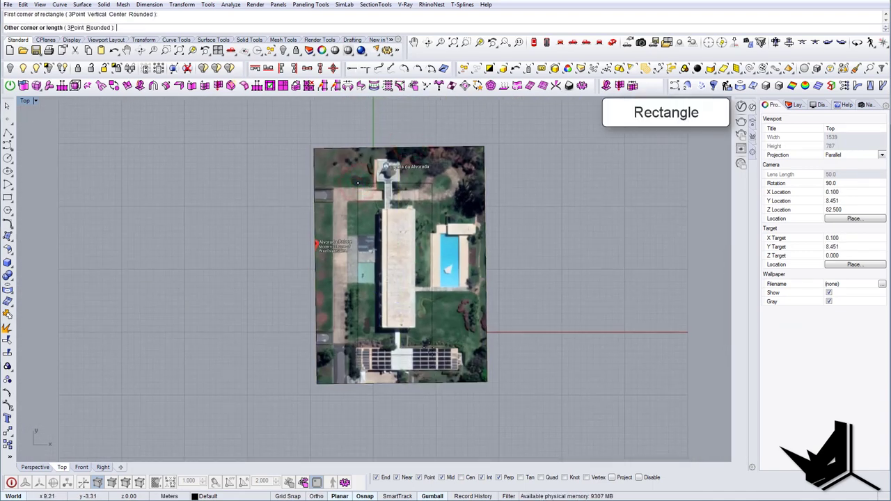
pyautogui.moveTo(427, 304)
pyautogui.mouseDown(button='right')
pyautogui.moveTo(441, 309)
pyautogui.moveTo(432, 306)
pyautogui.mouseUp(button='right')
# Step: Trim away the parts of the base plan image that lie outside the rectangle
pyautogui.write('Trim')
pyautogui.press('Return')
pyautogui.click(433, 265)
pyautogui.click(465, 291)
pyautogui.rightClick(507, 299)
pyautogui.click(465, 289)
pyautogui.rightClick(507, 300)
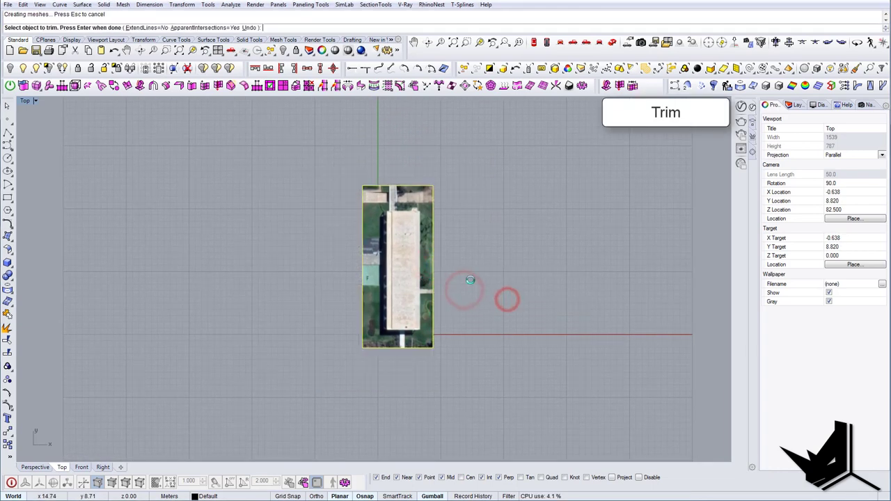
# Step: Delete the rectangle that was used to crop the base plan
pyautogui.scroll(4, 446, 270)
pyautogui.moveTo(446, 270); pyautogui.dragTo(461, 305, button='right')
pyautogui.scroll(-2, 448, 272)
pyautogui.click(444, 276)
pyautogui.click(469, 297)
pyautogui.press('Delete')
pyautogui.click(446, 272)
pyautogui.click(469, 298)
pyautogui.press('Delete')
pyautogui.moveTo(477, 274); pyautogui.dragTo(468, 263, button='right')
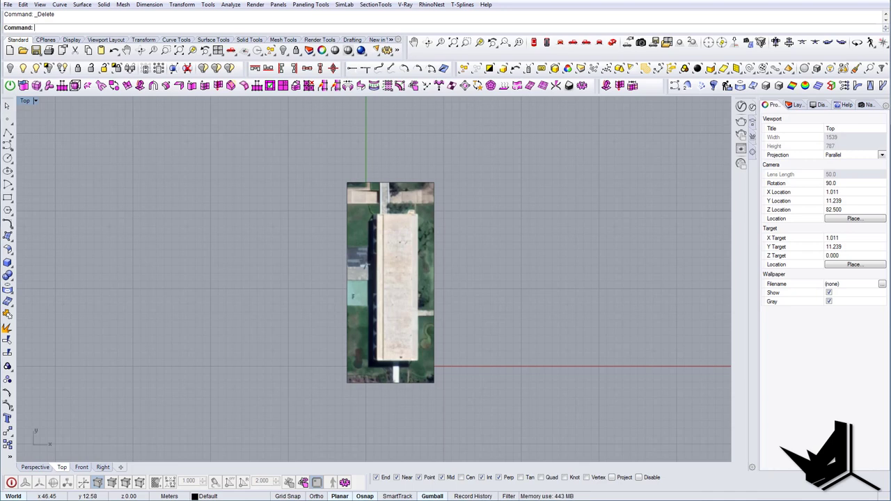
# Step: Insert the palace elevation photo screen 5.JPG as a picture frame to the left of the base plan
pyautogui.click(348, 352)
pyautogui.click(287, 351)
pyautogui.click(348, 285)
pyautogui.moveTo(544, 384); pyautogui.dragTo(486, 267)
pyautogui.click(268, 198)
pyautogui.click(65, 280)
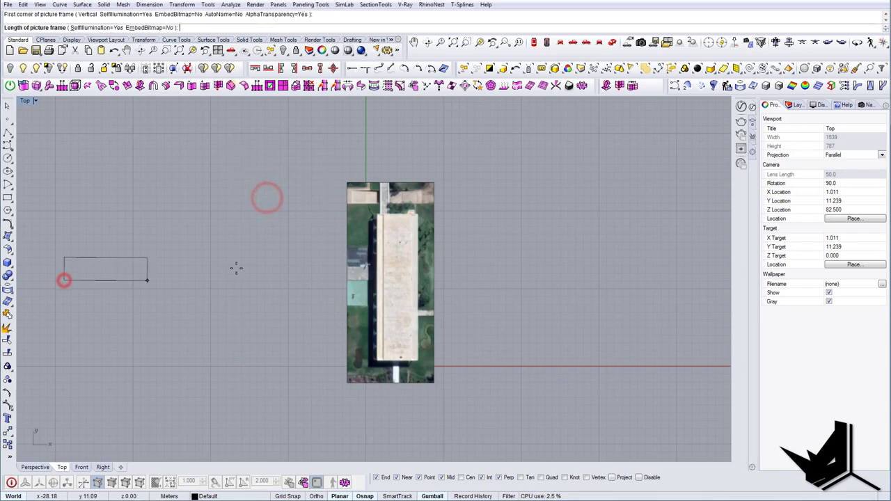
pyautogui.click(285, 258)
# Step: Examine the palace façade in the inserted elevation photo
pyautogui.moveTo(251, 269); pyautogui.dragTo(392, 278, button='right')
pyautogui.scroll(10, 328, 267)
pyautogui.scroll(-6, 395, 280)
pyautogui.scroll(6, 364, 299)
pyautogui.scroll(-10, 367, 286)
pyautogui.click(369, 288)
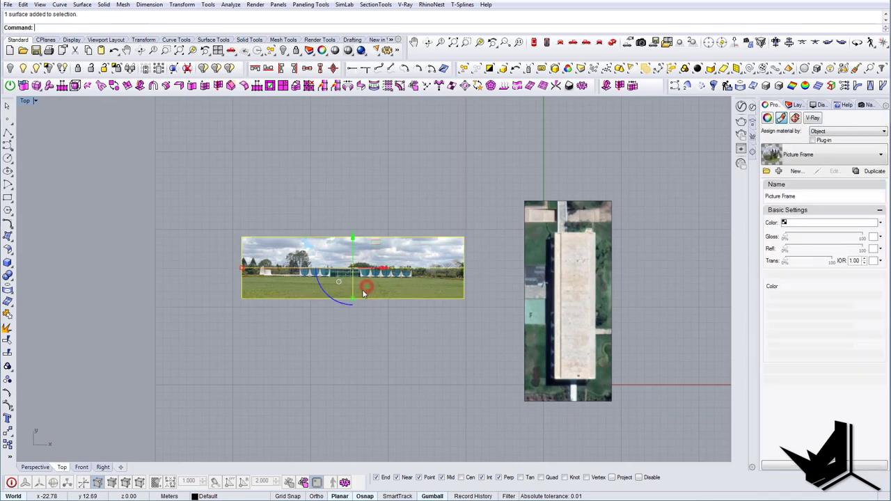
pyautogui.scroll(5, 370, 291)
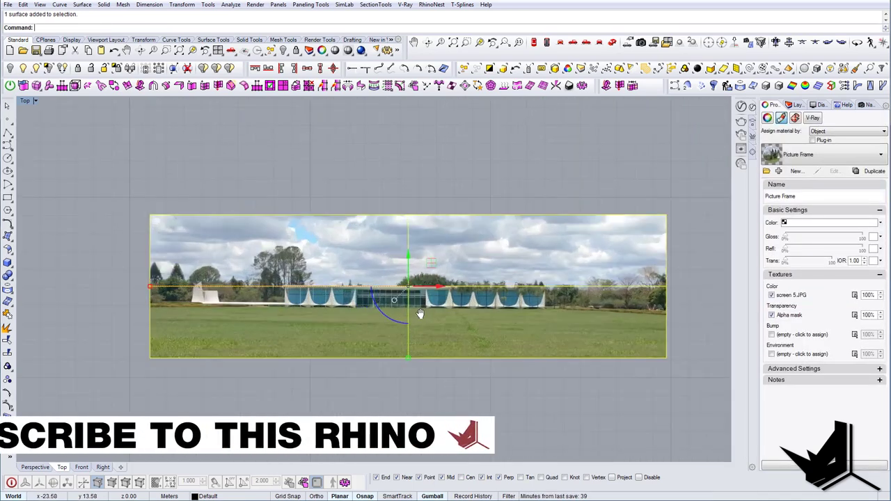
pyautogui.scroll(-4, 426, 312)
pyautogui.click(330, 373)
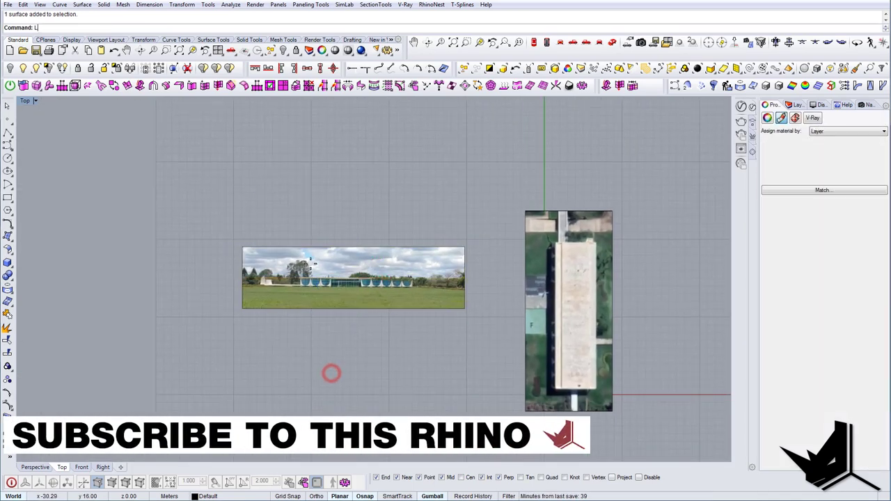
# Step: Draw a horizontal guide line across the full width of the elevation photo near the base of the façade
pyautogui.scroll(8, 308, 274)
pyautogui.write('l')
pyautogui.press('Return')
pyautogui.click(137, 305)
pyautogui.scroll(-6, 139, 304)
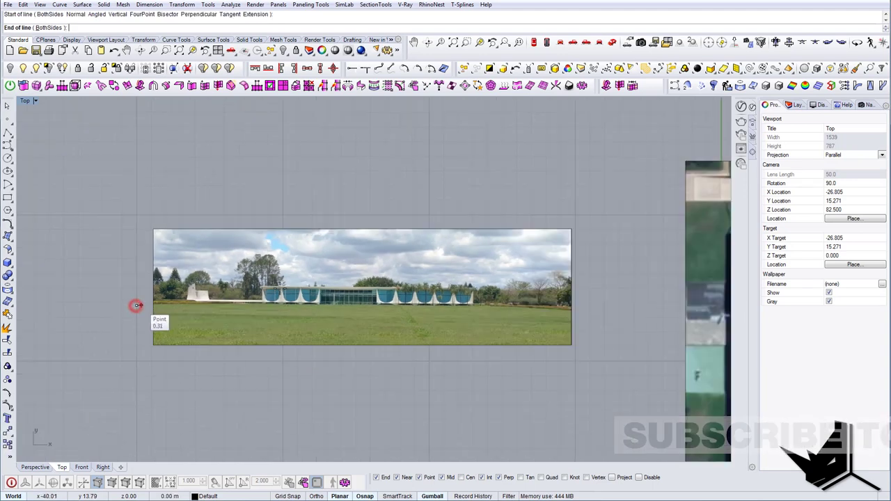
pyautogui.keyDown('shift'); pyautogui.click(451, 298); pyautogui.keyUp('shift')
# Step: Move the elevation photo so the base of the façade's rightmost column sits on the horizontal guide line
pyautogui.scroll(8, 451, 298)
pyautogui.moveTo(349, 292); pyautogui.dragTo(503, 294, button='right')
pyautogui.click(388, 297)
pyautogui.moveTo(384, 306); pyautogui.dragTo(412, 309, button='right')
pyautogui.scroll(12, 415, 315)
pyautogui.write('m')
pyautogui.press('Return')
pyautogui.click(459, 294)
pyautogui.click(455, 278)
pyautogui.rightClick(452, 286)
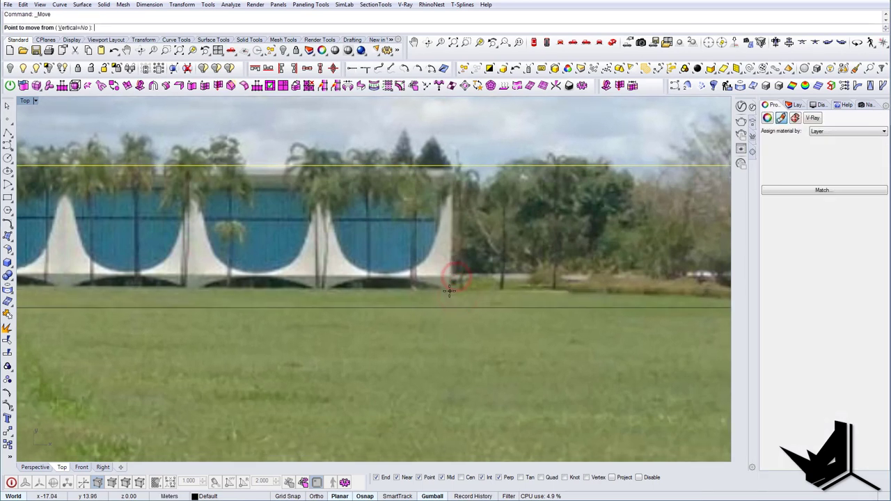
pyautogui.click(449, 292)
pyautogui.click(448, 307)
# Step: Rotate the elevation photo about the rightmost column's base so the façade's left end also rests on the guide line
pyautogui.write('rotate')
pyautogui.press('Return')
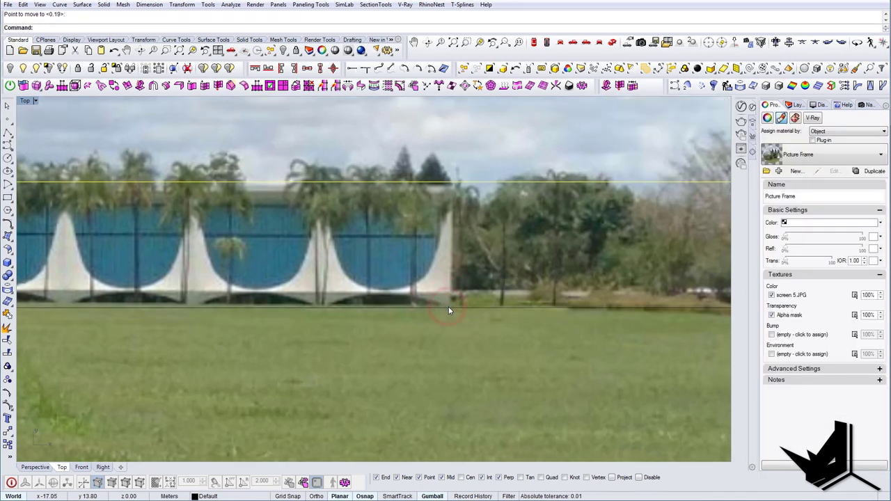
pyautogui.click(450, 308)
pyautogui.scroll(-8, 450, 309)
pyautogui.moveTo(205, 311); pyautogui.dragTo(350, 312, button='right')
pyautogui.moveTo(97, 310); pyautogui.dragTo(354, 324, button='right')
pyautogui.moveTo(223, 318); pyautogui.dragTo(276, 319, button='right')
pyautogui.scroll(10, 286, 321)
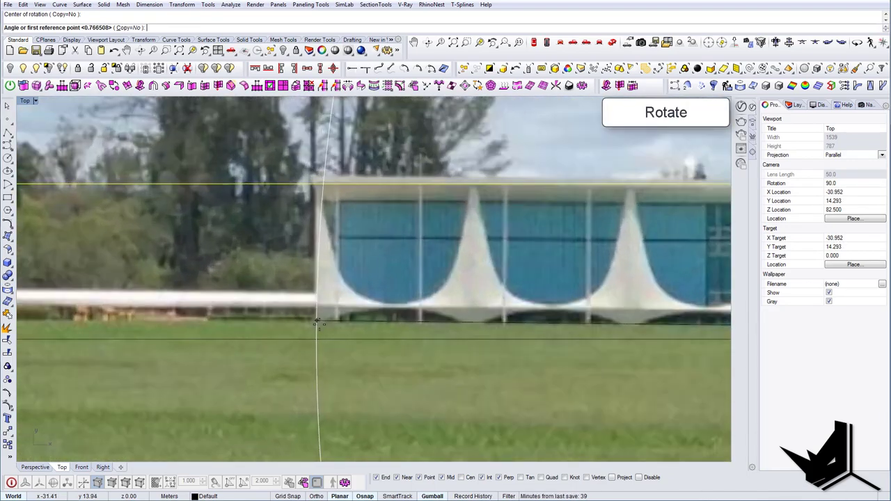
pyautogui.click(316, 322)
pyautogui.keyDown('shift'); pyautogui.click(311, 332); pyautogui.keyUp('shift')
pyautogui.scroll(-10, 309, 333)
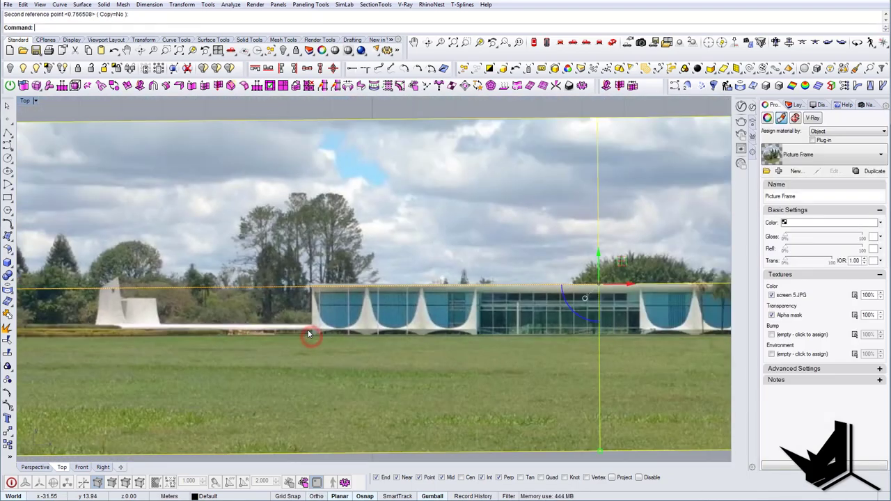
pyautogui.scroll(-6, 309, 333)
pyautogui.moveTo(638, 329); pyautogui.dragTo(595, 322, button='right')
pyautogui.scroll(8, 596, 322)
pyautogui.scroll(-8, 515, 328)
pyautogui.press('Escape')
# Step: Draw a rectangle spanning wider than the elevation photo, from above the palace roof to just below the guide line
pyautogui.scroll(-2, 515, 329)
pyautogui.moveTo(454, 313); pyautogui.dragTo(418, 299, button='right')
pyautogui.write('Rectangle')
pyautogui.press('Return')
pyautogui.click(95, 264)
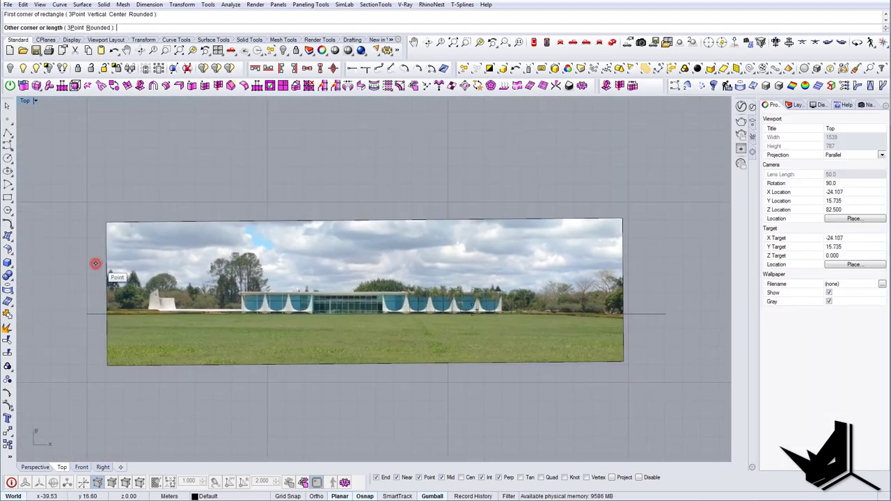
pyautogui.click(638, 327)
# Step: Trim away the sky and lawn portions of the elevation photo outside the rectangle
pyautogui.write('Trim')
pyautogui.press('Return')
pyautogui.click(638, 293)
pyautogui.press('Return')
pyautogui.moveTo(651, 218); pyautogui.dragTo(563, 251)
pyautogui.moveTo(618, 364); pyautogui.dragTo(555, 344)
pyautogui.moveTo(244, 325); pyautogui.dragTo(307, 329, button='right')
pyautogui.press('Return')
# Step: Trim off the strip of the elevation photo and rectangle below the horizontal guide line
pyautogui.click(158, 334)
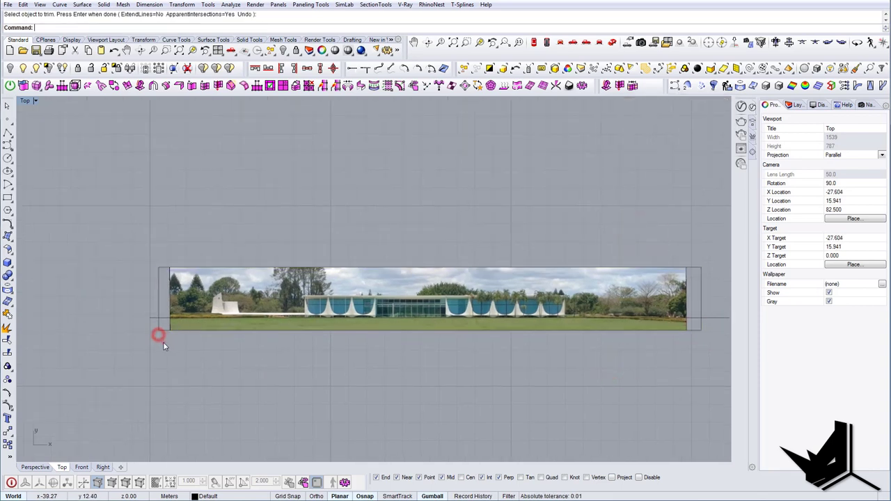
pyautogui.moveTo(163, 342); pyautogui.dragTo(149, 318)
pyautogui.moveTo(416, 349); pyautogui.dragTo(302, 346, button='right')
pyautogui.click(632, 345)
pyautogui.moveTo(595, 338); pyautogui.dragTo(608, 339, button='right')
pyautogui.write('trim')
pyautogui.press('Return')
pyautogui.click(617, 315)
pyautogui.rightClick(616, 340)
pyautogui.click(553, 322)
pyautogui.rightClick(553, 322)
# Step: Delete the guide line and the remaining cropping rectangle around the elevation photo
pyautogui.moveTo(650, 326); pyautogui.dragTo(617, 298)
pyautogui.moveTo(632, 320); pyautogui.dragTo(593, 288)
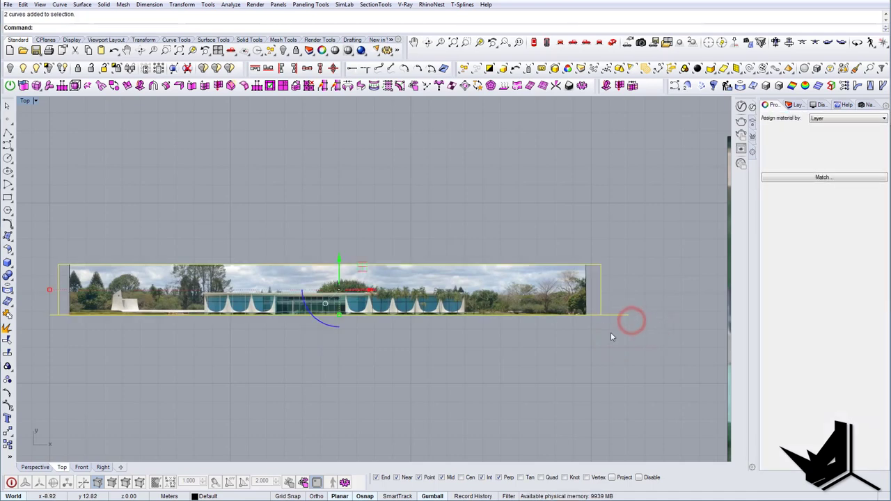
pyautogui.press('Delete')
# Step: Draw a rectangle closely enclosing the palace façade on the elevation photo, extending slightly past both ends and below the ground
pyautogui.moveTo(589, 325); pyautogui.dragTo(498, 321, button='right')
pyautogui.scroll(-6, 518, 308)
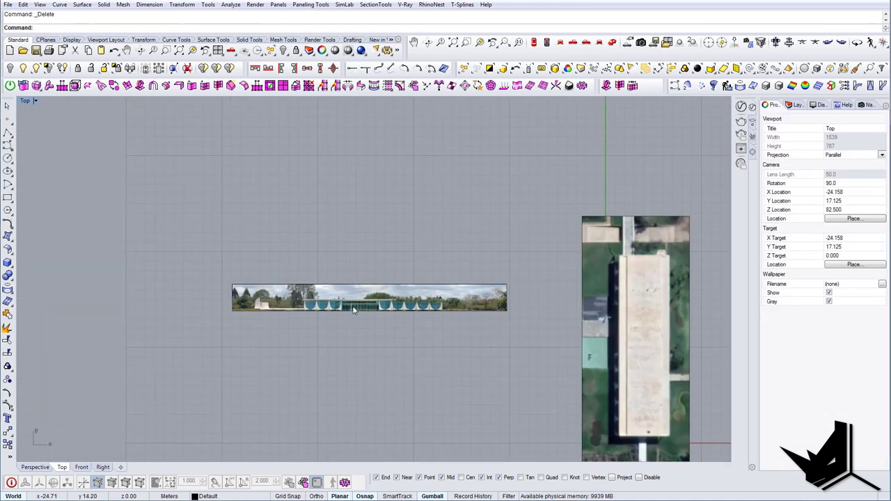
pyautogui.scroll(10, 315, 319)
pyautogui.write('rec')
pyautogui.press('Return')
pyautogui.click(267, 311)
pyautogui.scroll(-2, 267, 312)
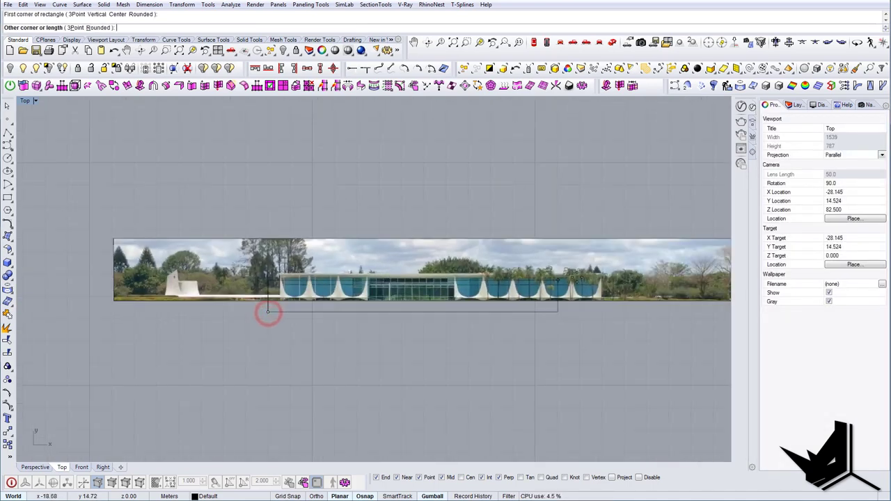
pyautogui.scroll(4, 599, 275)
pyautogui.click(608, 267)
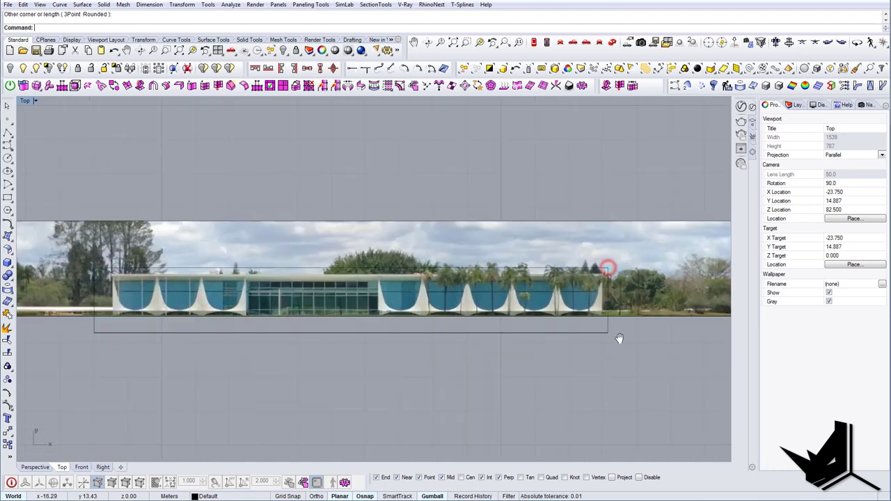
# Step: Trim away the parts of the elevation photo outside the façade rectangle and delete the rectangle
pyautogui.moveTo(619, 337); pyautogui.dragTo(611, 345, button='right')
pyautogui.write('trim')
pyautogui.press('Return')
pyautogui.click(597, 341)
pyautogui.press('Return')
pyautogui.moveTo(641, 352); pyautogui.dragTo(633, 322)
pyautogui.press('Return')
pyautogui.moveTo(629, 357); pyautogui.dragTo(525, 335)
pyautogui.scroll(-8, 521, 334)
pyautogui.moveTo(521, 334); pyautogui.dragTo(275, 271, button='right')
pyautogui.press('Delete')
# Step: Draw a rectangle on the base plan enclosing the palace roof and the dark column strip along its long side
pyautogui.scroll(-4, 521, 221)
pyautogui.moveTo(520, 221); pyautogui.dragTo(438, 215, button='right')
pyautogui.write('Rec')
pyautogui.press('Return')
pyautogui.scroll(6, 433, 212)
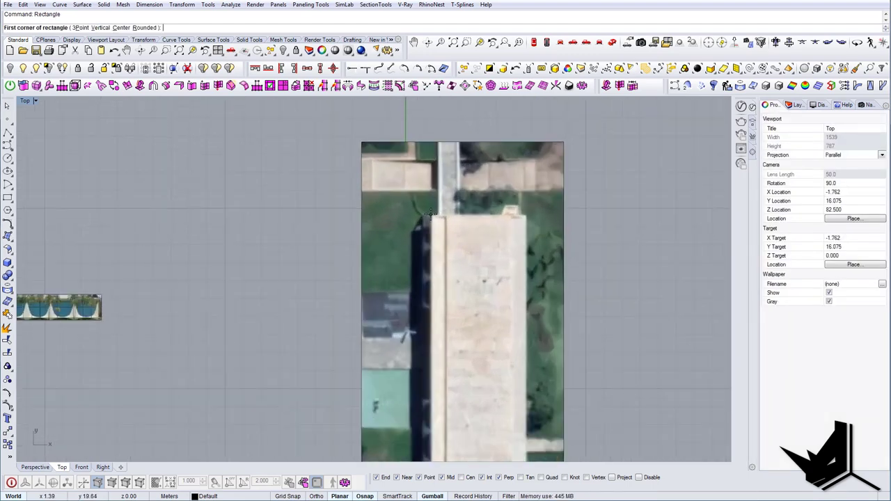
pyautogui.click(425, 215)
pyautogui.scroll(-6, 424, 215)
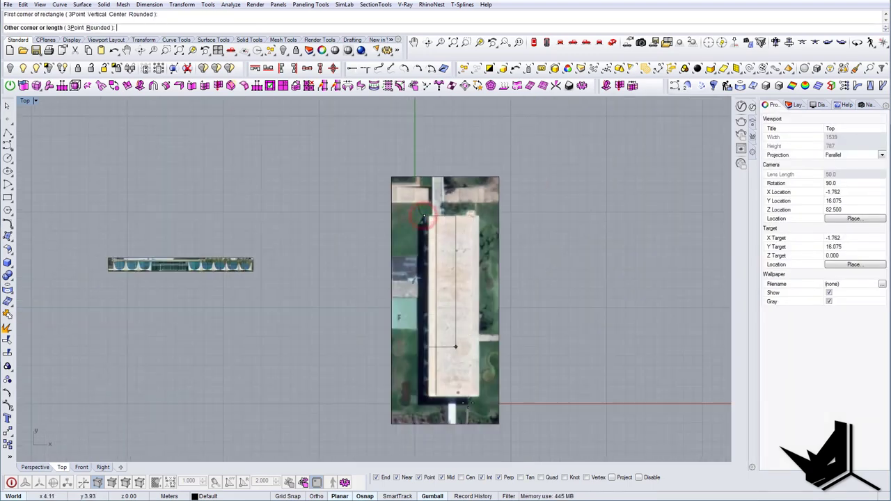
pyautogui.scroll(4, 457, 378)
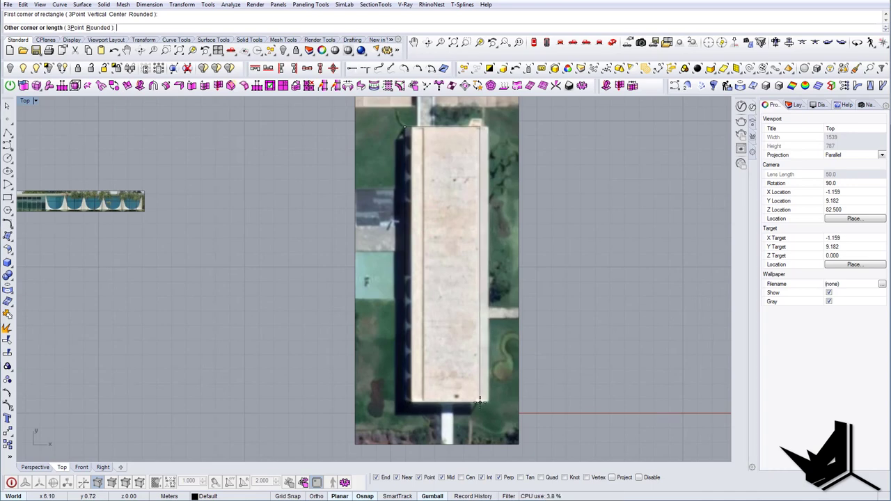
pyautogui.click(480, 401)
# Step: Trim the base plan to the rectangle, removing the surrounding lawn and paths
pyautogui.scroll(-6, 480, 400)
pyautogui.write('Trim')
pyautogui.press('Return')
pyautogui.click(480, 328)
pyautogui.click(506, 353)
pyautogui.press('Return')
pyautogui.click(499, 328)
pyautogui.press('Return')
pyautogui.moveTo(401, 302); pyautogui.dragTo(447, 298, button='right')
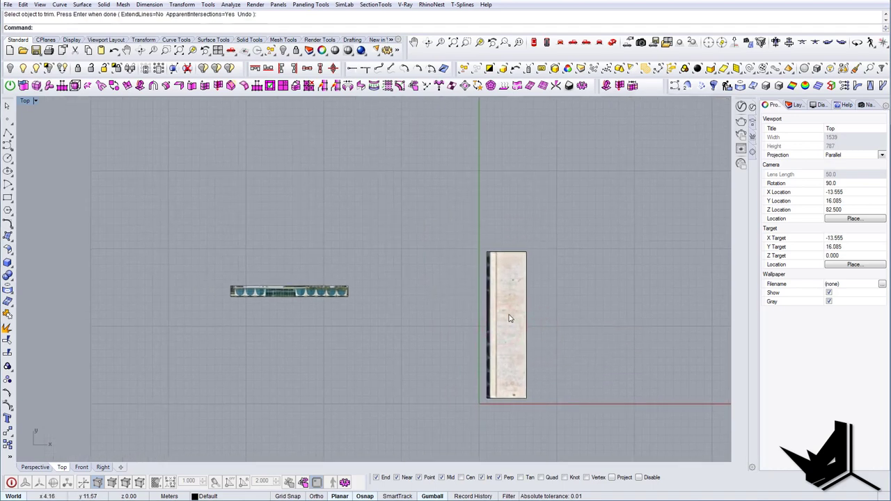
pyautogui.click(507, 312)
pyautogui.press('Escape')
# Step: Move the elevation photo by its lower-left corner onto the upper-right corner of the cropped plan
pyautogui.click(338, 292)
pyautogui.moveTo(337, 292); pyautogui.dragTo(316, 286, button='right')
pyautogui.write('m')
pyautogui.press('Return')
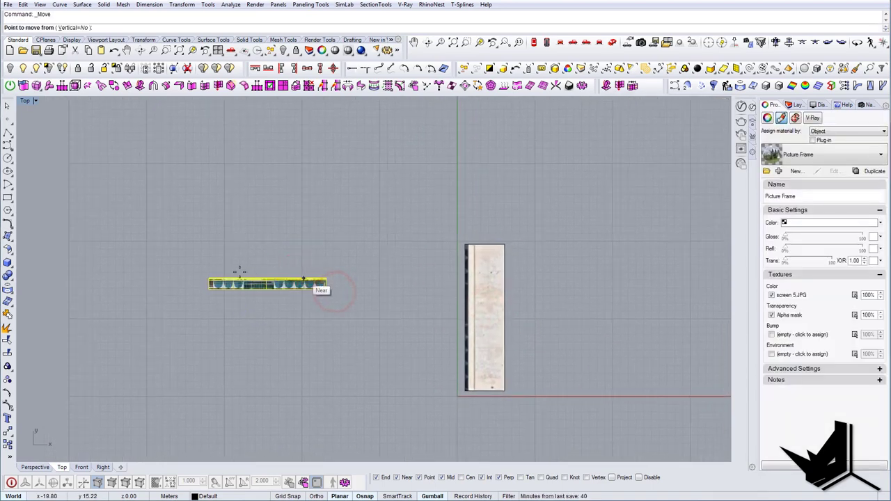
pyautogui.click(209, 290)
pyautogui.scroll(2, 502, 241)
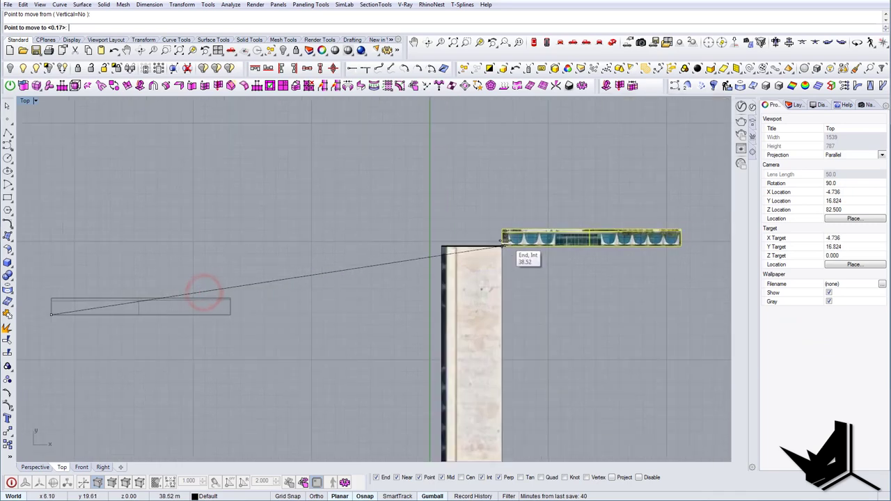
pyautogui.click(502, 246)
# Step: Rotate the elevation photo clockwise about the shared corner so it lies along the plan's long edge
pyautogui.write('ro')
pyautogui.press('Return')
pyautogui.click(504, 244)
pyautogui.click(533, 247)
pyautogui.click(503, 292)
# Step: Scale the elevation photo from the shared corner to match the full length of the plan's long edge
pyautogui.write('sc')
pyautogui.press('Return')
pyautogui.click(501, 247)
pyautogui.click(500, 421)
pyautogui.scroll(-3, 498, 421)
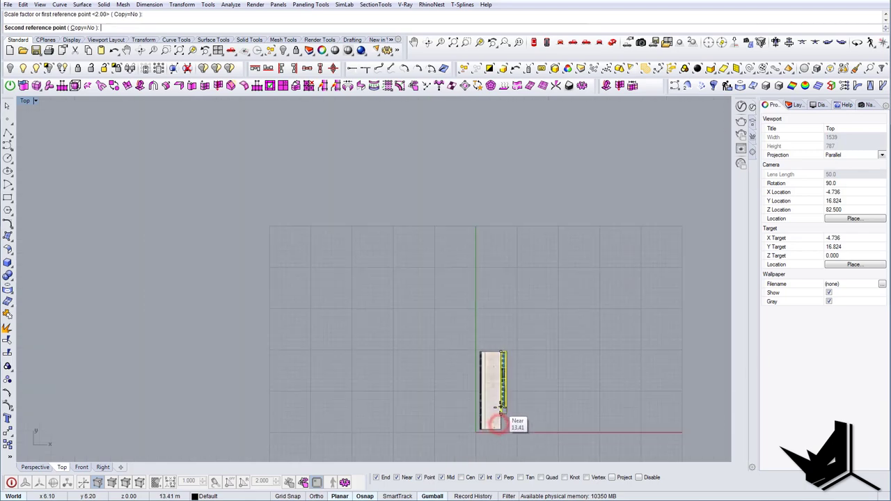
pyautogui.click(503, 421)
pyautogui.scroll(8, 503, 398)
pyautogui.moveTo(484, 352); pyautogui.dragTo(388, 340, button='right')
# Step: Rotate the elevation photo upright with Rotate3D, using the shared long edge with the plan as the axis
pyautogui.click(617, 42)
pyautogui.write('rotate3d')
pyautogui.press('Return')
pyautogui.scroll(4, 489, 362)
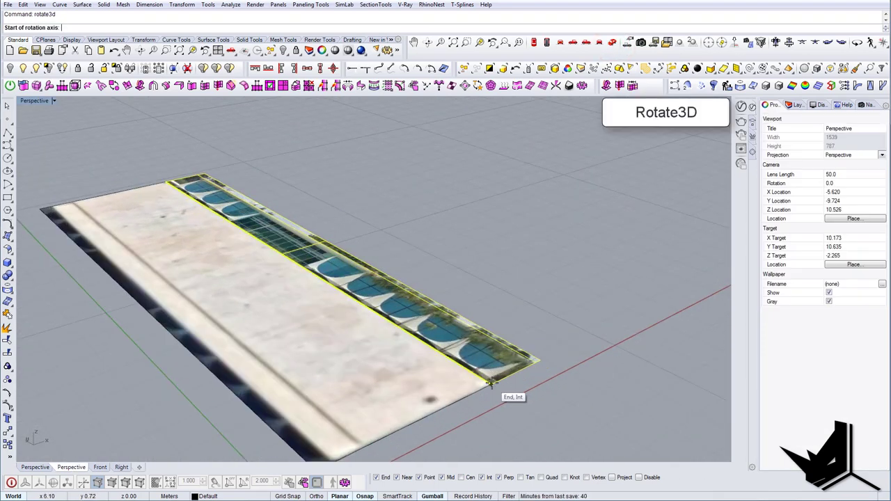
pyautogui.click(490, 382)
pyautogui.click(167, 180)
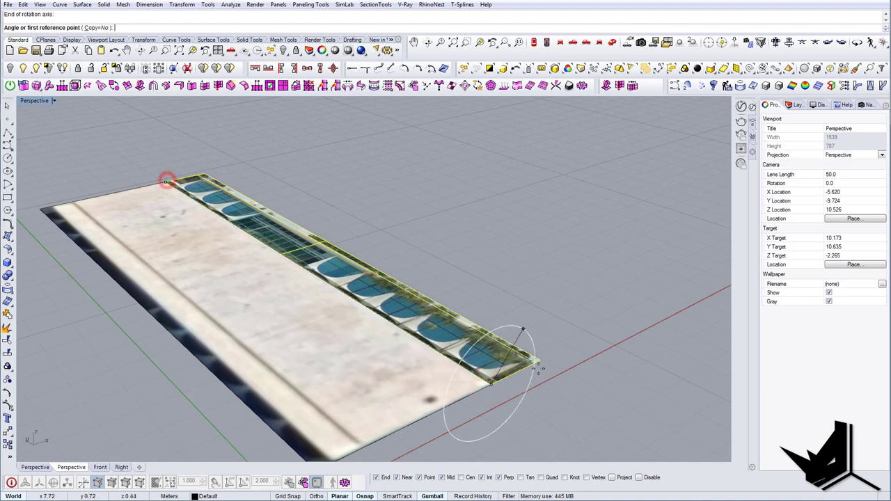
pyautogui.click(539, 363)
pyautogui.click(491, 283)
# Step: Move the upright elevation photo across the plan to the opposite long edge, on the colonnade side
pyautogui.moveTo(491, 283); pyautogui.dragTo(476, 330, button='right')
pyautogui.scroll(-5, 474, 306)
pyautogui.click(481, 298)
pyautogui.write('m')
pyautogui.press('Return')
pyautogui.click(506, 353)
pyautogui.click(446, 388)
pyautogui.press('Escape')
# Step: Move the plan and elevation photo together so their shared lower corner sits at the origin 0,0
pyautogui.moveTo(446, 388)
pyautogui.mouseDown(button='right')
pyautogui.moveTo(513, 380)
pyautogui.moveTo(450, 382)
pyautogui.mouseUp(button='right')
pyautogui.moveTo(412, 315); pyautogui.dragTo(330, 337, button='right')
pyautogui.moveTo(376, 264); pyautogui.dragTo(341, 331)
pyautogui.keyDown('shift'); pyautogui.moveTo(349, 323); pyautogui.dragTo(291, 277, button='right'); pyautogui.keyUp('shift')
pyautogui.write('m')
pyautogui.press('Return')
pyautogui.click(389, 363)
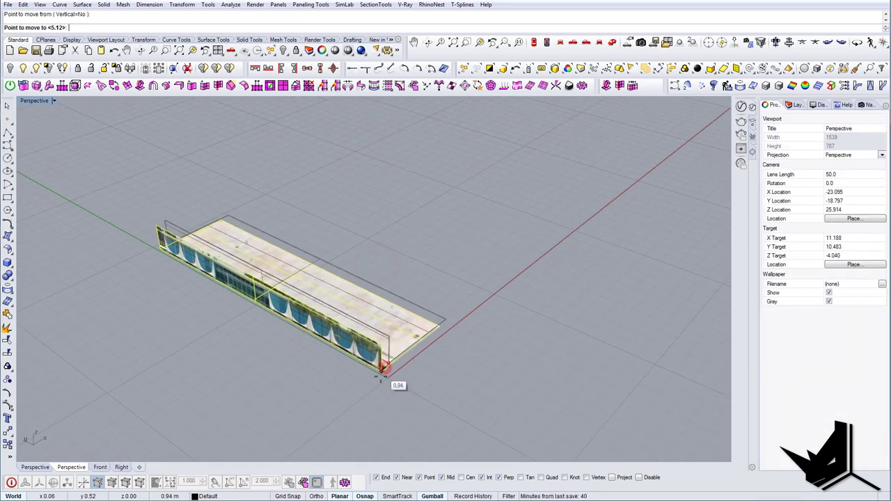
pyautogui.write('0,0')
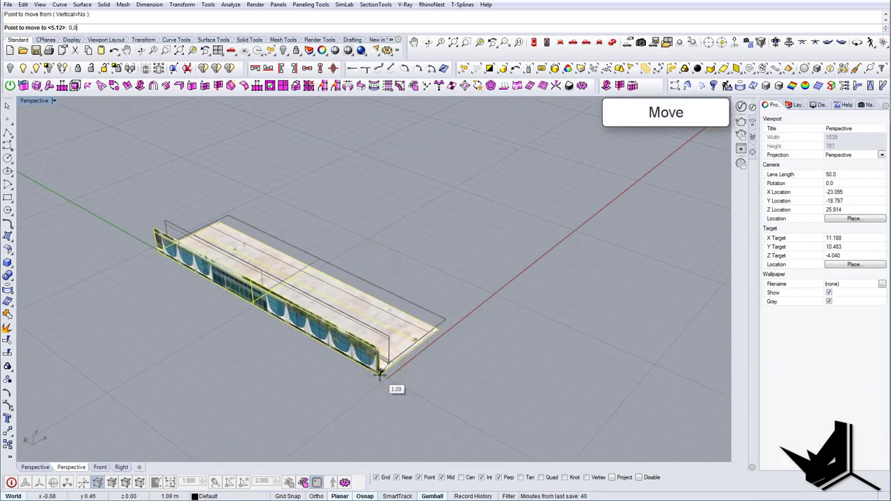
pyautogui.write('0,')
pyautogui.press('Return')
pyautogui.press('Escape')
pyautogui.moveTo(324, 455); pyautogui.dragTo(367, 458, button='right')
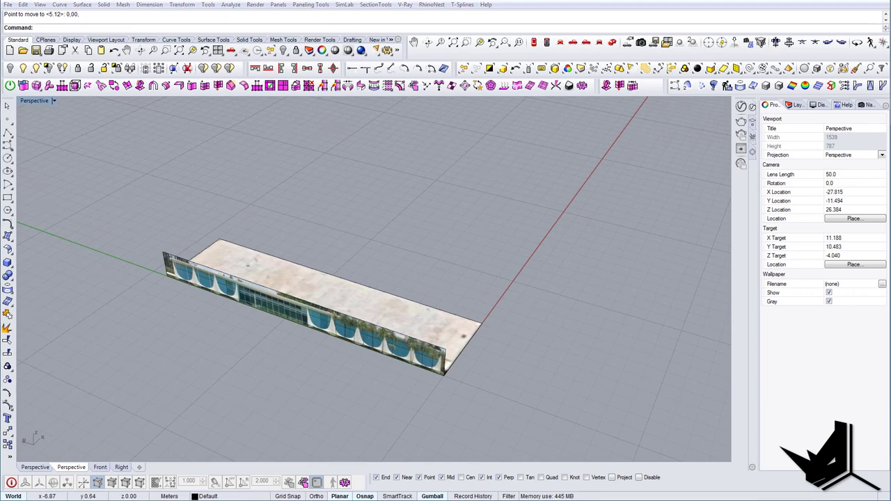
# Step: Check the column reference photos and maximise the Right view, framing the arches at the façade's end
pyautogui.moveTo(890, 230); pyautogui.dragTo(299, 69)
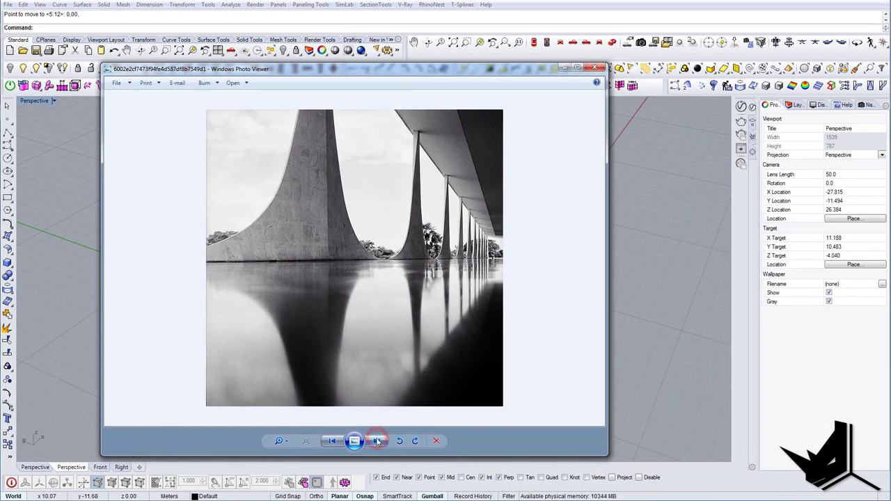
pyautogui.click(376, 440)
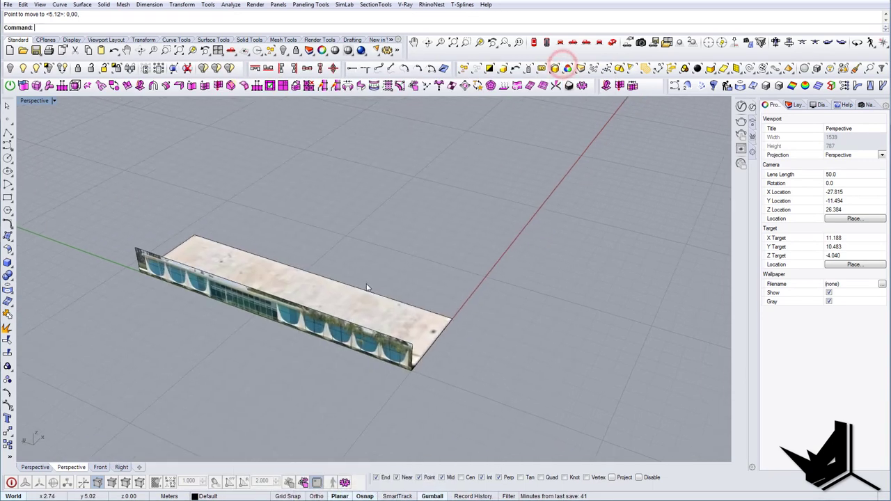
pyautogui.doubleClick(35, 101)
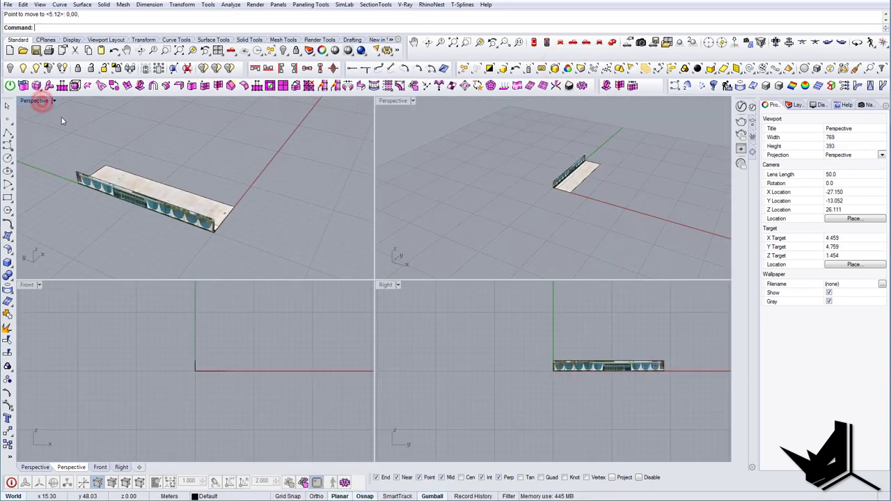
pyautogui.doubleClick(388, 286)
pyautogui.scroll(8, 448, 313)
pyautogui.moveTo(448, 322); pyautogui.dragTo(429, 310, button='right')
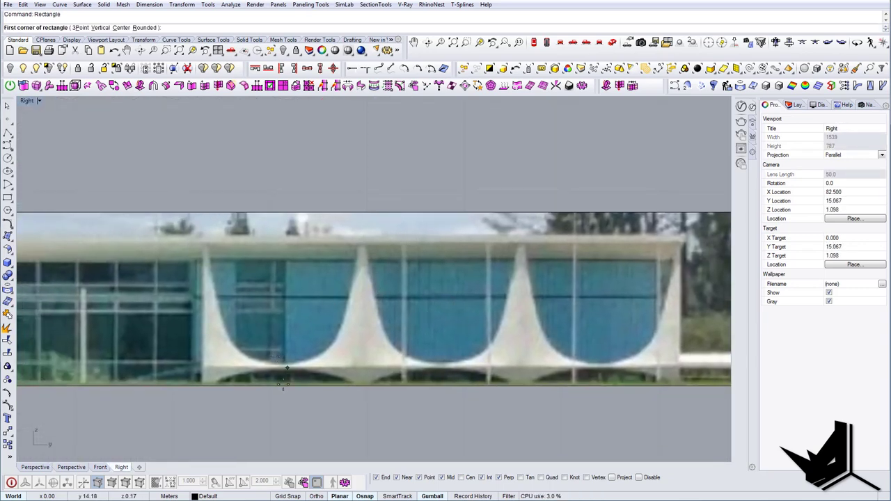
pyautogui.press('Escape')
pyautogui.moveTo(290, 389); pyautogui.dragTo(310, 391, button='right')
# Step: Draw a vertical guide line through the centre of the arch beside the glazed section, and lower it past the photo's base
pyautogui.write('l')
pyautogui.press('Return')
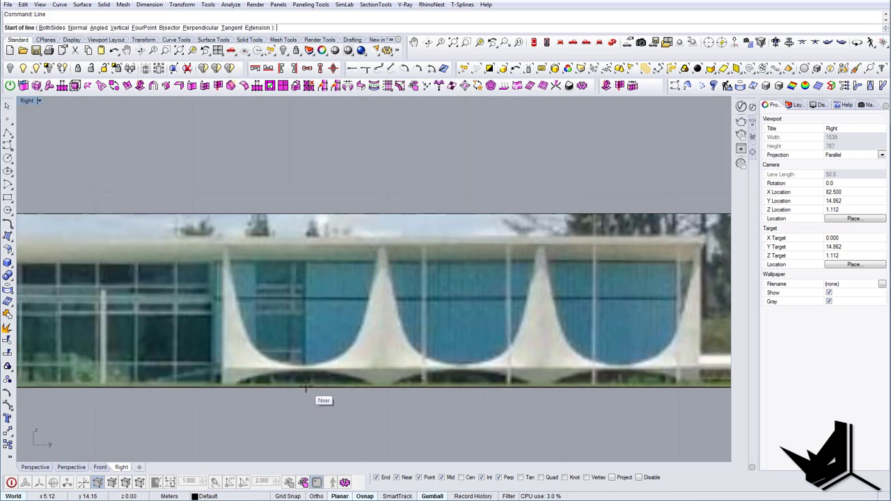
pyautogui.click(303, 386)
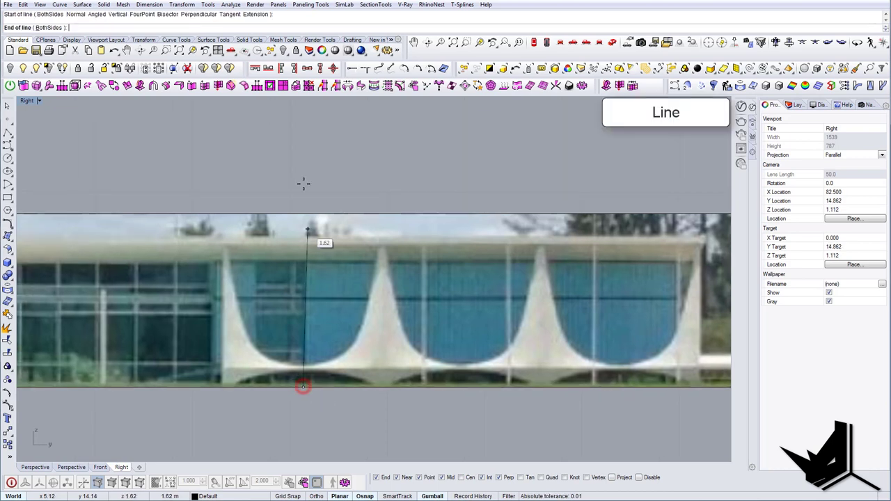
pyautogui.keyDown('shift'); pyautogui.click(313, 121); pyautogui.keyUp('shift')
pyautogui.press('Return')
pyautogui.press('Escape')
pyautogui.moveTo(341, 158); pyautogui.dragTo(291, 182)
pyautogui.moveTo(303, 225); pyautogui.dragTo(303, 246)
# Step: Copy the vertical guide line about 1.63 m sideways to the centre of the adjacent arch
pyautogui.scroll(-2, 319, 244)
pyautogui.moveTo(318, 244); pyautogui.dragTo(315, 250, button='right')
pyautogui.write('copy')
pyautogui.press('Return')
pyautogui.click(305, 196)
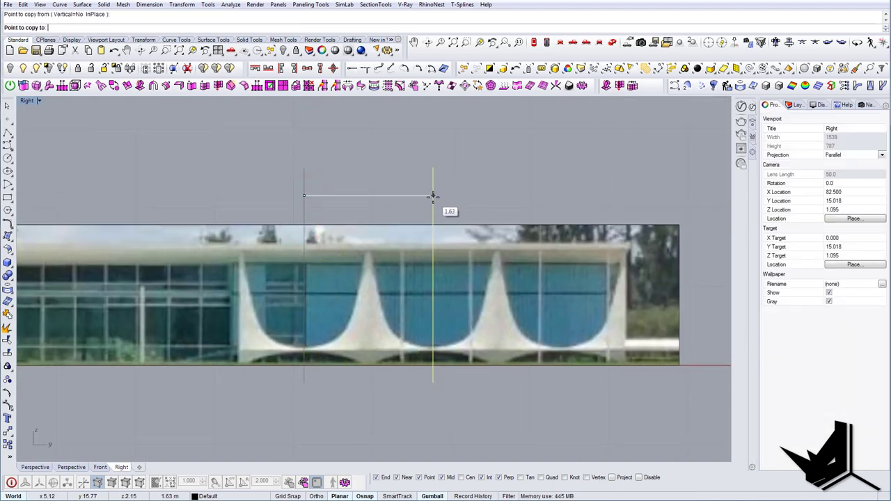
pyautogui.click(433, 197)
pyautogui.rightClick(433, 197)
pyautogui.scroll(-4, 434, 197)
pyautogui.moveTo(441, 238); pyautogui.dragTo(444, 247, button='right')
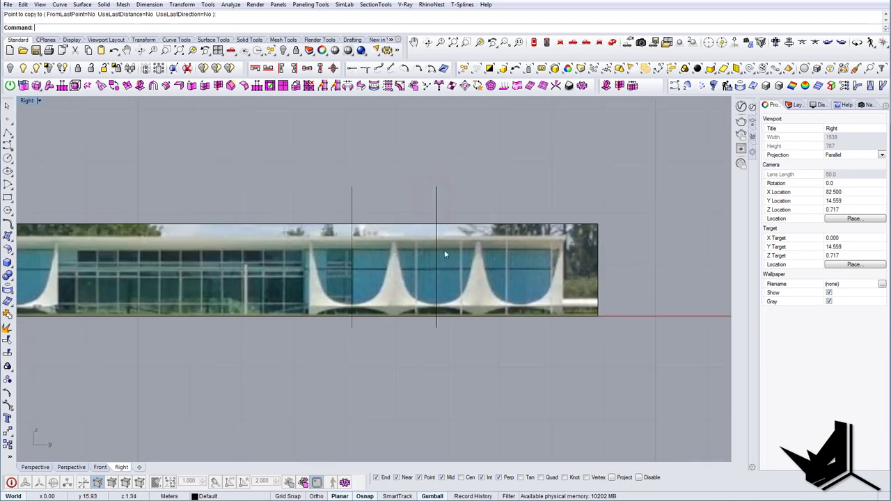
# Step: Draw a short horizontal line across the tip of the column between the two vertical guides
pyautogui.scroll(4, 390, 224)
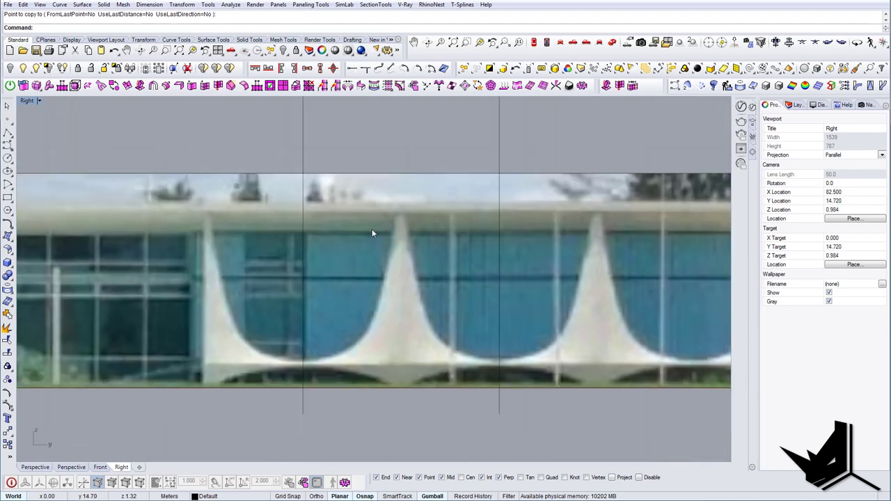
pyautogui.press('Escape')
pyautogui.moveTo(361, 219); pyautogui.dragTo(352, 217, button='right')
pyautogui.write('Line')
pyautogui.press('Return')
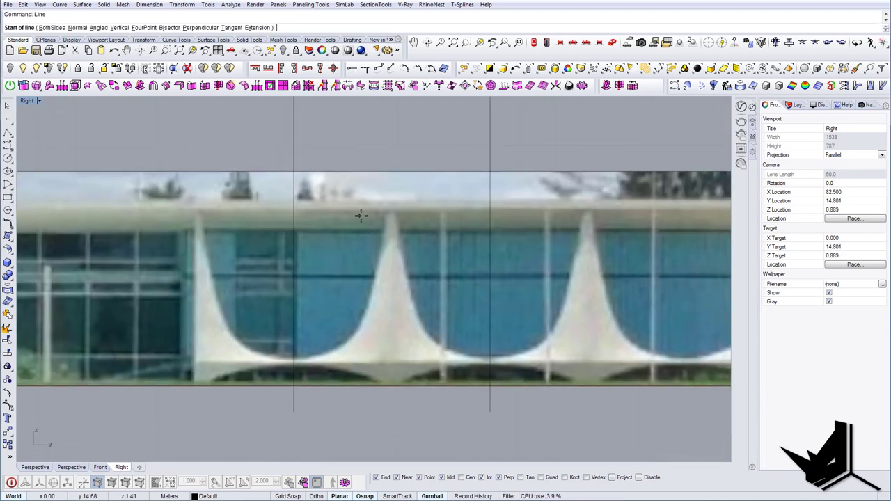
pyautogui.click(373, 214)
pyautogui.click(440, 211)
pyautogui.scroll(-6, 440, 212)
pyautogui.rightClick(441, 211)
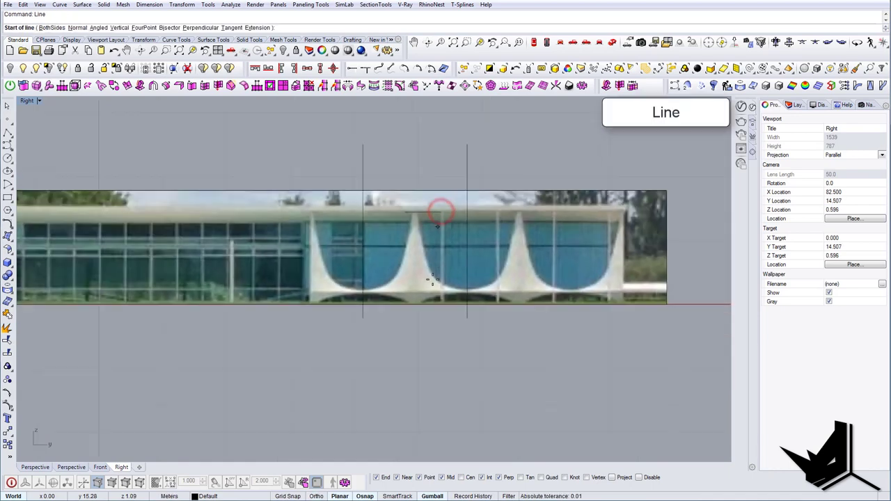
pyautogui.press('Escape')
# Step: Draw a vertical centre line from the column tip down past the photo's ground line
pyautogui.scroll(4, 425, 300)
pyautogui.moveTo(382, 325); pyautogui.dragTo(356, 341, button='right')
pyautogui.rightClick(384, 185)
pyautogui.scroll(12, 383, 186)
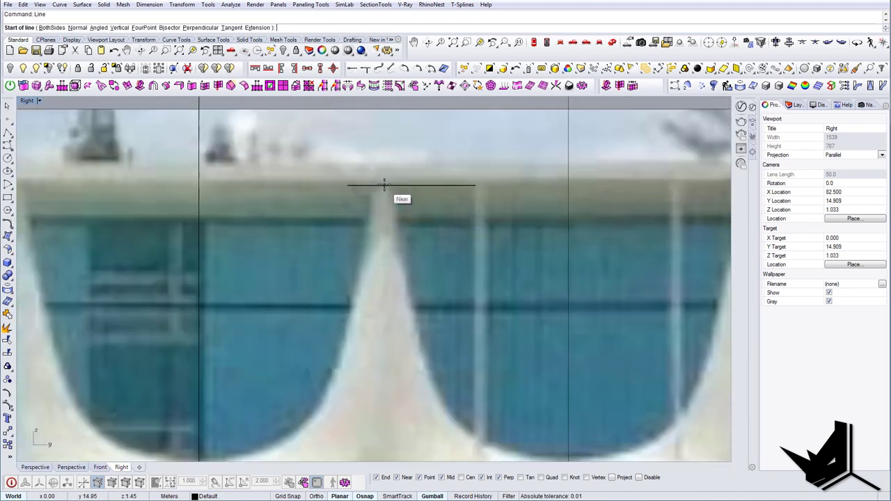
pyautogui.click(381, 186)
pyautogui.scroll(-5, 390, 407)
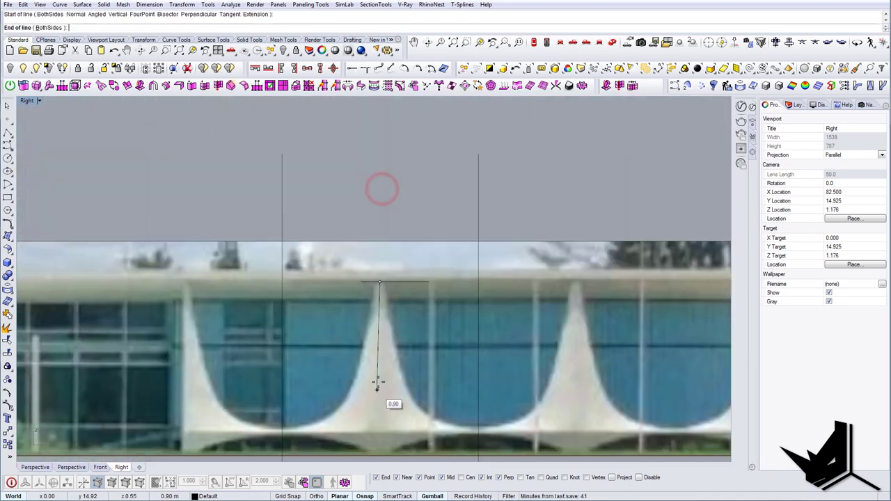
pyautogui.click(377, 431)
pyautogui.rightClick(377, 430)
# Step: Draw a horizontal line just below the arch bottoms, connecting the two vertical guide lines
pyautogui.scroll(8, 335, 363)
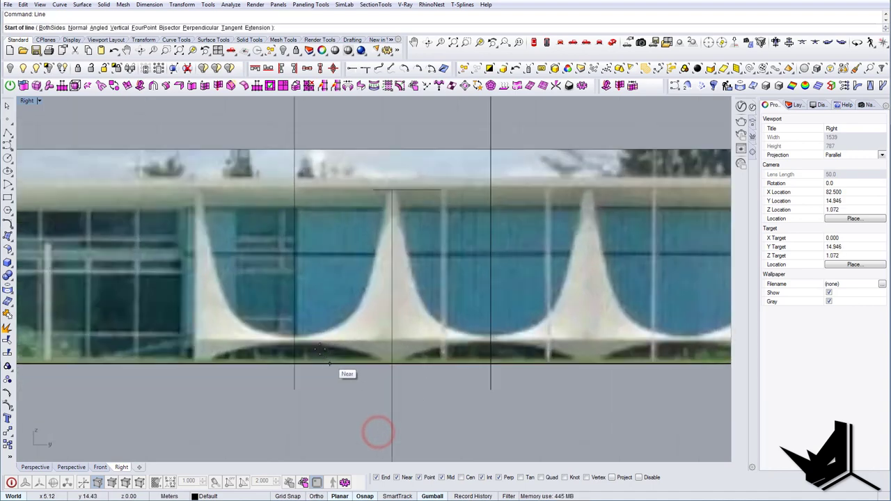
pyautogui.click(276, 328)
pyautogui.scroll(-1, 300, 332)
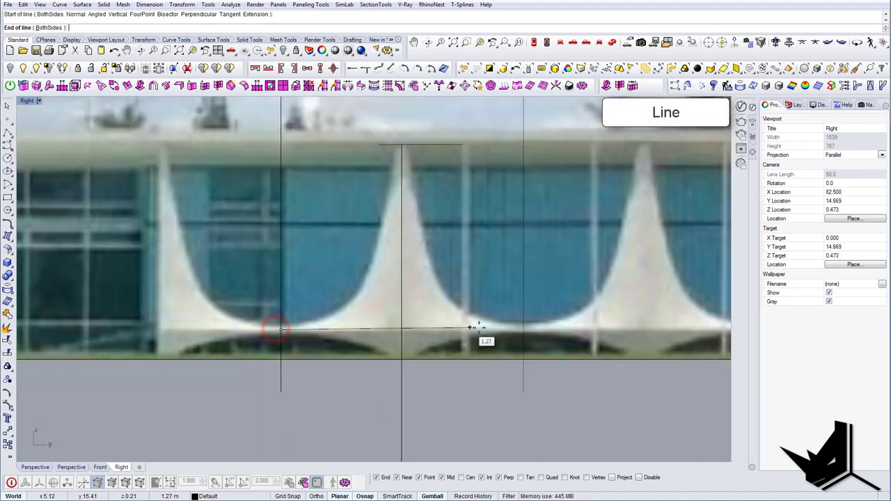
pyautogui.click(522, 329)
pyautogui.scroll(-2, 480, 341)
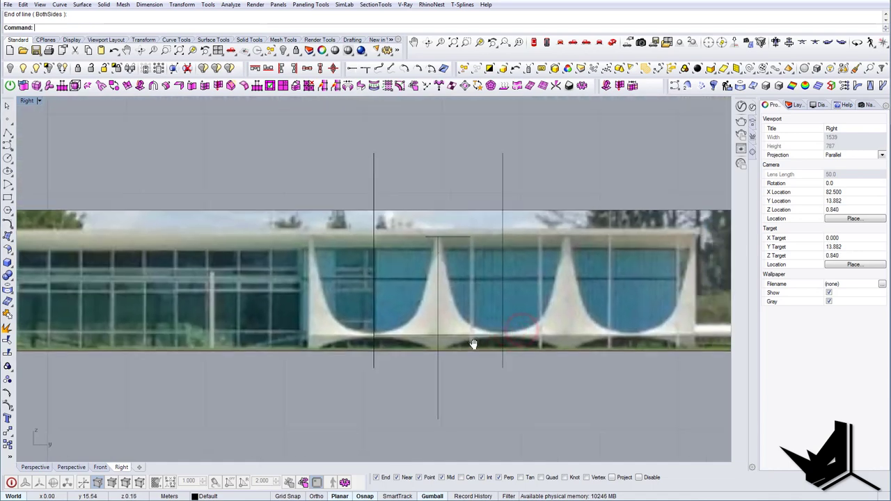
# Step: Trace the column's curved left edge with an interpolated curve, from the arch's lowest point up toward the column tip
pyautogui.scroll(3, 445, 313)
pyautogui.click(11, 148)
pyautogui.click(34, 150)
pyautogui.scroll(6, 315, 404)
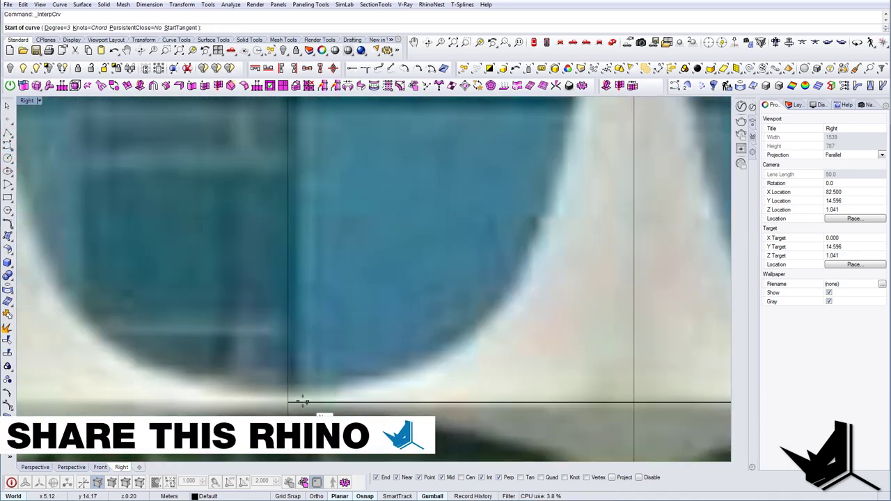
pyautogui.click(288, 395)
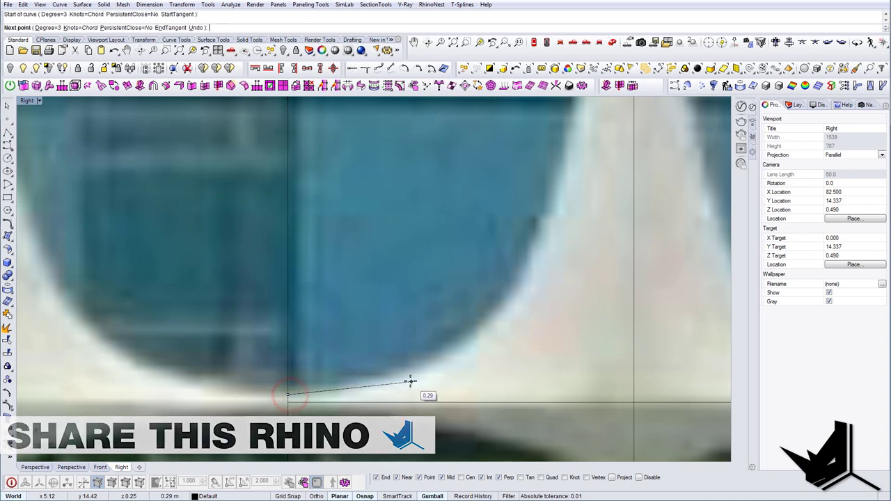
pyautogui.click(407, 381)
pyautogui.moveTo(479, 310); pyautogui.dragTo(452, 352, button='right')
pyautogui.click(463, 358)
pyautogui.scroll(-4, 463, 358)
pyautogui.moveTo(517, 274); pyautogui.dragTo(448, 350, button='right')
pyautogui.click(454, 305)
pyautogui.moveTo(476, 231); pyautogui.dragTo(460, 277, button='right')
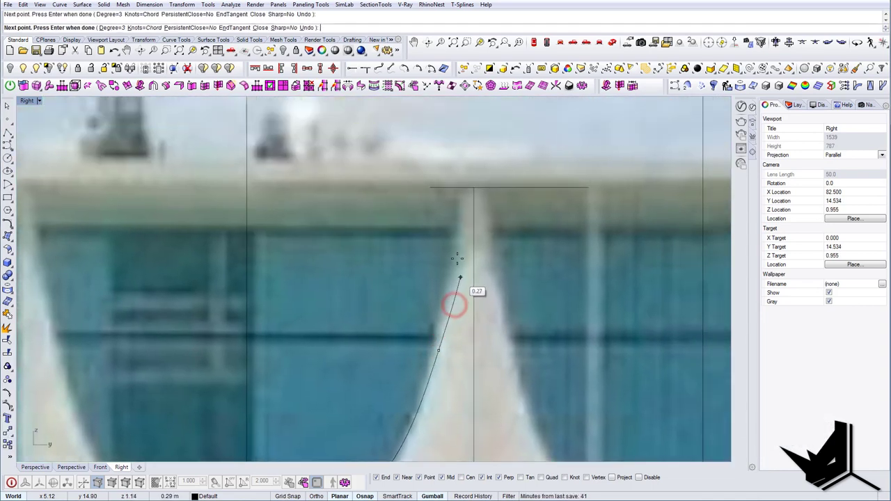
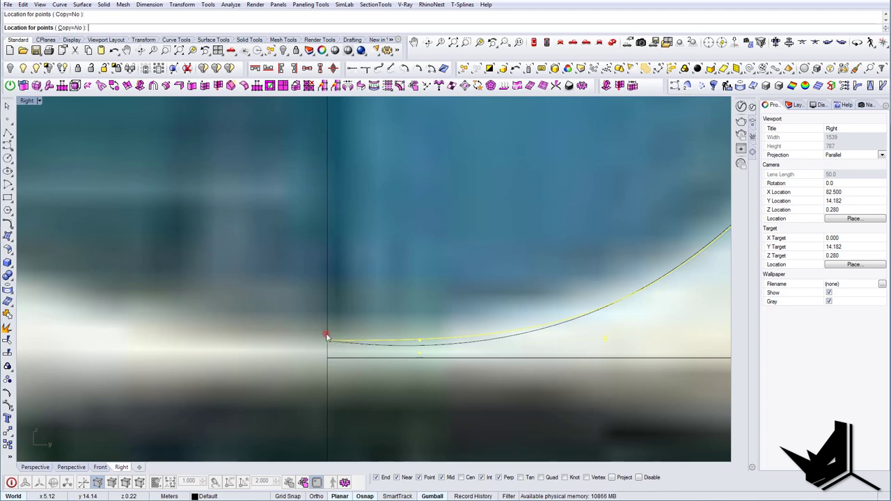
# Step: Level the curve's start at the arch centre and shift its lower control point to follow the photo
pyautogui.click(326, 336)
pyautogui.scroll(-16, 326, 336)
pyautogui.moveTo(469, 302); pyautogui.dragTo(449, 313, button='right')
pyautogui.scroll(4, 429, 286)
pyautogui.moveTo(410, 283); pyautogui.dragTo(483, 338)
pyautogui.moveTo(477, 327); pyautogui.dragTo(476, 335, button='right')
pyautogui.moveTo(467, 324); pyautogui.dragTo(473, 325)
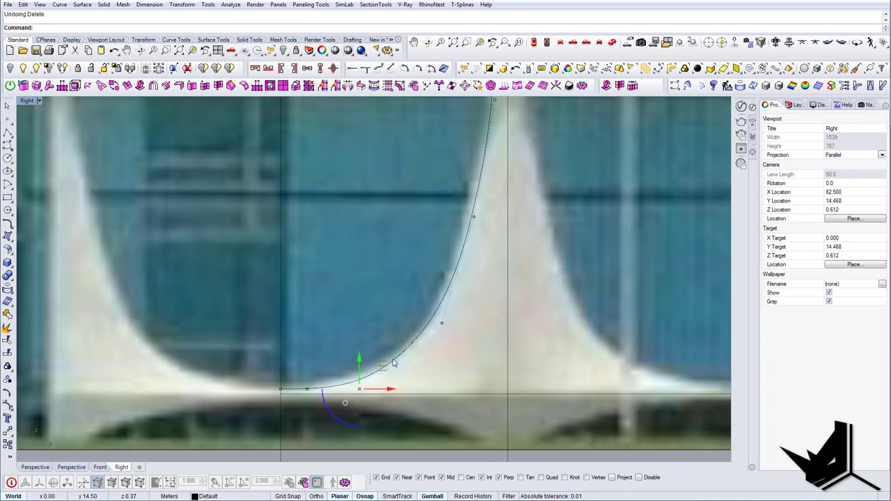
# Step: Nudge the curve's middle control point sideways to fit the upper column edge, and finish point editing
pyautogui.moveTo(432, 340); pyautogui.dragTo(412, 399, button='right')
pyautogui.moveTo(433, 257); pyautogui.dragTo(474, 286)
pyautogui.moveTo(475, 276); pyautogui.dragTo(458, 329, button='right')
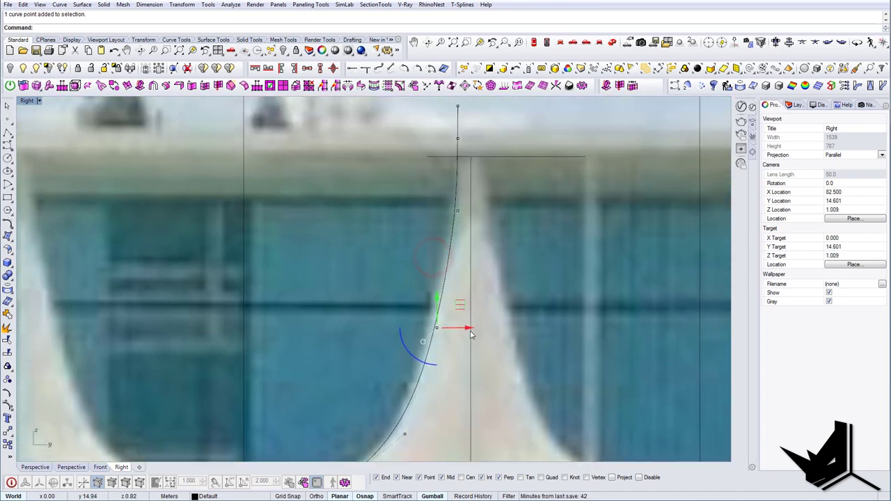
pyautogui.moveTo(471, 334); pyautogui.dragTo(472, 330)
pyautogui.scroll(-6, 467, 327)
pyautogui.moveTo(440, 383); pyautogui.dragTo(433, 373, button='right')
pyautogui.press('Escape')
pyautogui.press('Escape')
# Step: Mirror the traced column edge curve across the column's vertical centre line to form the opposite edge
pyautogui.click(431, 369)
pyautogui.scroll(-2, 455, 287)
pyautogui.scroll(4, 466, 295)
pyautogui.moveTo(477, 318); pyautogui.dragTo(441, 269, button='right')
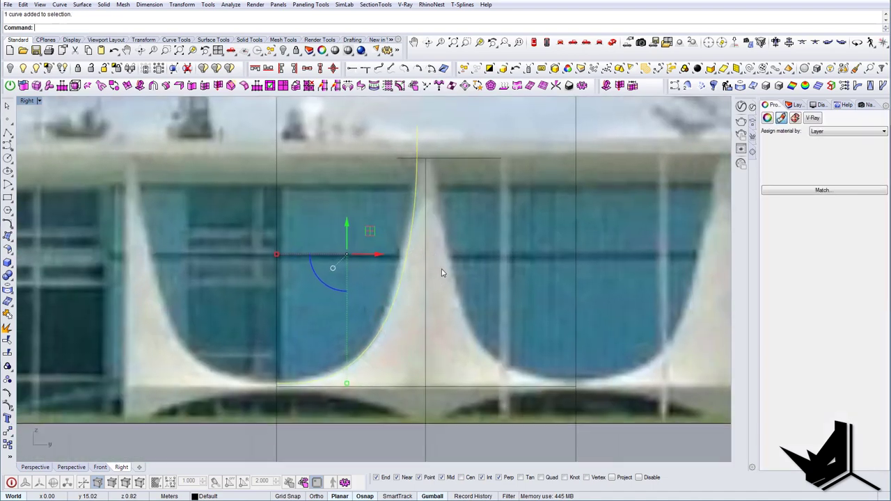
pyautogui.scroll(-4, 441, 267)
pyautogui.moveTo(450, 326); pyautogui.dragTo(398, 346, button='right')
pyautogui.write('mi')
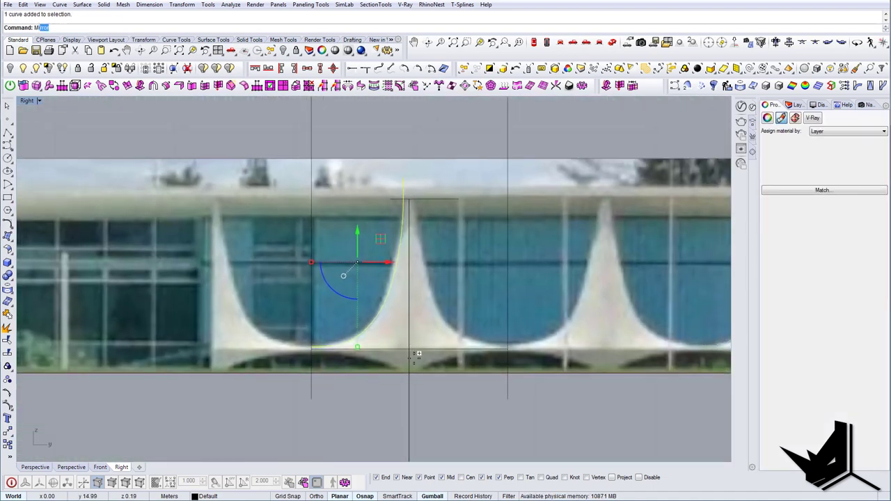
pyautogui.press('Return')
pyautogui.click(409, 390)
pyautogui.click(406, 426)
pyautogui.click(407, 427)
# Step: Mirror both column edge curves downward across the horizontal line just below the arch bottoms
pyautogui.scroll(2, 432, 348)
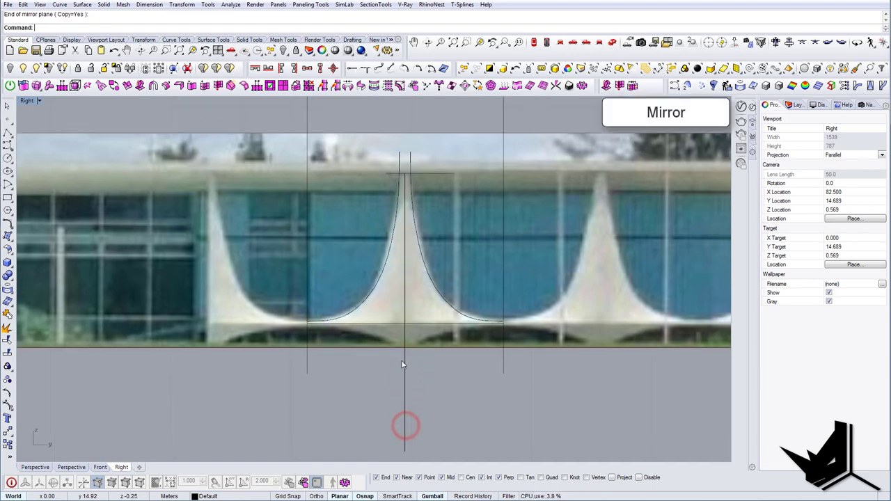
pyautogui.click(459, 301)
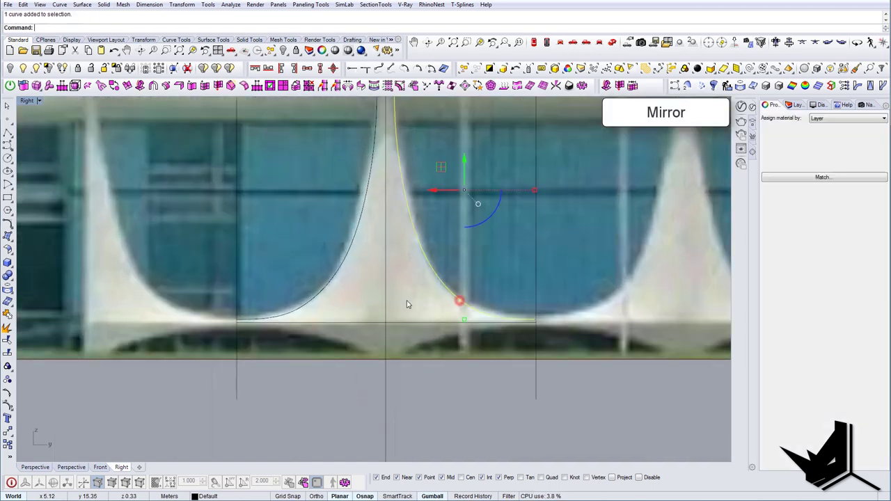
pyautogui.keyDown('shift'); pyautogui.click(329, 284); pyautogui.keyUp('shift')
pyautogui.moveTo(397, 332); pyautogui.dragTo(376, 329, button='right')
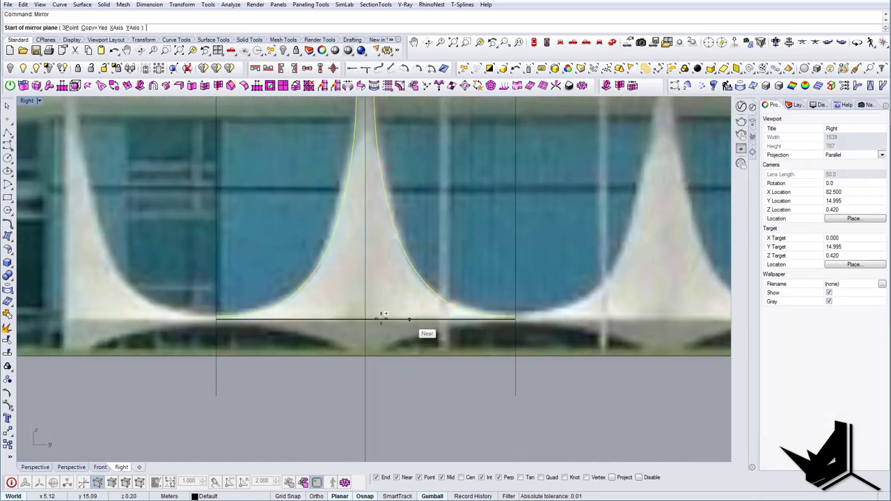
pyautogui.click(368, 320)
pyautogui.click(396, 319)
pyautogui.press('Down')
pyautogui.moveTo(452, 397); pyautogui.dragTo(384, 361)
pyautogui.keyDown('shift'); pyautogui.click(337, 383); pyautogui.keyUp('shift')
pyautogui.moveTo(338, 382); pyautogui.dragTo(359, 303, button='right')
pyautogui.scroll(-6, 362, 282)
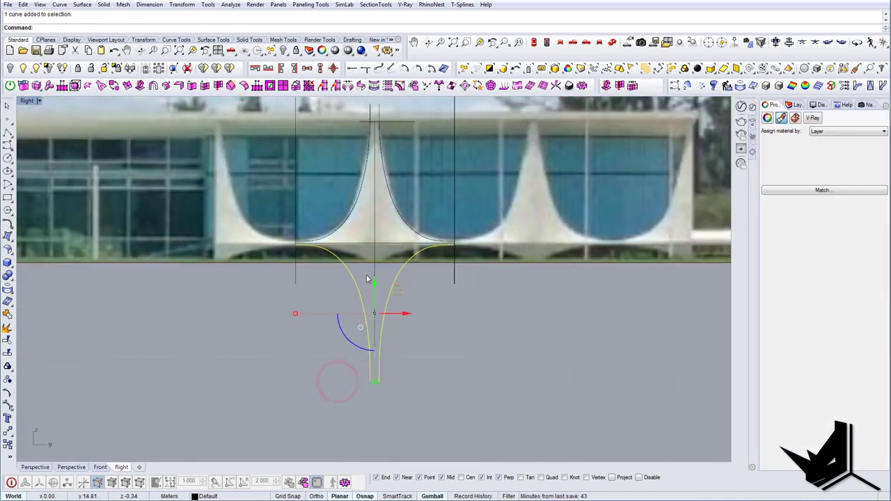
pyautogui.scroll(6, 369, 272)
pyautogui.scroll(-6, 372, 302)
pyautogui.moveTo(377, 341)
pyautogui.mouseDown(button='right')
pyautogui.moveTo(360, 314)
pyautogui.moveTo(351, 329)
pyautogui.mouseUp(button='right')
pyautogui.press('Escape')
# Step: Draw a horizontal line a little below the ground line, crossing both downward-mirrored curves
pyautogui.scroll(4, 354, 313)
pyautogui.write('l')
pyautogui.press('Return')
pyautogui.click(327, 327)
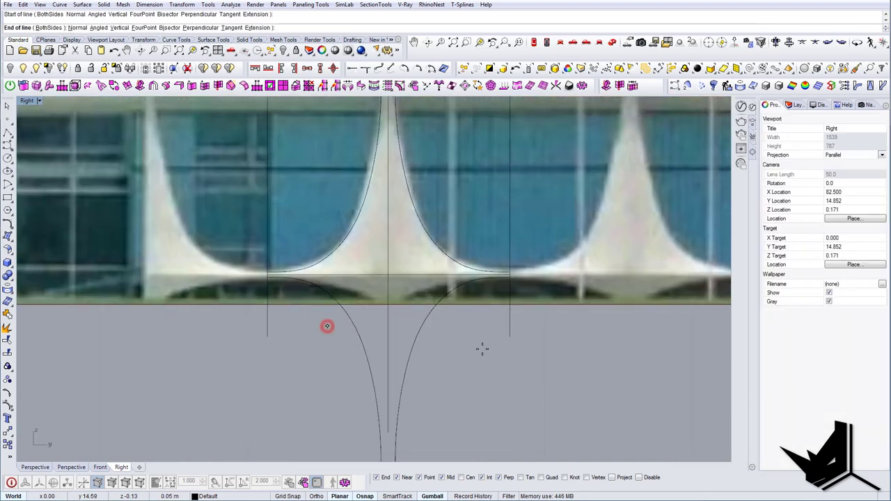
pyautogui.keyDown('shift'); pyautogui.click(452, 341); pyautogui.keyUp('shift')
pyautogui.scroll(3, 444, 336)
pyautogui.moveTo(444, 363); pyautogui.dragTo(208, 310)
pyautogui.press('Return')
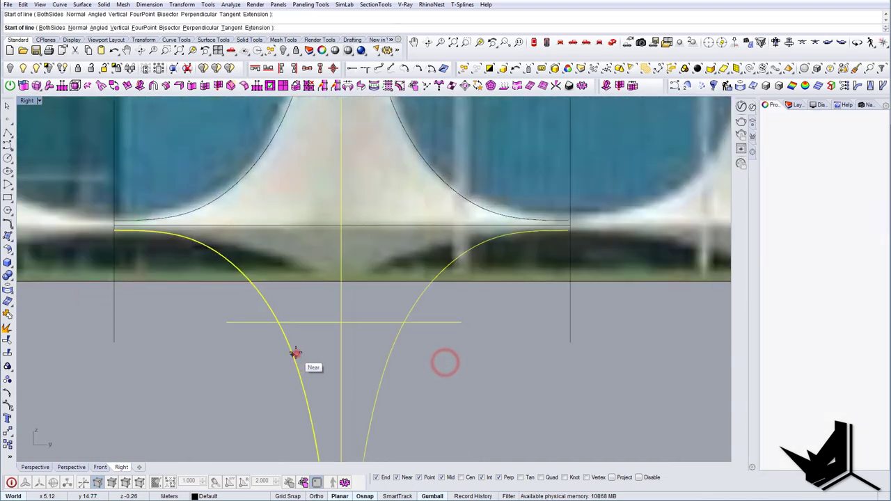
pyautogui.click(296, 354)
pyautogui.press('Escape')
# Step: Trim away the parts of the two lower curves that extend below the new horizontal line
pyautogui.write('Trim')
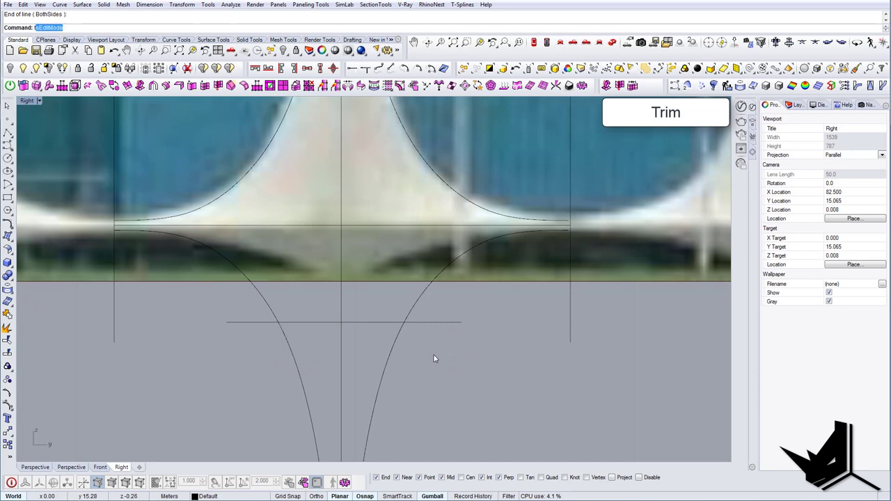
pyautogui.press('Return')
pyautogui.moveTo(502, 367); pyautogui.dragTo(244, 308)
pyautogui.press('Return')
pyautogui.moveTo(325, 358); pyautogui.dragTo(264, 347)
pyautogui.moveTo(399, 373); pyautogui.dragTo(360, 356)
pyautogui.press('Return')
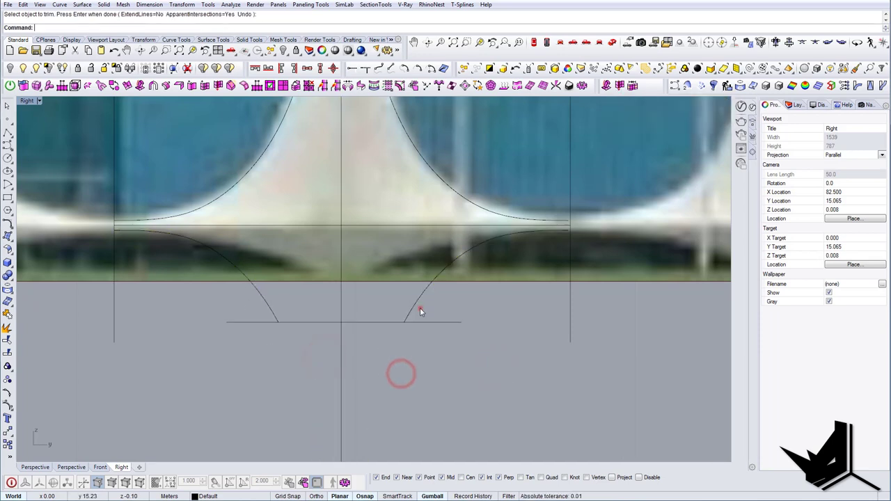
# Step: Rebuild each of the two trimmed lower curves with four control points
pyautogui.moveTo(420, 308); pyautogui.dragTo(406, 308)
pyautogui.keyDown('shift'); pyautogui.click(275, 313); pyautogui.keyUp('shift')
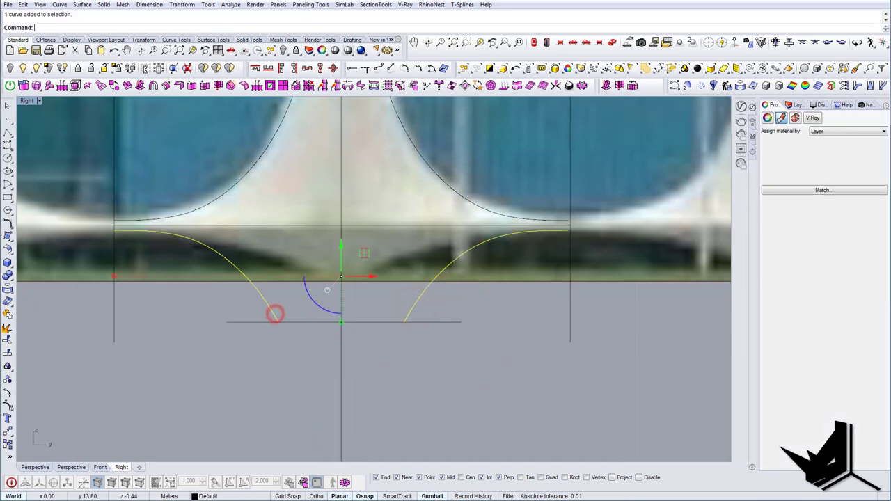
pyautogui.click(8, 408)
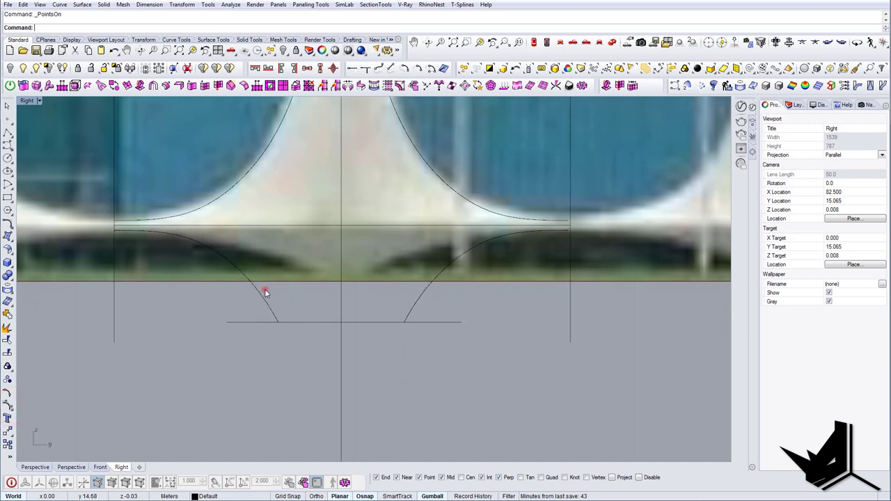
pyautogui.click(264, 292)
pyautogui.write('Rebuild')
pyautogui.rightClick(263, 294)
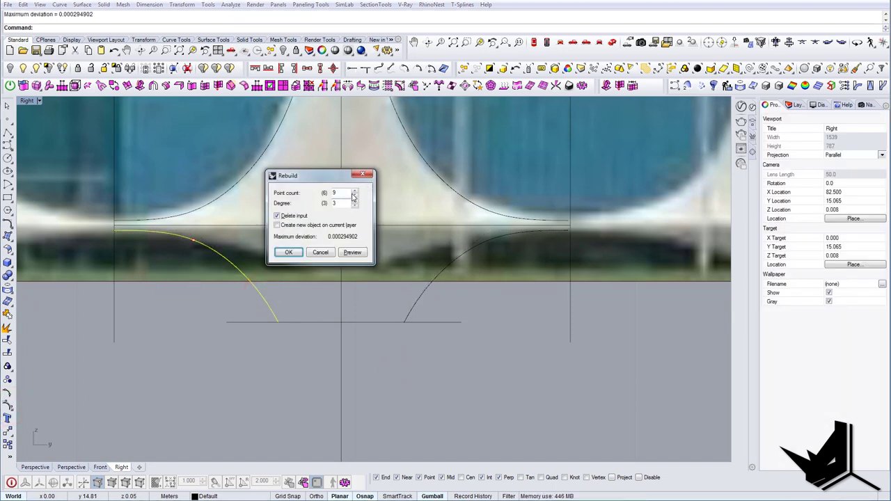
pyautogui.write('3')
pyautogui.click(291, 257)
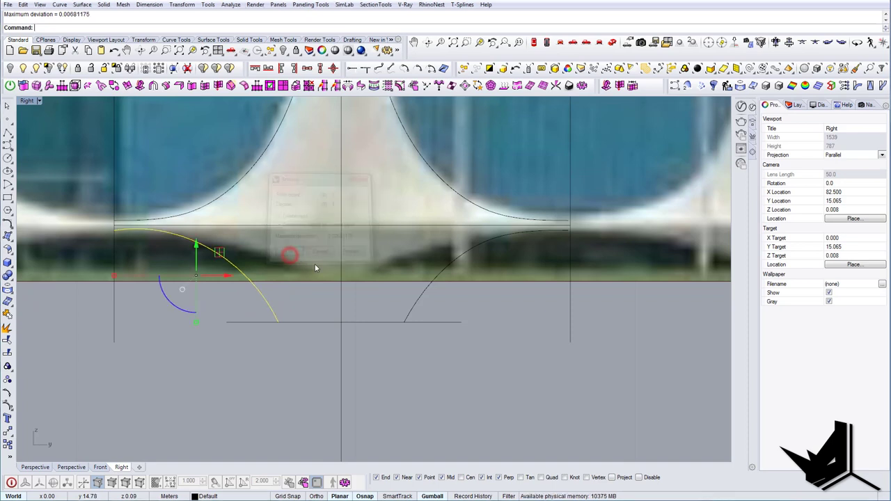
pyautogui.click(414, 306)
pyautogui.rightClick(414, 306)
pyautogui.press('Return')
# Step: Align the left lower curve's first two control points in world Z with its start point using SetPt
pyautogui.moveTo(175, 249); pyautogui.dragTo(181, 261, button='right')
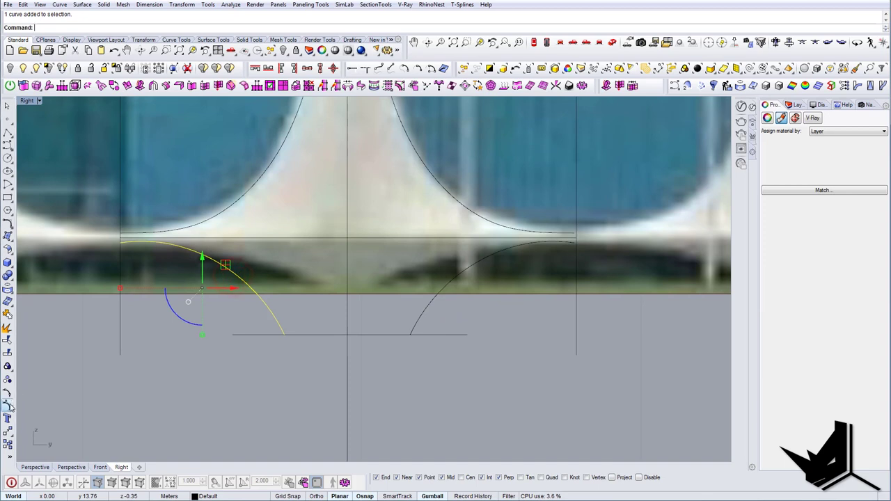
pyautogui.scroll(2, 192, 237)
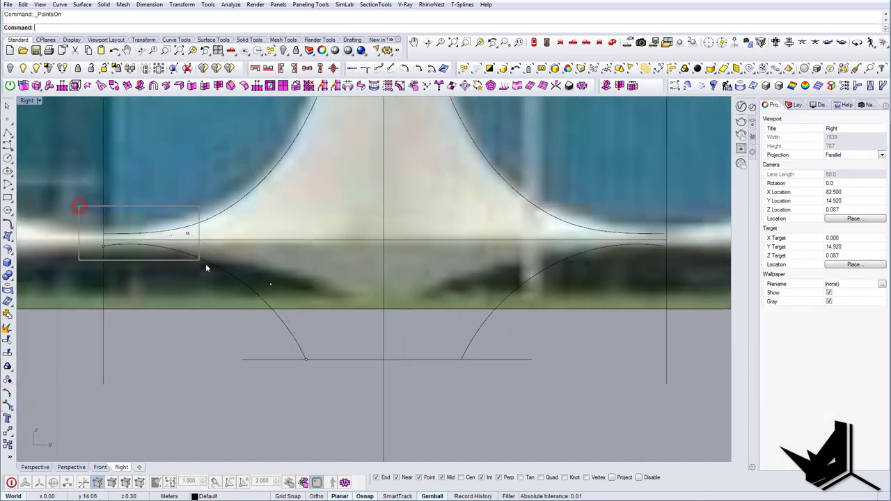
pyautogui.press('Return')
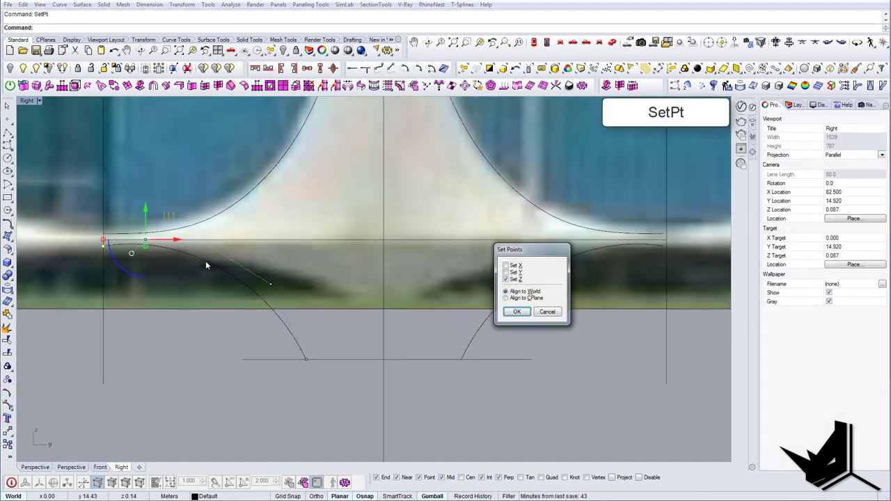
pyautogui.click(517, 311)
pyautogui.click(103, 247)
pyautogui.scroll(-1, 312, 293)
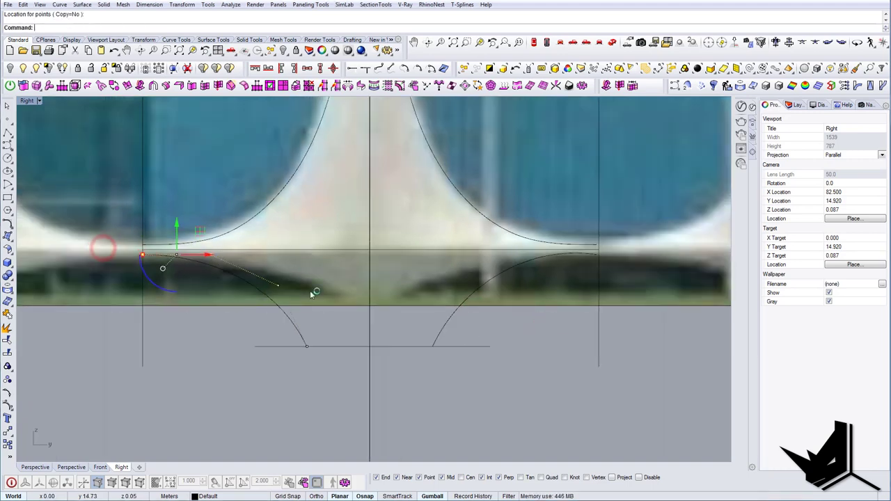
# Step: Delete the lower curve on the right side of the column
pyautogui.scroll(2, 311, 292)
pyautogui.moveTo(508, 290); pyautogui.dragTo(416, 310, button='right')
pyautogui.click(423, 312)
pyautogui.press('Delete')
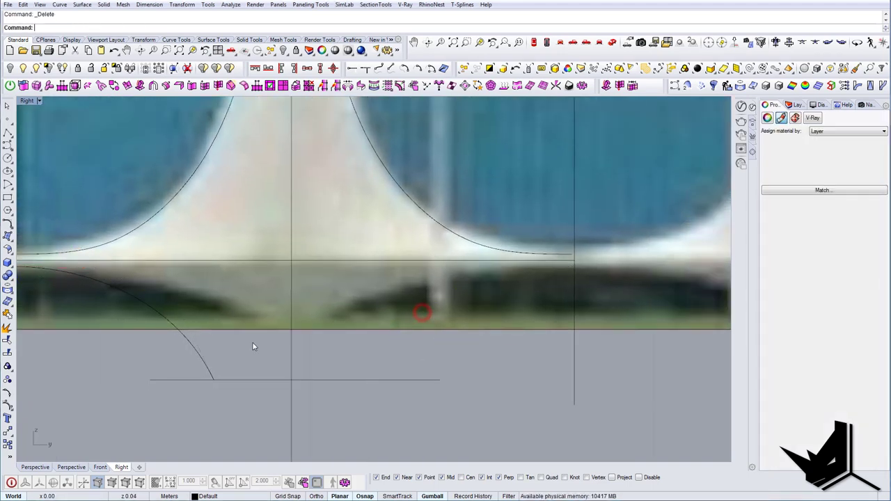
# Step: Mirror the levelled left lower curve across the column's vertical centre line
pyautogui.moveTo(247, 362); pyautogui.dragTo(170, 359)
pyautogui.scroll(-4, 258, 336)
pyautogui.write('Mirror')
pyautogui.press('Return')
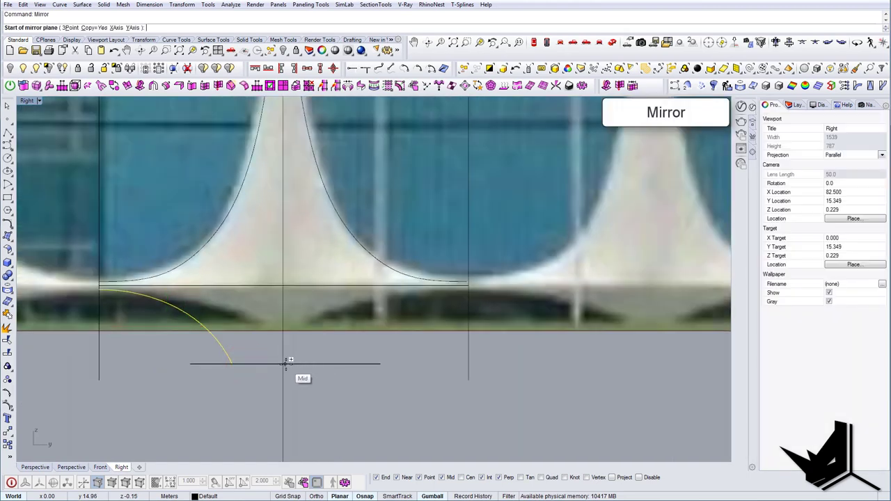
pyautogui.click(283, 363)
pyautogui.moveTo(296, 371); pyautogui.dragTo(340, 369, button='right')
pyautogui.press('Escape')
pyautogui.press('Return')
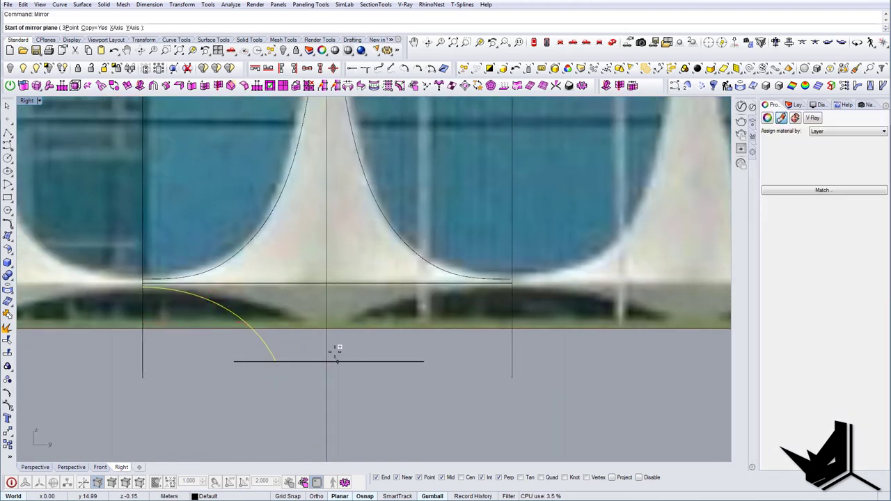
pyautogui.click(326, 346)
pyautogui.click(326, 396)
# Step: Scale the lower control points of both bottom curves toward the centre line and raise them slightly
pyautogui.click(387, 347)
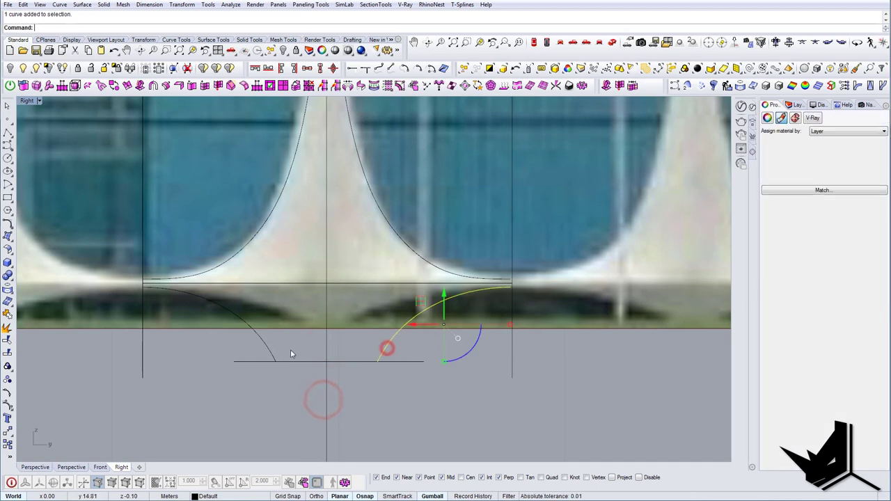
pyautogui.moveTo(242, 366); pyautogui.dragTo(230, 374, button='right')
pyautogui.click(8, 403)
pyautogui.moveTo(203, 347); pyautogui.dragTo(407, 398)
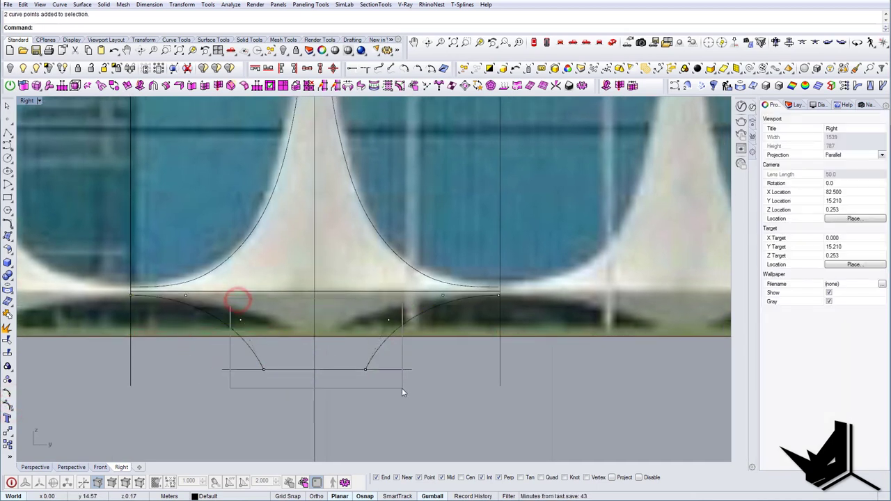
pyautogui.moveTo(241, 352); pyautogui.dragTo(303, 359)
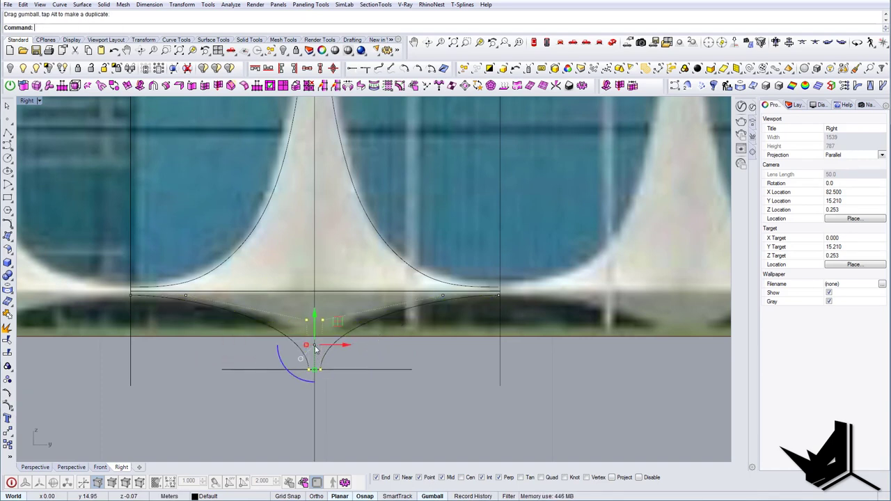
pyautogui.moveTo(315, 324); pyautogui.dragTo(311, 312)
# Step: Scale the bottom curves' end points past each other so the curves cross at the ground line, and finish point editing
pyautogui.scroll(4, 328, 345)
pyautogui.moveTo(327, 364); pyautogui.dragTo(341, 376, button='right')
pyautogui.moveTo(247, 365); pyautogui.dragTo(326, 379)
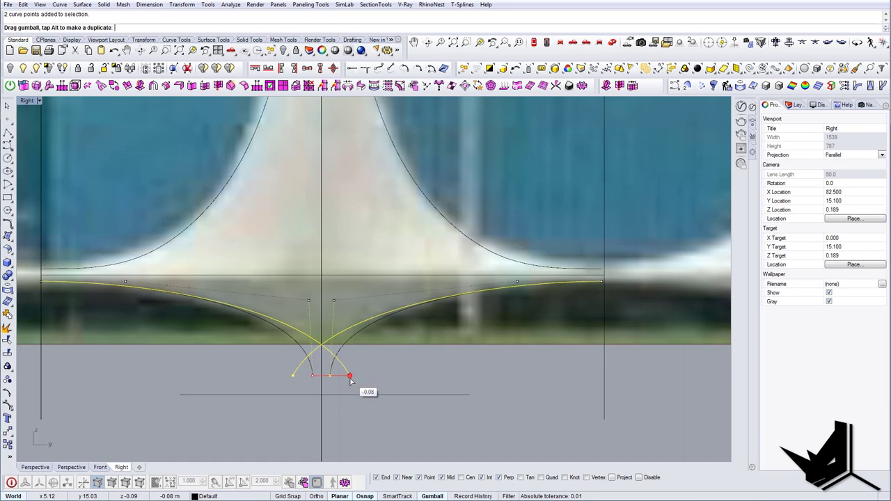
pyautogui.moveTo(351, 379); pyautogui.dragTo(352, 378)
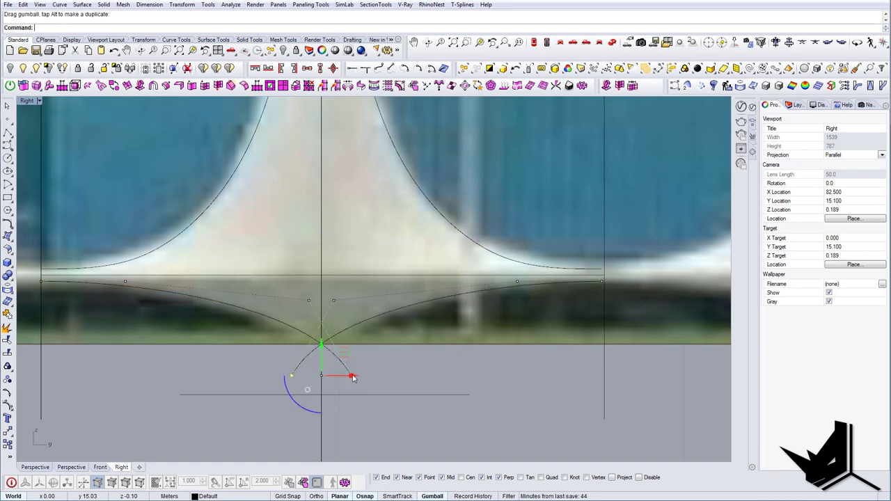
pyautogui.scroll(-8, 354, 377)
pyautogui.press('Escape')
pyautogui.press('Escape')
# Step: Examine how the column curves fit the photo and how their ends meet the vertical guide line at the arch centre
pyautogui.scroll(2, 377, 353)
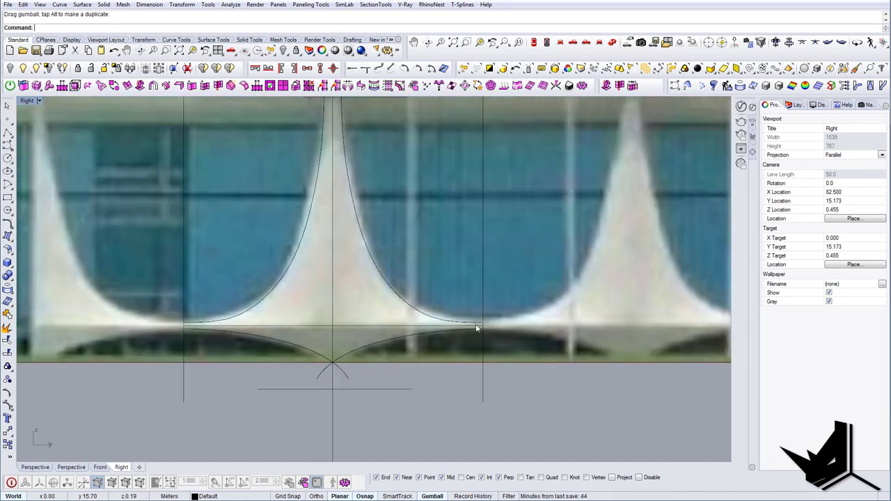
pyautogui.scroll(2, 476, 328)
pyautogui.moveTo(373, 354); pyautogui.dragTo(402, 375, button='right')
pyautogui.scroll(6, 516, 334)
pyautogui.moveTo(516, 335); pyautogui.dragTo(518, 351, button='right')
pyautogui.scroll(-6, 517, 353)
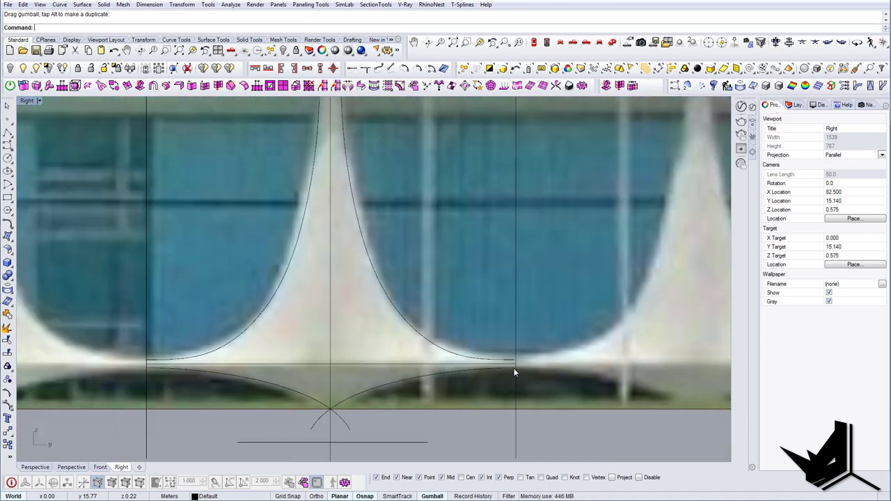
pyautogui.scroll(6, 512, 369)
pyautogui.click(507, 366)
pyautogui.scroll(-8, 507, 366)
pyautogui.scroll(4, 473, 357)
pyautogui.scroll(-4, 473, 359)
pyautogui.press('Escape')
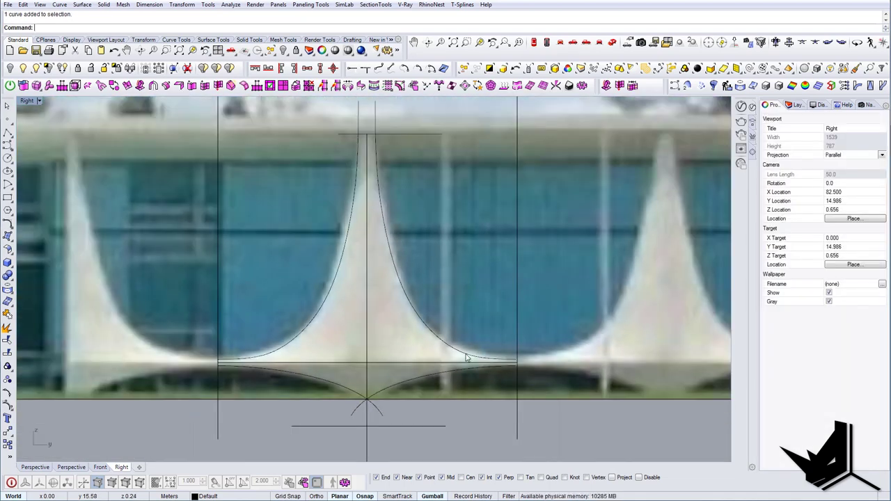
pyautogui.moveTo(287, 335); pyautogui.dragTo(316, 342, button='right')
pyautogui.click(329, 341)
pyautogui.press('Escape')
pyautogui.scroll(-4, 335, 339)
pyautogui.moveTo(392, 345); pyautogui.dragTo(396, 312, button='right')
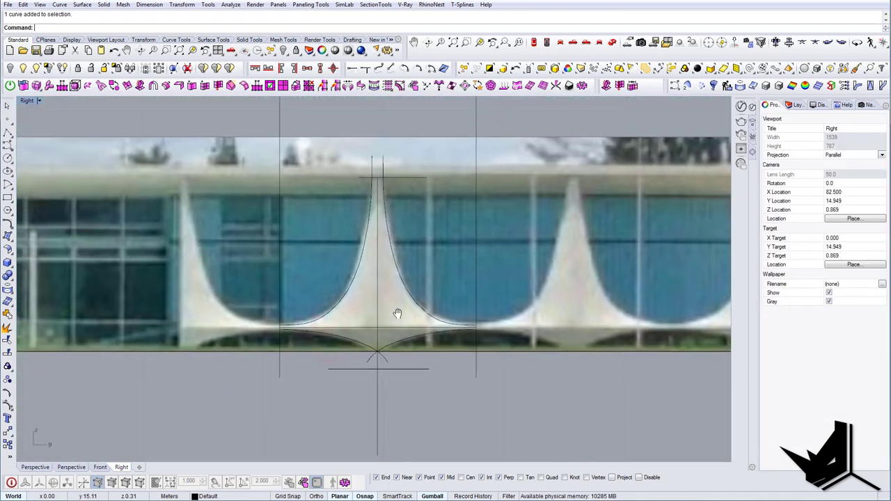
# Step: Draw a short vertical line from the right upper curve's end at the arch centre down past the lower curve's end
pyautogui.scroll(2, 452, 330)
pyautogui.moveTo(457, 330); pyautogui.dragTo(440, 337, button='right')
pyautogui.write('line')
pyautogui.press('Return')
pyautogui.scroll(8, 473, 325)
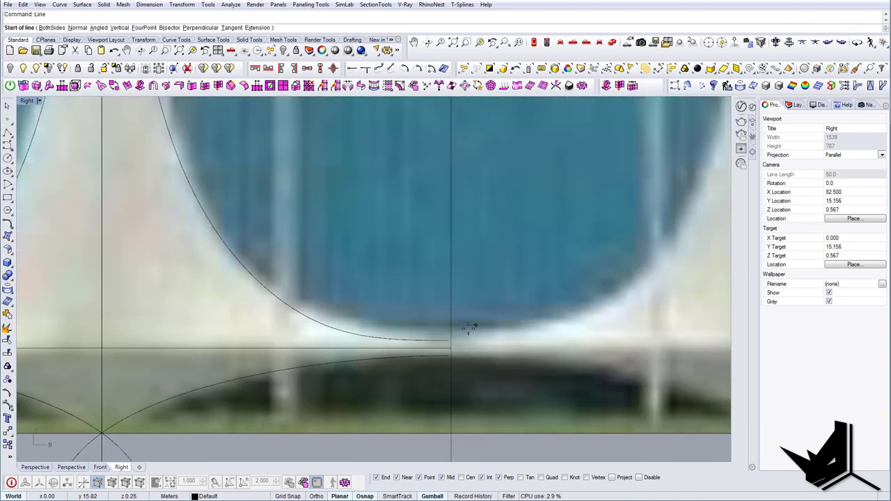
pyautogui.click(448, 338)
pyautogui.keyDown('shift'); pyautogui.click(441, 387); pyautogui.keyUp('shift')
pyautogui.scroll(-10, 440, 387)
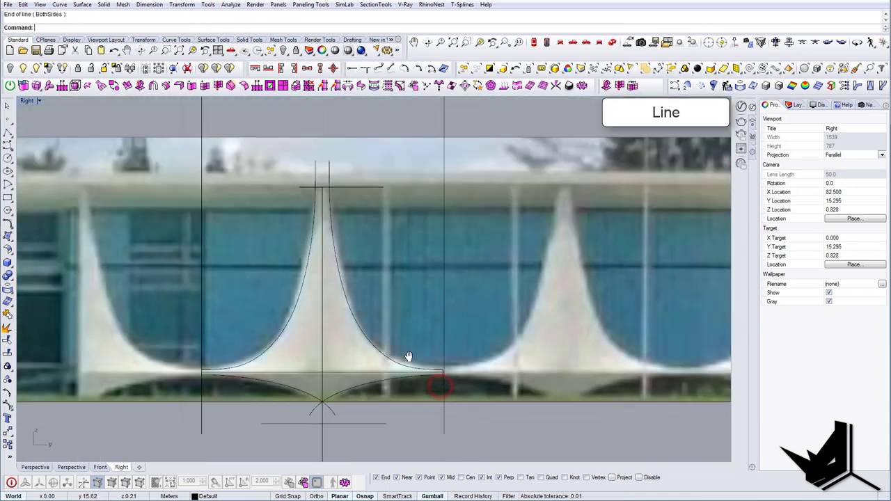
# Step: Run CurveBoolean on all the column curves with DeleteInput=None and CombineRegions=Yes, and keep the two upper halves of the column
pyautogui.moveTo(408, 358); pyautogui.dragTo(470, 327, button='right')
pyautogui.scroll(-4, 470, 337)
pyautogui.scroll(2, 465, 341)
pyautogui.write('CCB')
pyautogui.press('Return')
pyautogui.hotkey('ctrl', 'a')
pyautogui.rightClick(539, 400)
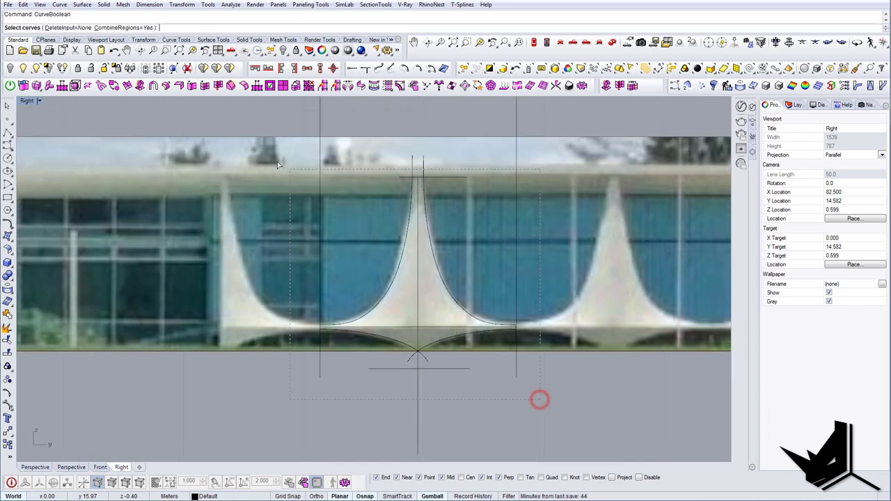
pyautogui.scroll(4, 409, 266)
pyautogui.click(400, 288)
pyautogui.click(436, 306)
# Step: Add the two lower halves down to the ground crossing and finish combining them into one closed column outline
pyautogui.scroll(4, 431, 369)
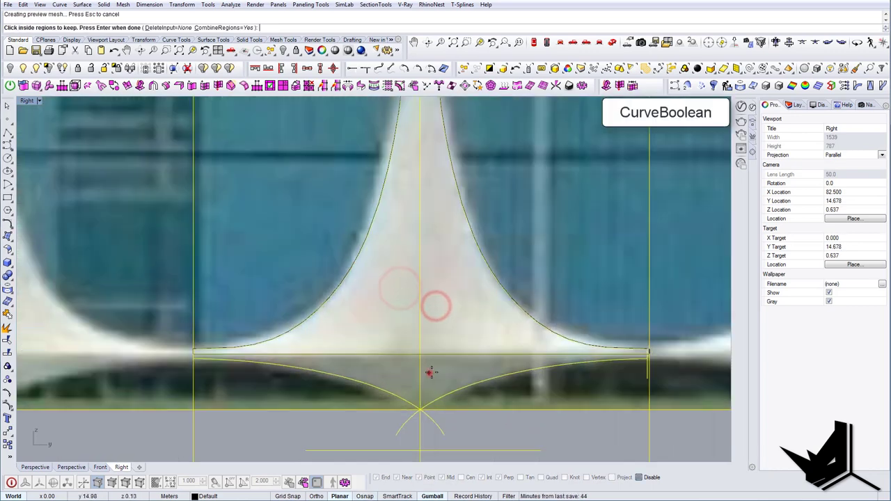
pyautogui.click(429, 373)
pyautogui.click(406, 374)
pyautogui.scroll(15, 421, 408)
pyautogui.scroll(12, 413, 412)
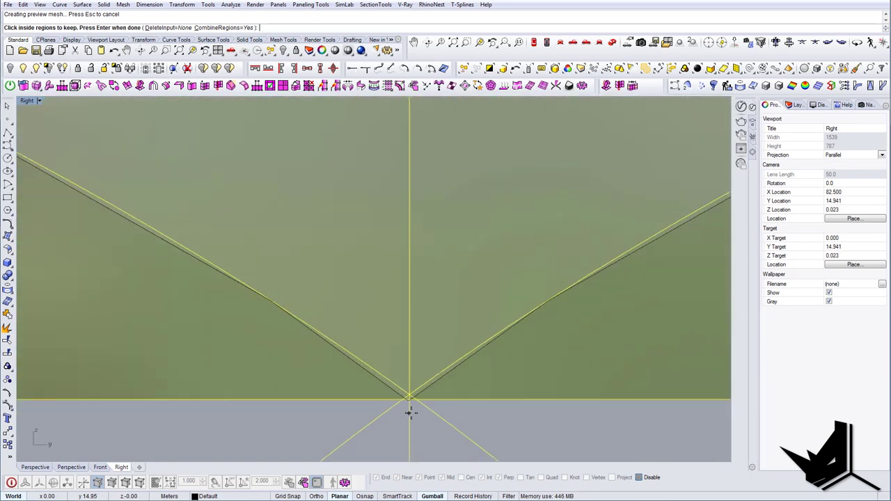
pyautogui.rightClick(418, 412)
pyautogui.scroll(-9, 419, 414)
pyautogui.scroll(-20, 420, 414)
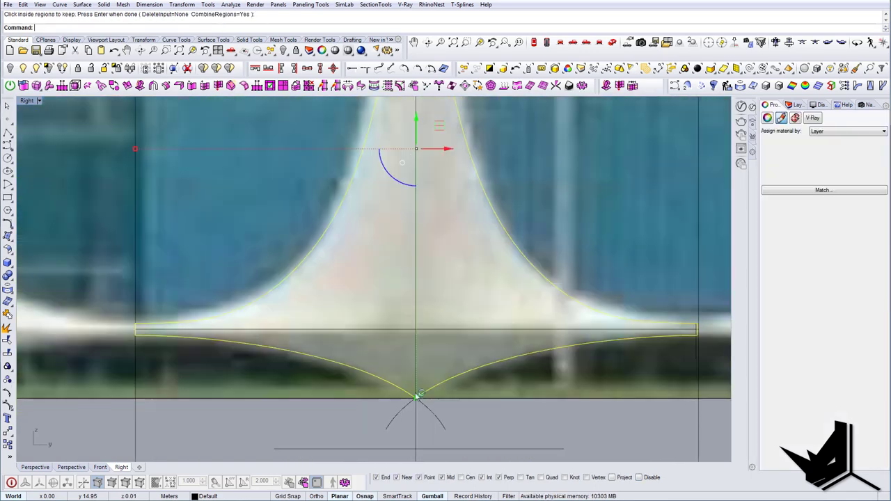
# Step: Duplicate the closed outline together with the vertical centre line and the horizontal base line into the empty space beside the elevation photo
pyautogui.scroll(7, 425, 366)
pyautogui.keyDown('shift'); pyautogui.click(417, 369); pyautogui.keyUp('shift')
pyautogui.scroll(-8, 400, 336)
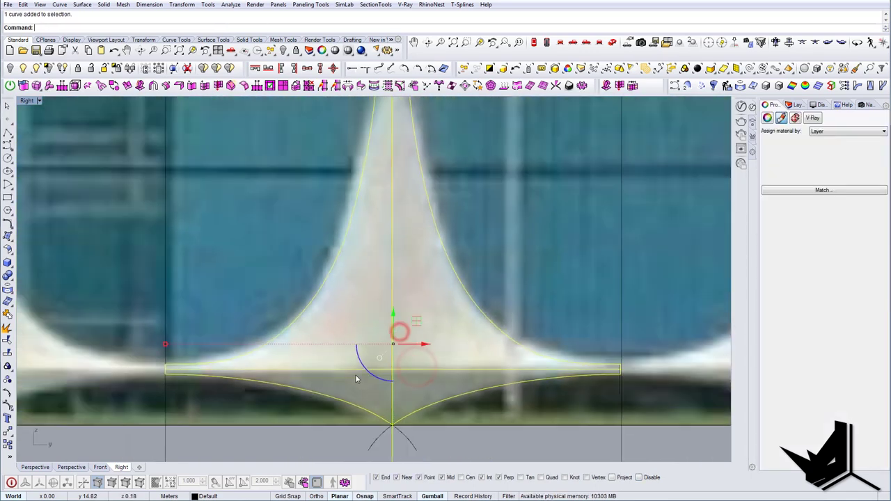
pyautogui.keyDown('alt'); pyautogui.moveTo(394, 369); pyautogui.dragTo(614, 354); pyautogui.keyUp('alt')
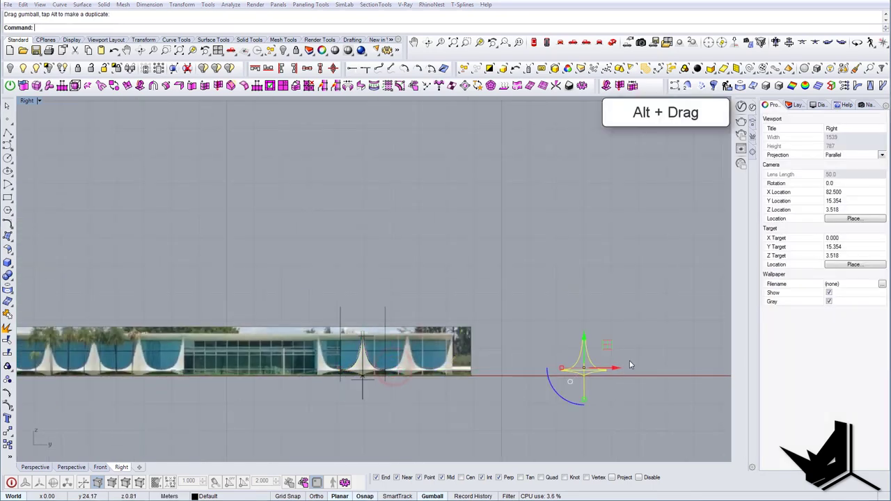
pyautogui.keyDown('ctrl'); pyautogui.keyDown('shift'); pyautogui.moveTo(629, 360); pyautogui.dragTo(515, 360, button='right'); pyautogui.keyUp('shift'); pyautogui.keyUp('ctrl')
pyautogui.click(488, 255)
# Step: In a perspective view, align the copied horizontal line with the column outline's plane using Set Points in world X only
pyautogui.hotkey('ctrl', 'F4')
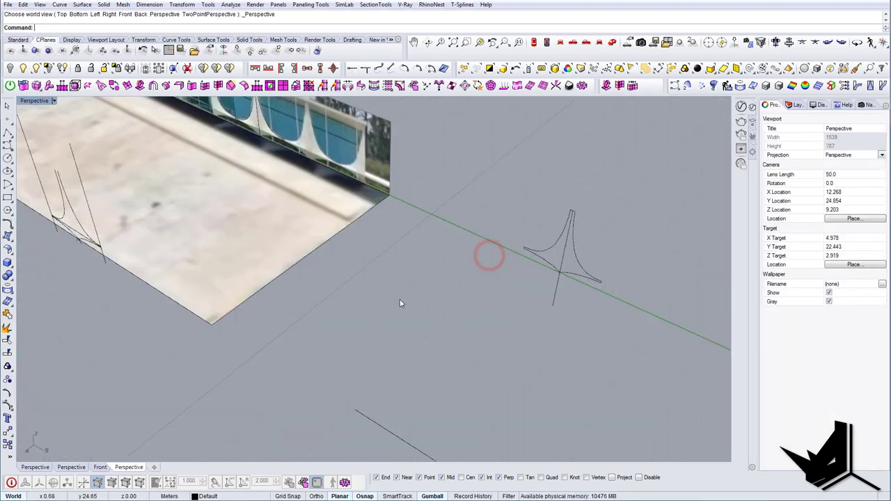
pyautogui.scroll(8, 564, 259)
pyautogui.click(527, 278)
pyautogui.scroll(-8, 527, 278)
pyautogui.press('Escape')
pyautogui.moveTo(526, 277); pyautogui.dragTo(365, 341, button='right')
pyautogui.moveTo(365, 341); pyautogui.dragTo(456, 393)
pyautogui.write('SSetP')
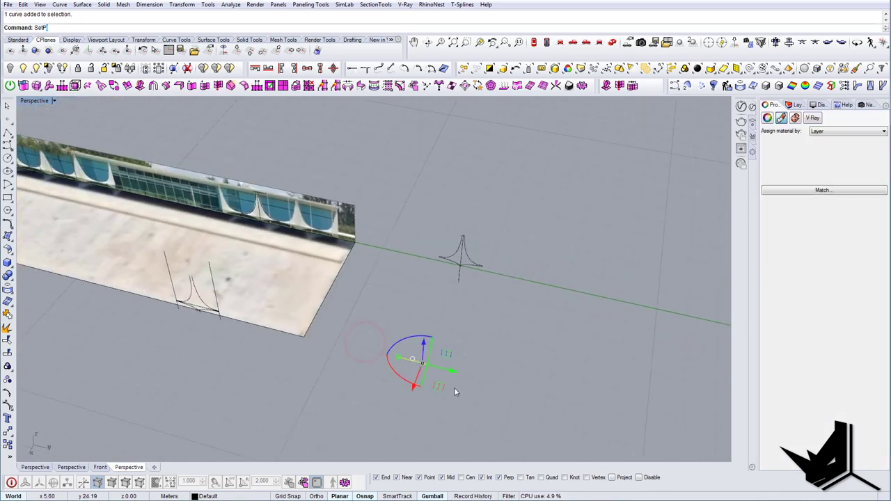
pyautogui.write('t')
pyautogui.press('Return')
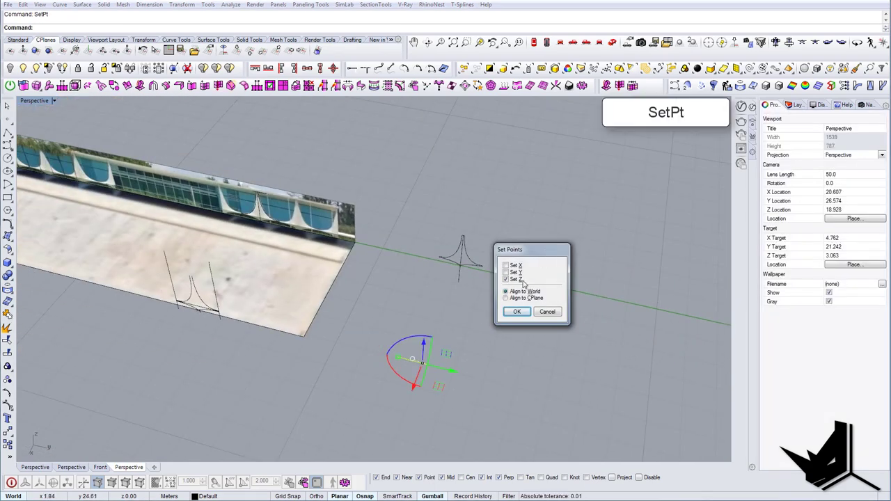
pyautogui.click(513, 272)
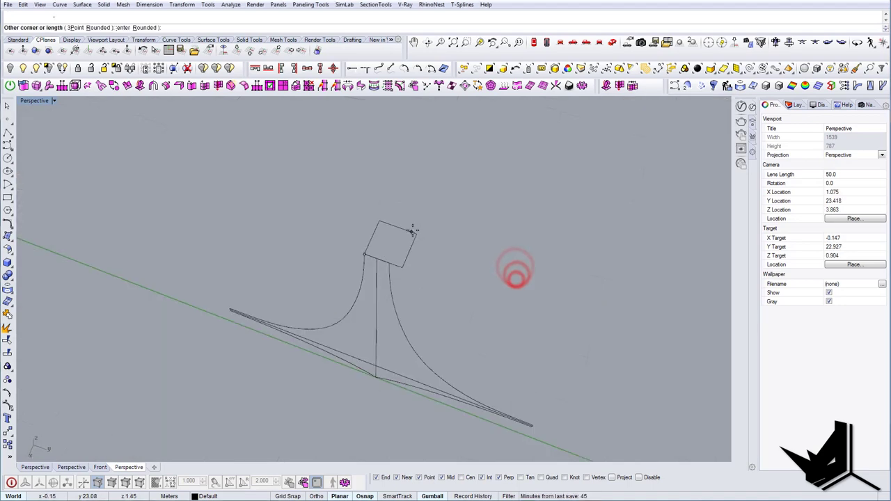
# Step: Draw a rectangle from a corner of the column's top edge and scale it in one direction to the column's top width
pyautogui.click(412, 233)
pyautogui.rightClick(426, 264)
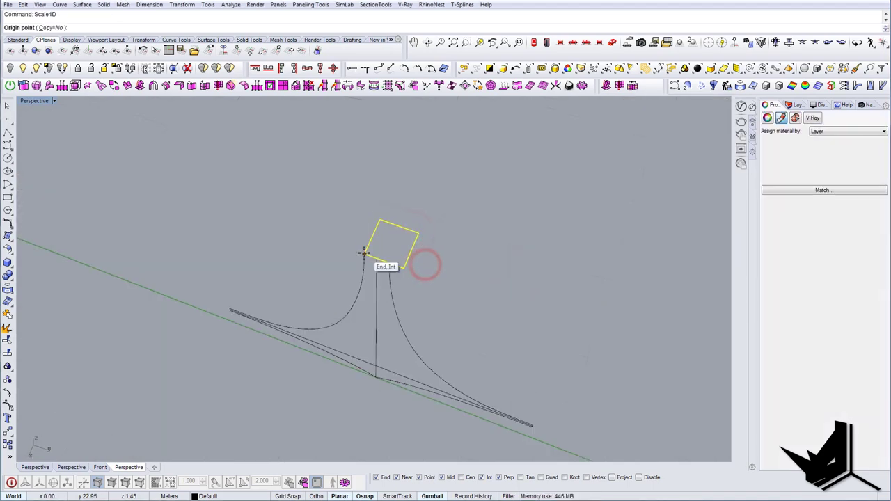
pyautogui.click(363, 253)
pyautogui.scroll(5, 420, 262)
pyautogui.click(389, 271)
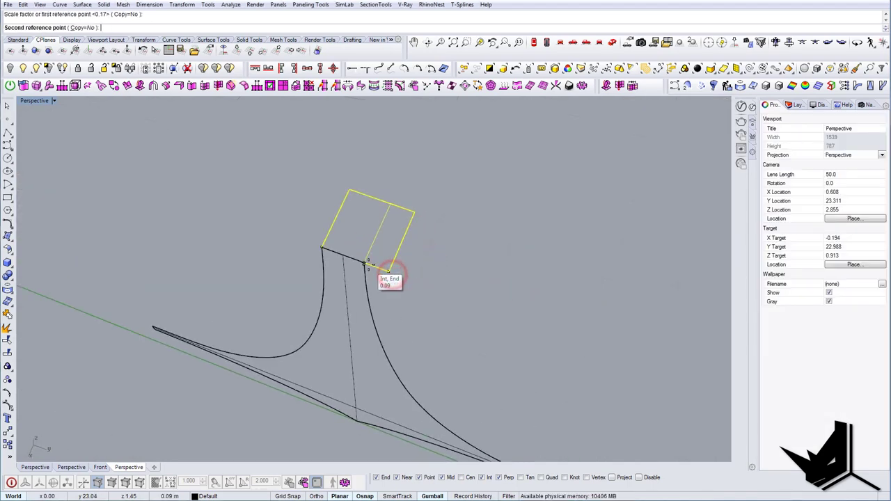
pyautogui.click(364, 263)
# Step: Scale the rectangle in one direction perpendicular to the column plane to a depth of about 0.02 m
pyautogui.moveTo(398, 274); pyautogui.dragTo(369, 259, button='right')
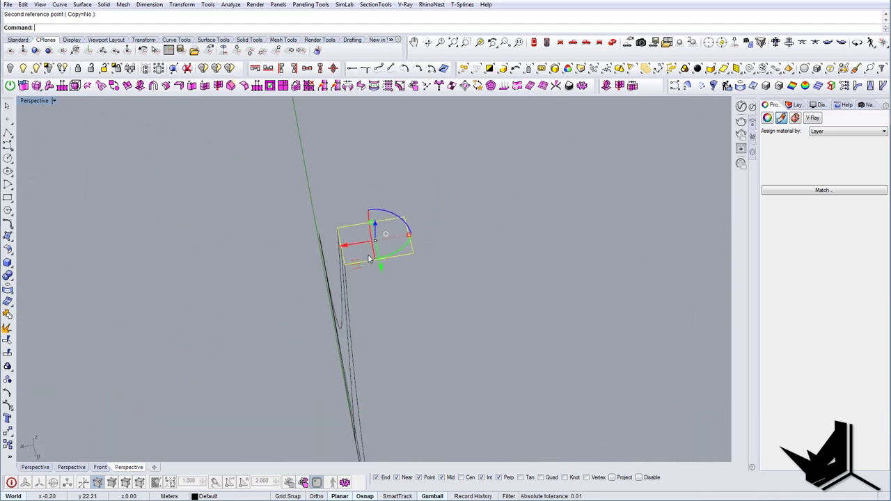
pyautogui.write('sc')
pyautogui.press('Return')
pyautogui.click(337, 227)
pyautogui.click(405, 217)
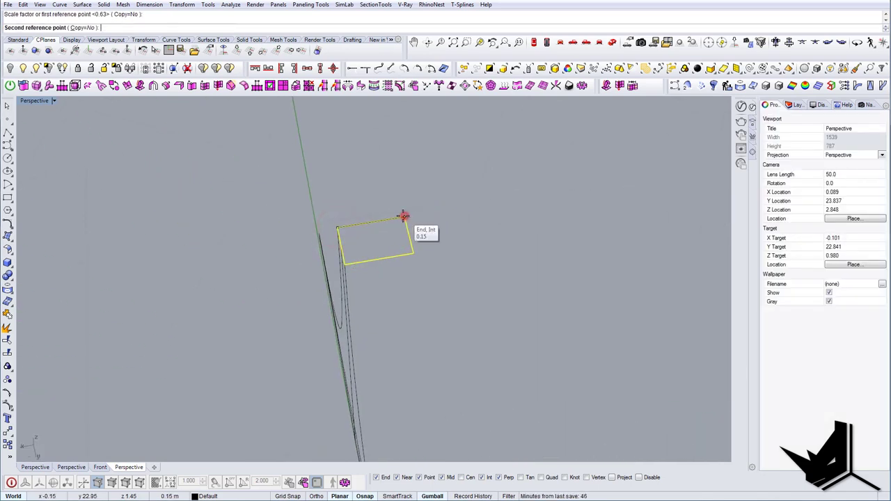
pyautogui.scroll(4, 346, 223)
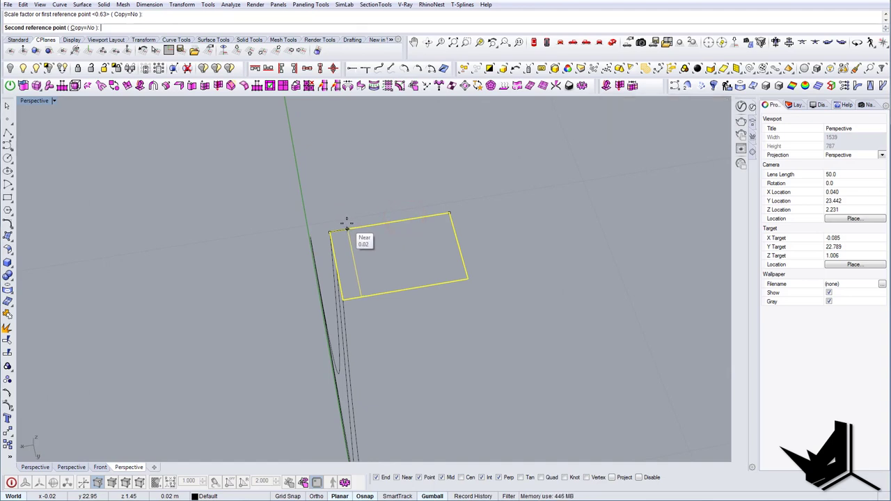
pyautogui.click(347, 224)
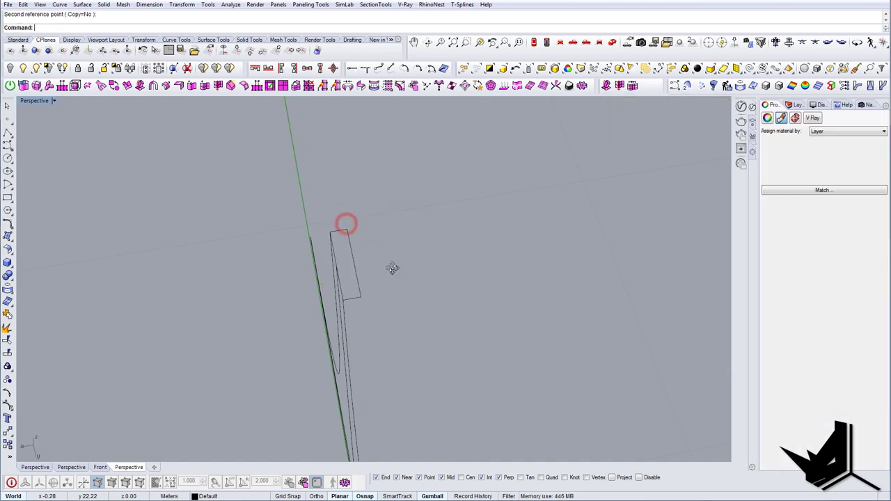
# Step: Divide the two long sides of the top rectangle into 2 segments each to mark their midpoints
pyautogui.moveTo(391, 269); pyautogui.dragTo(448, 284, button='right')
pyautogui.click(399, 262)
pyautogui.click(432, 272)
pyautogui.press('Escape')
pyautogui.click(444, 272)
pyautogui.keyDown('shift'); pyautogui.click(436, 284); pyautogui.keyUp('shift')
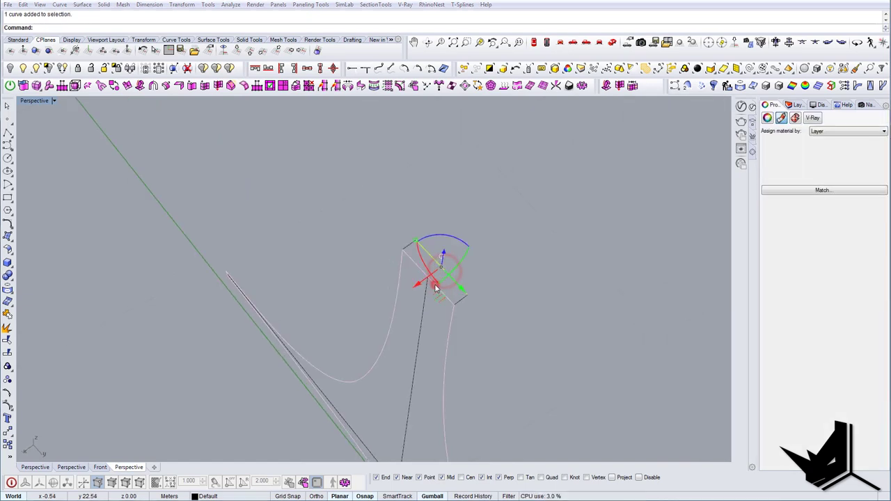
pyautogui.click(471, 317)
pyautogui.write('Di')
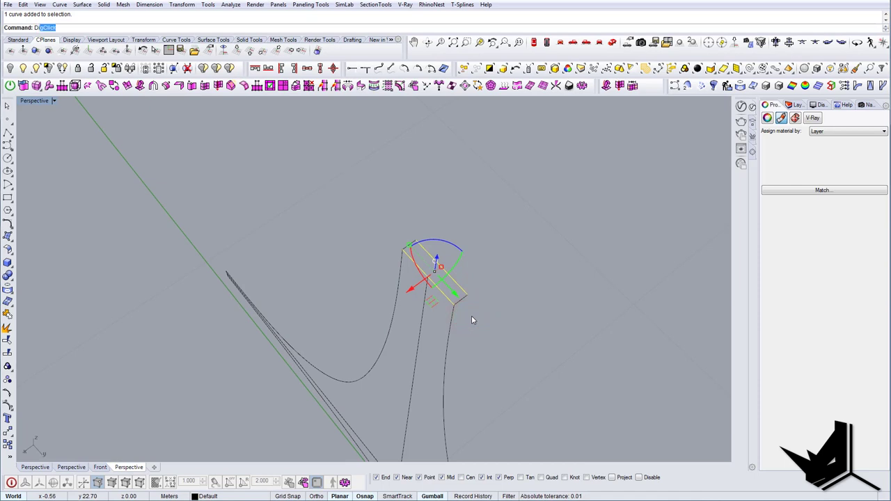
pyautogui.write('v')
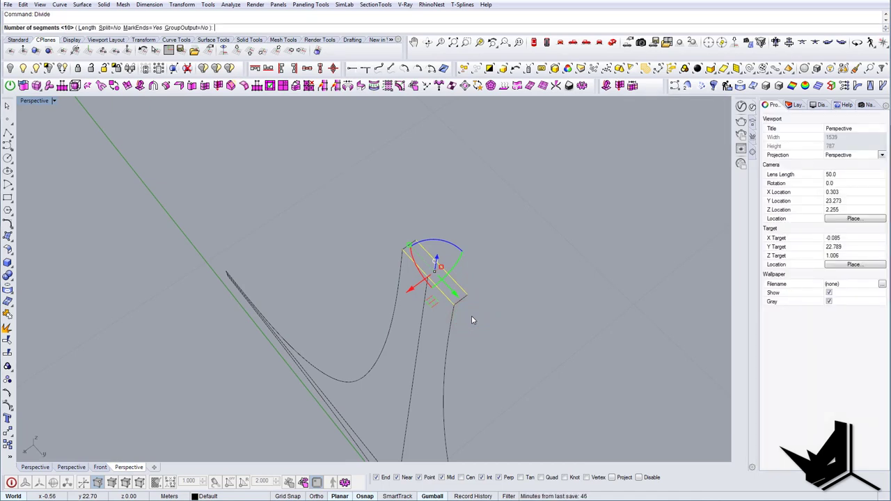
pyautogui.write('2')
pyautogui.press('Return')
pyautogui.press('Escape')
# Step: Split both long sides of the top rectangle at their midpoints using the division points
pyautogui.scroll(6, 459, 268)
pyautogui.click(432, 279)
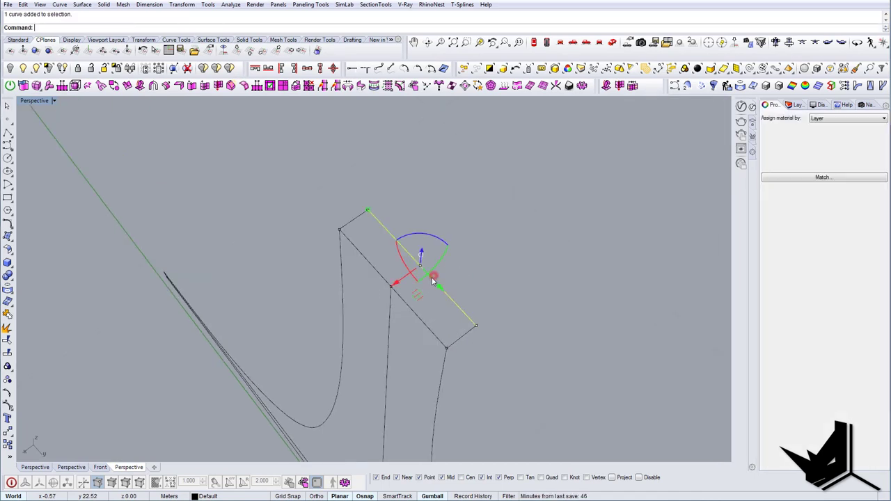
pyautogui.press('Escape')
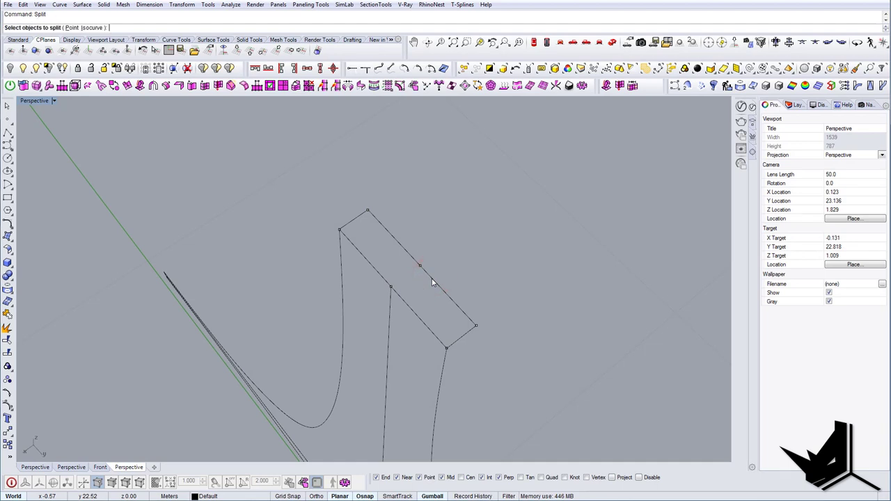
pyautogui.click(416, 313)
pyautogui.click(447, 339)
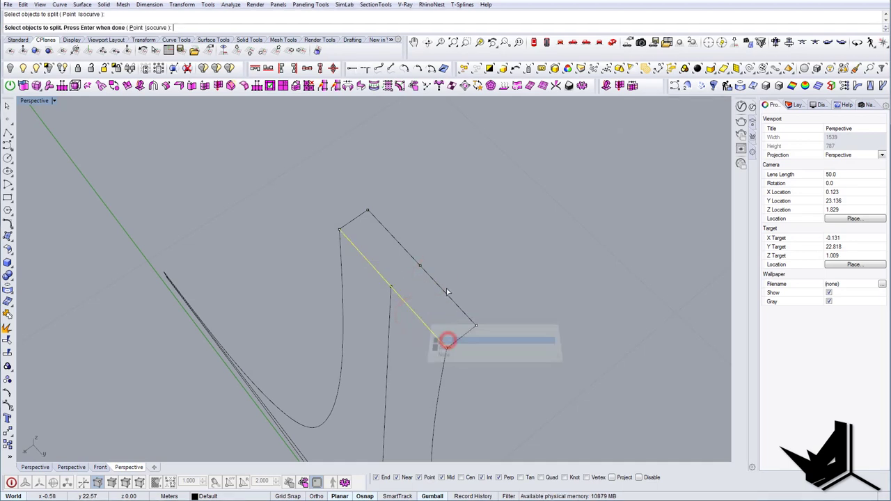
pyautogui.click(446, 289)
pyautogui.moveTo(426, 300); pyautogui.dragTo(494, 301, button='right')
pyautogui.moveTo(549, 351); pyautogui.dragTo(549, 352)
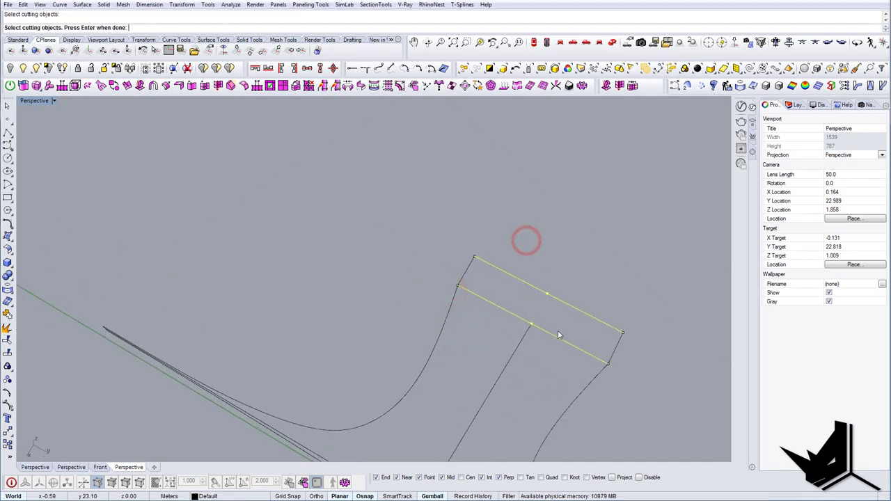
pyautogui.press('Return')
pyautogui.click(564, 302)
pyautogui.moveTo(519, 291); pyautogui.dragTo(480, 296, button='right')
pyautogui.press('Escape')
# Step: Examine the concrete vase photo and the black-and-white palace photo for how the column's faces and edges fold
pyautogui.moveTo(390, 261); pyautogui.dragTo(407, 320, button='right')
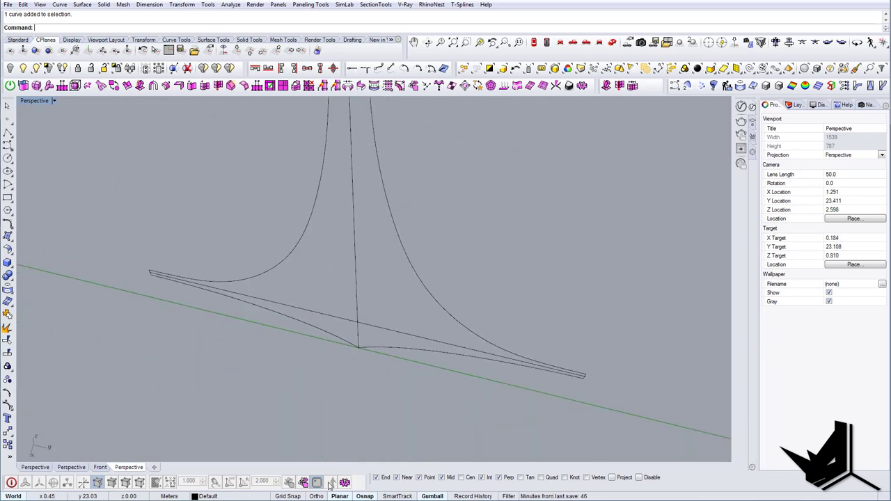
pyautogui.click(342, 500)
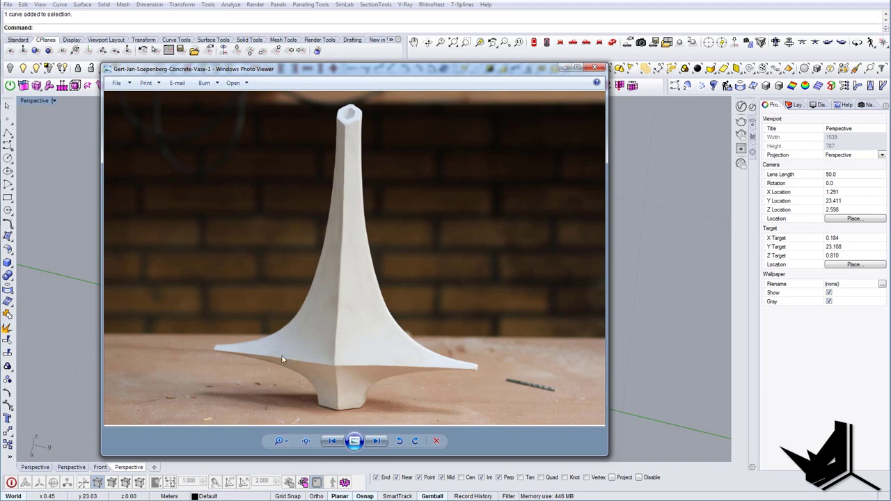
pyautogui.click(564, 69)
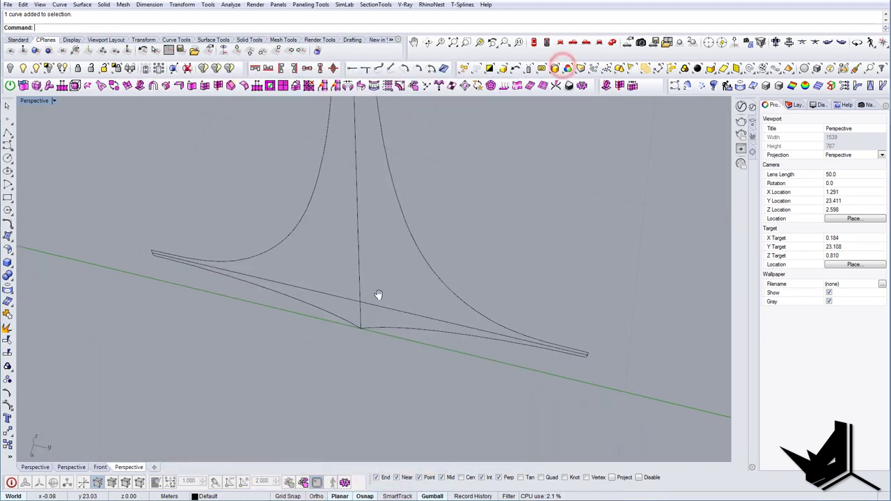
pyautogui.moveTo(378, 296); pyautogui.dragTo(415, 288, button='right')
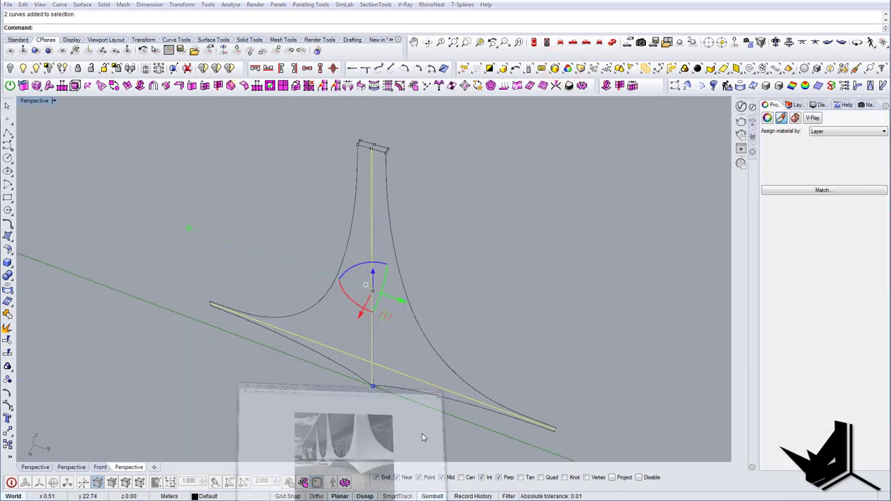
pyautogui.click(422, 433)
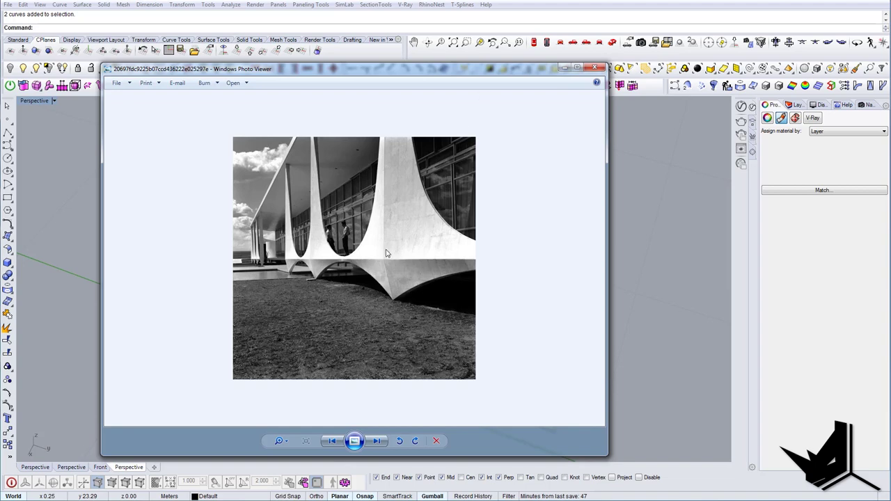
pyautogui.click(565, 68)
# Step: Copy the vertical centre line and the horizontal line in place, using the column's bottom tip as base and target point
pyautogui.scroll(8, 350, 408)
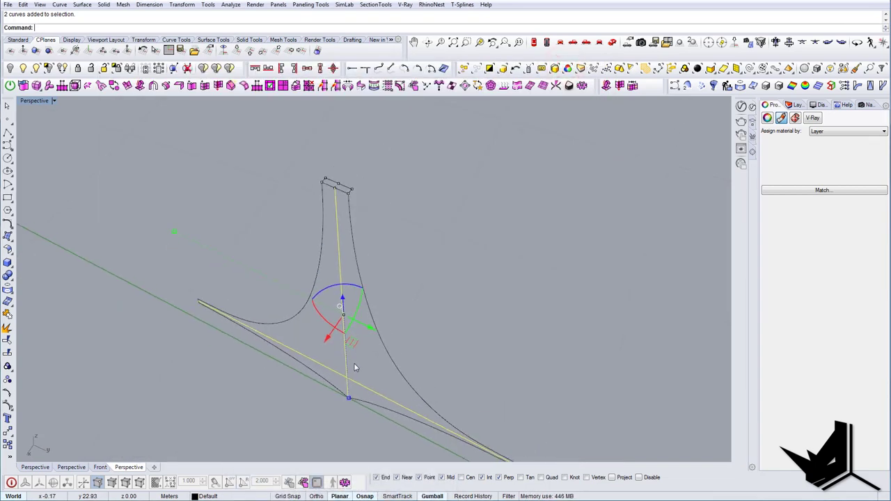
pyautogui.scroll(2, 349, 408)
pyautogui.write('copy')
pyautogui.press('Return')
pyautogui.click(347, 392)
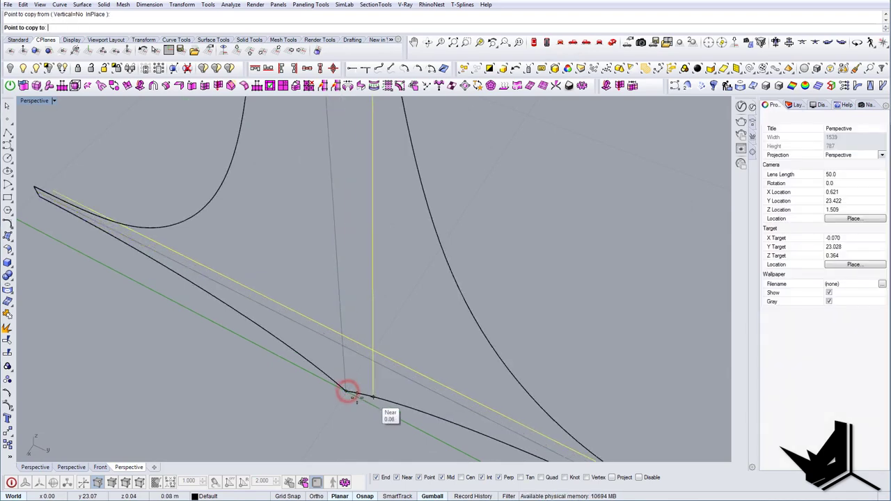
pyautogui.click(346, 392)
pyautogui.press('Return')
# Step: Select one copy of the vertical line and one of the horizontal line and move them out in front of the column
pyautogui.click(344, 360)
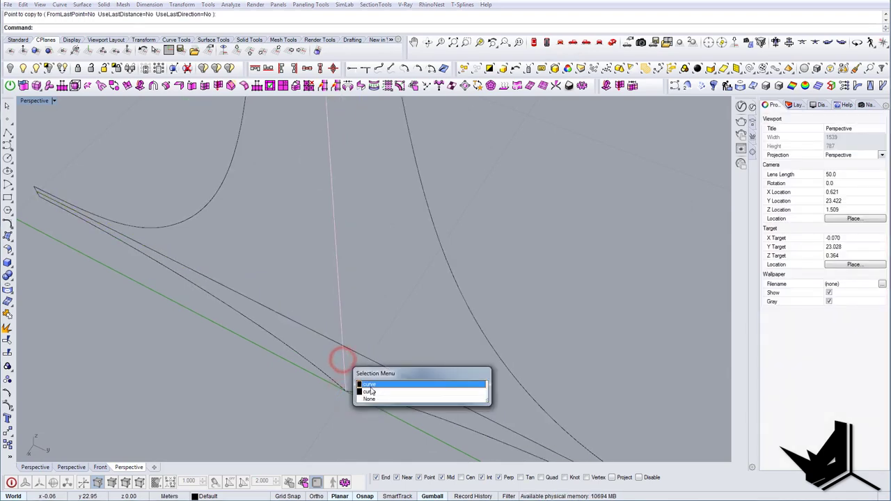
pyautogui.click(370, 386)
pyautogui.click(367, 361)
pyautogui.click(400, 385)
pyautogui.scroll(-9, 400, 386)
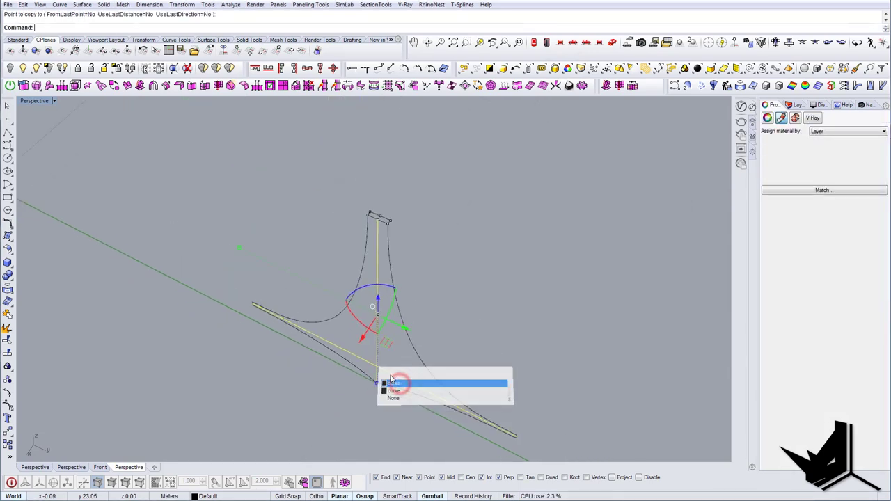
pyautogui.moveTo(387, 377); pyautogui.dragTo(377, 368, button='right')
pyautogui.scroll(-5, 378, 368)
pyautogui.moveTo(345, 373); pyautogui.dragTo(313, 405)
pyautogui.click(342, 370)
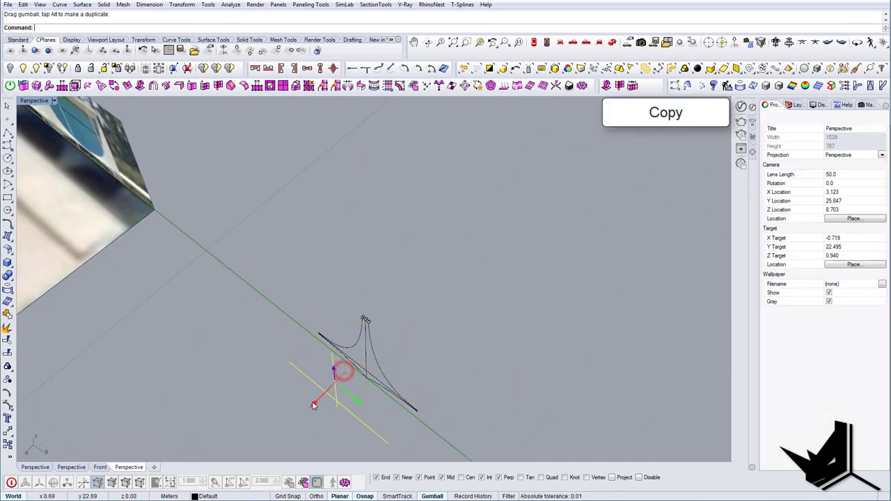
# Step: Split the copied vertical and horizontal lines in front of the column where they cross each other
pyautogui.moveTo(343, 370); pyautogui.dragTo(376, 402, button='right')
pyautogui.scroll(7, 370, 400)
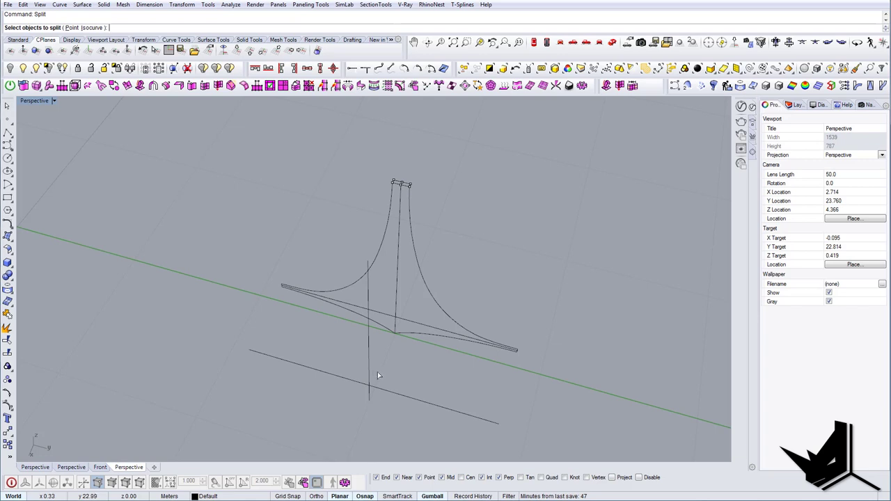
pyautogui.press('Return')
pyautogui.click(381, 388)
pyautogui.press('Return')
pyautogui.click(380, 389)
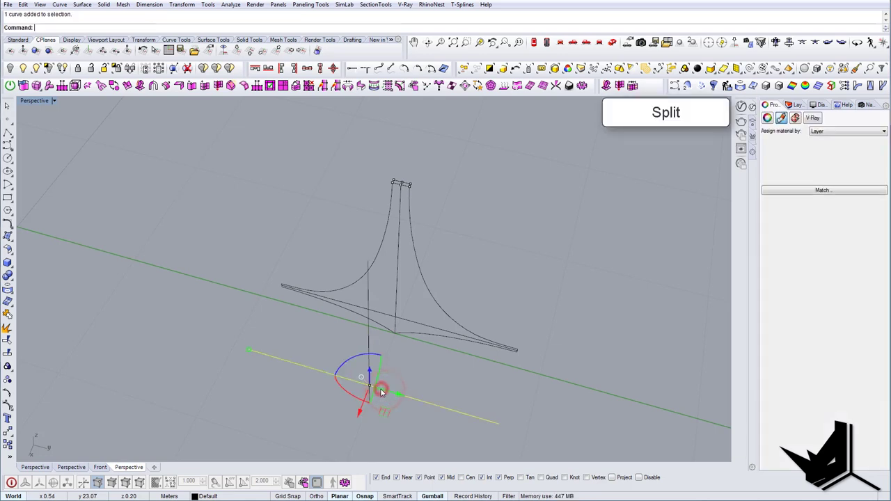
pyautogui.press('Escape')
pyautogui.click(381, 392)
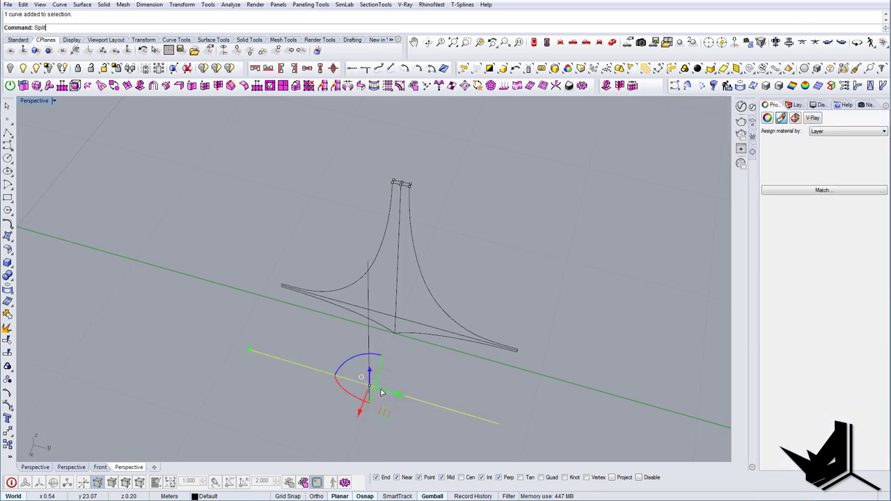
pyautogui.press('Return')
pyautogui.click(367, 342)
pyautogui.press('Return')
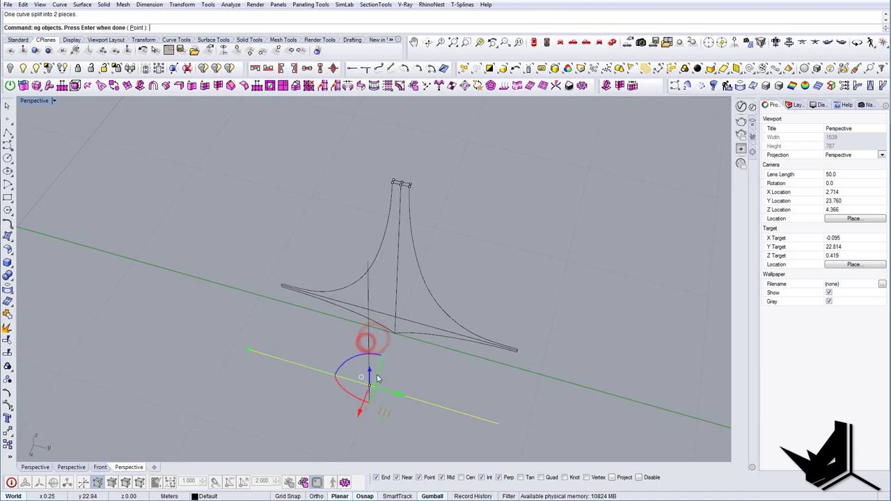
pyautogui.press('Escape')
# Step: Turn on the control points of the four split line pieces and pull their shared crossing points outward, away from the column
pyautogui.click(381, 389)
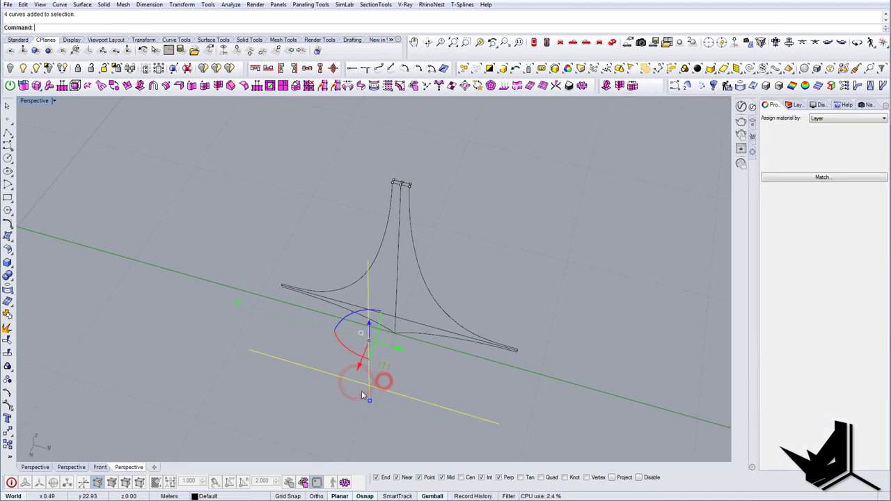
pyautogui.keyDown('shift'); pyautogui.moveTo(361, 391); pyautogui.dragTo(85, 361, button='right'); pyautogui.keyUp('shift')
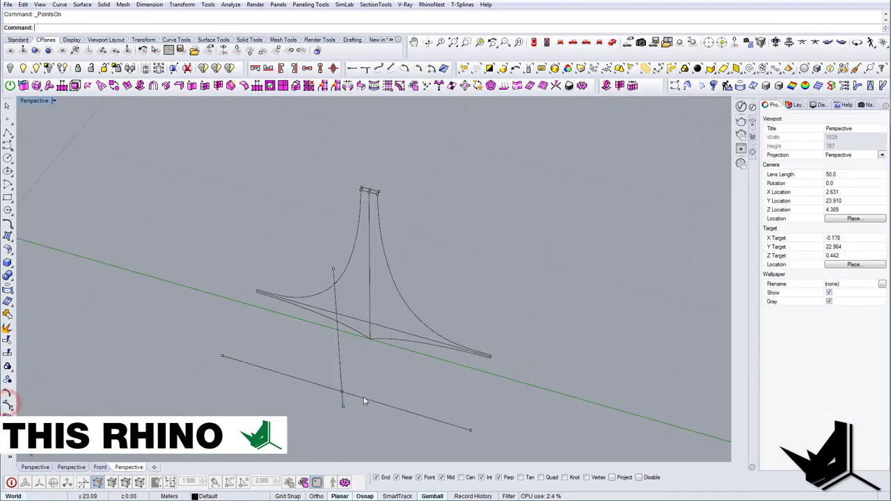
pyautogui.moveTo(364, 400); pyautogui.dragTo(336, 403, button='right')
pyautogui.moveTo(314, 392); pyautogui.dragTo(69, 316)
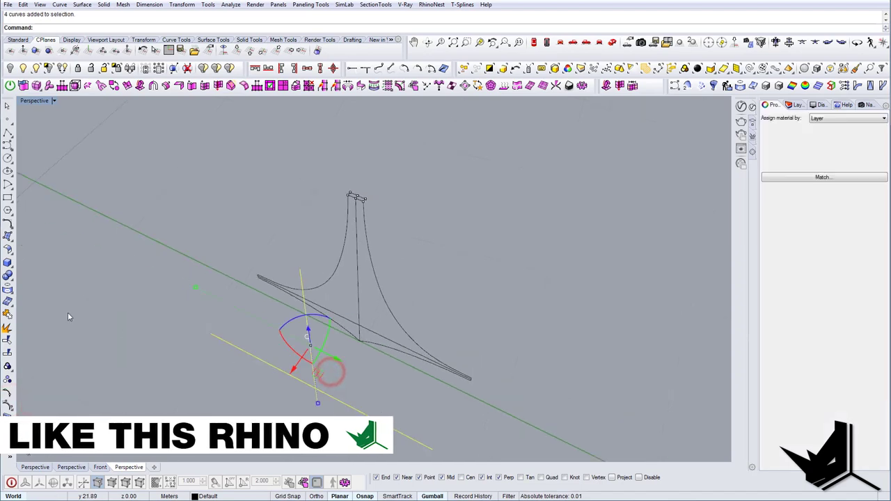
pyautogui.click(7, 396)
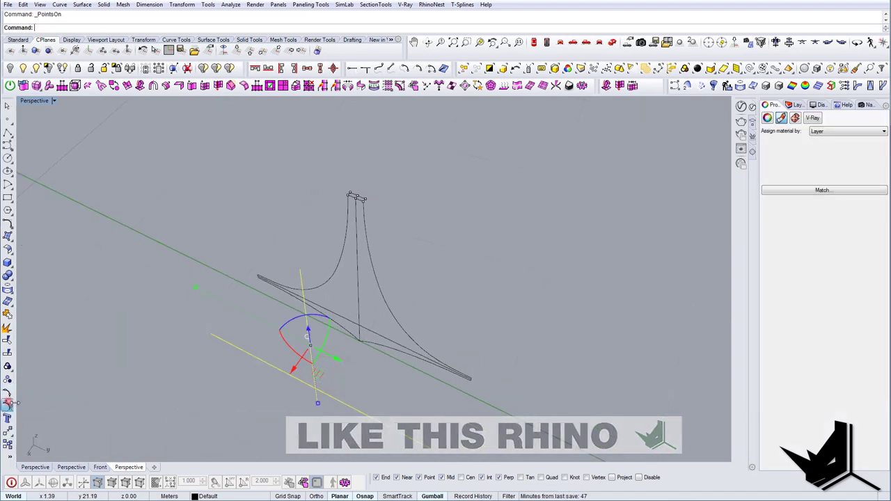
pyautogui.scroll(6, 317, 389)
pyautogui.moveTo(312, 364); pyautogui.dragTo(335, 391)
pyautogui.moveTo(336, 392); pyautogui.dragTo(324, 396, button='right')
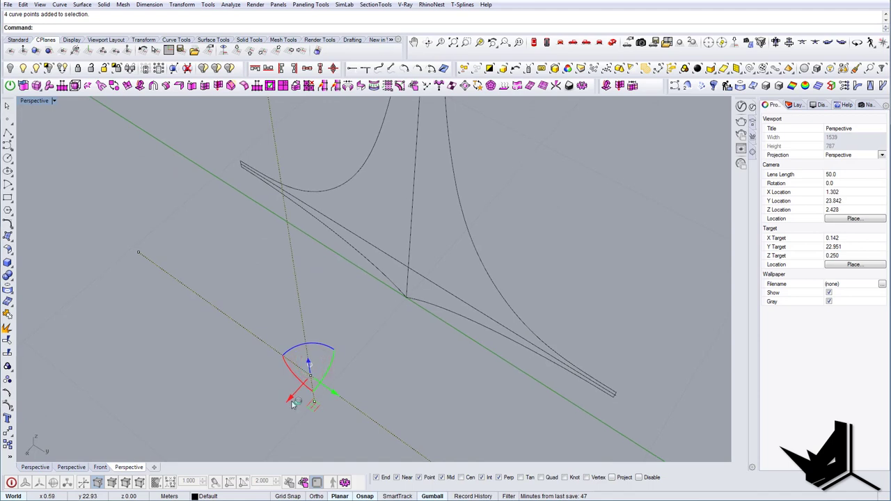
pyautogui.moveTo(277, 411); pyautogui.dragTo(276, 411)
pyautogui.scroll(-5, 289, 396)
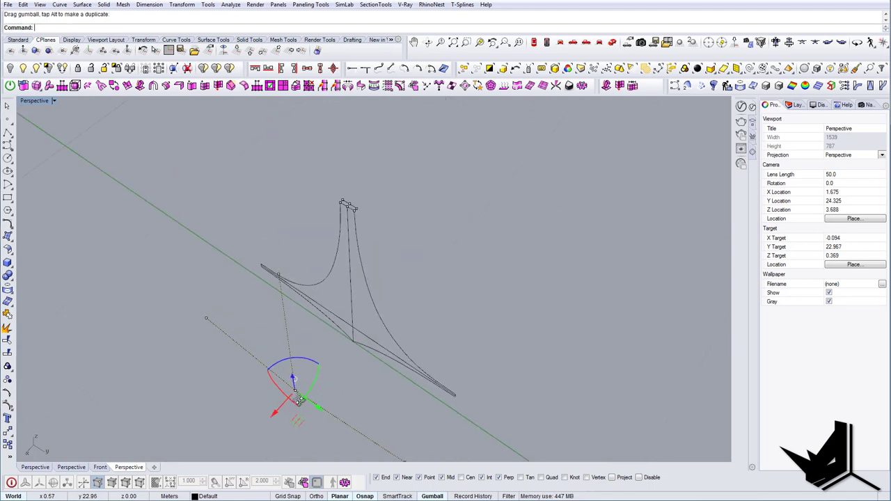
# Step: Hide the control points and move the bent lines back onto the column, using its bottom tip as the target point
pyautogui.moveTo(299, 398); pyautogui.dragTo(331, 380, button='right')
pyautogui.press('Escape')
pyautogui.press('Escape')
pyautogui.moveTo(330, 380); pyautogui.dragTo(290, 408)
pyautogui.keyDown('shift'); pyautogui.moveTo(290, 408); pyautogui.dragTo(214, 371, button='right'); pyautogui.keyUp('shift')
pyautogui.click(251, 376)
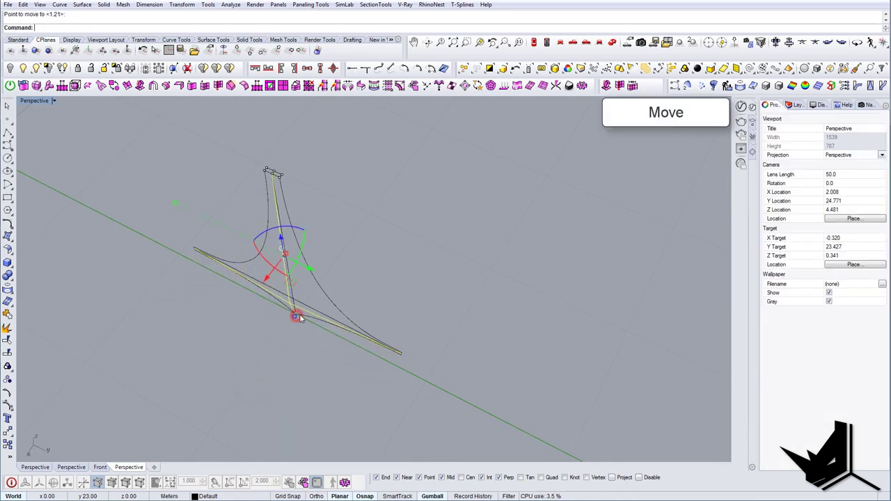
# Step: Compare the bent lines with the black-and-white palace photo for how the column's edges fold near the base
pyautogui.moveTo(300, 318); pyautogui.dragTo(407, 334, button='right')
pyautogui.scroll(8, 355, 403)
pyautogui.moveTo(432, 369); pyautogui.dragTo(322, 314, button='right')
pyautogui.hotkey('alt', 'Tab')
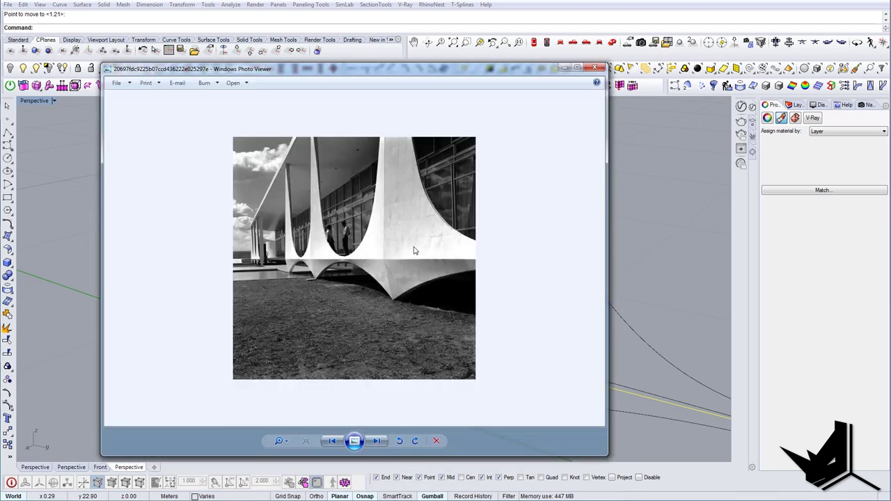
pyautogui.click(564, 69)
pyautogui.moveTo(427, 322); pyautogui.dragTo(403, 323, button='right')
# Step: Turn on the bent lines' control points and adjust their shared middle points, then hide the points
pyautogui.moveTo(404, 323); pyautogui.dragTo(498, 316, button='right')
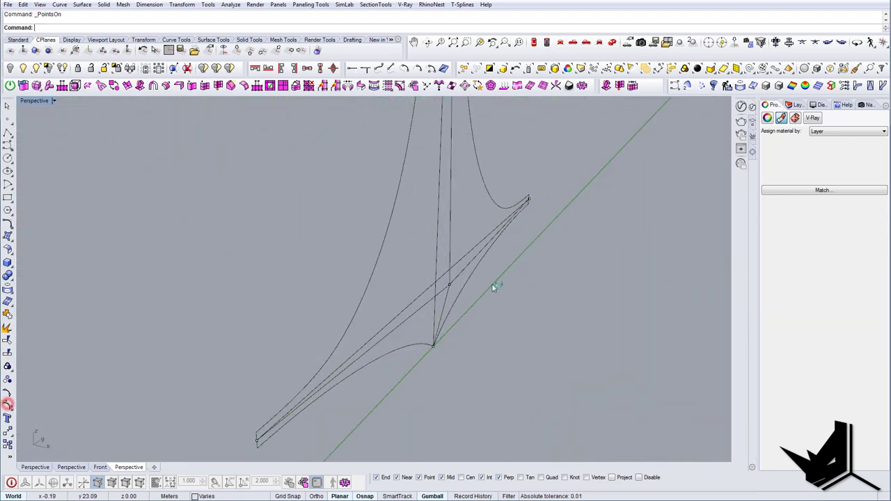
pyautogui.scroll(4, 492, 284)
pyautogui.moveTo(419, 261); pyautogui.dragTo(433, 304)
pyautogui.moveTo(438, 305); pyautogui.dragTo(389, 317, button='right')
pyautogui.scroll(-4, 483, 288)
pyautogui.press('Escape')
pyautogui.press('Escape')
# Step: Extrude the closed column outline as a solid up to the midpoint of the top rectangle's short side
pyautogui.click(366, 298)
pyautogui.moveTo(433, 356); pyautogui.dragTo(487, 346, button='right')
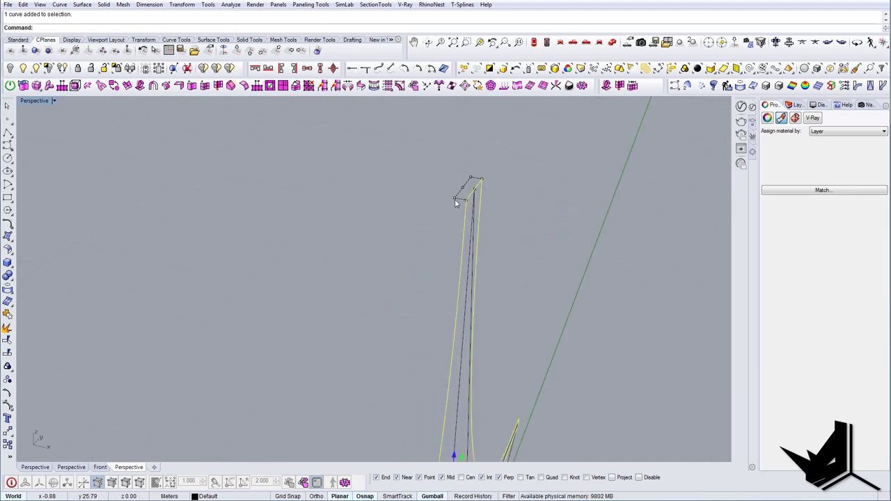
pyautogui.rightClick(456, 202)
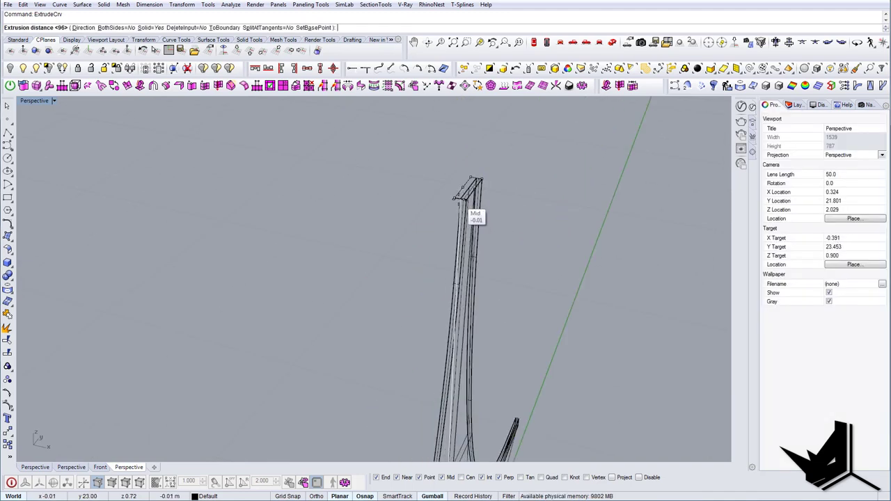
pyautogui.click(459, 200)
pyautogui.press('Escape')
pyautogui.moveTo(504, 257); pyautogui.dragTo(451, 260, button='right')
# Step: Switch the Perspective view to Shaded display and inspect the extruded column
pyautogui.scroll(-8, 451, 261)
pyautogui.moveTo(429, 324); pyautogui.dragTo(312, 317, button='right')
pyautogui.scroll(4, 311, 318)
pyautogui.click(54, 102)
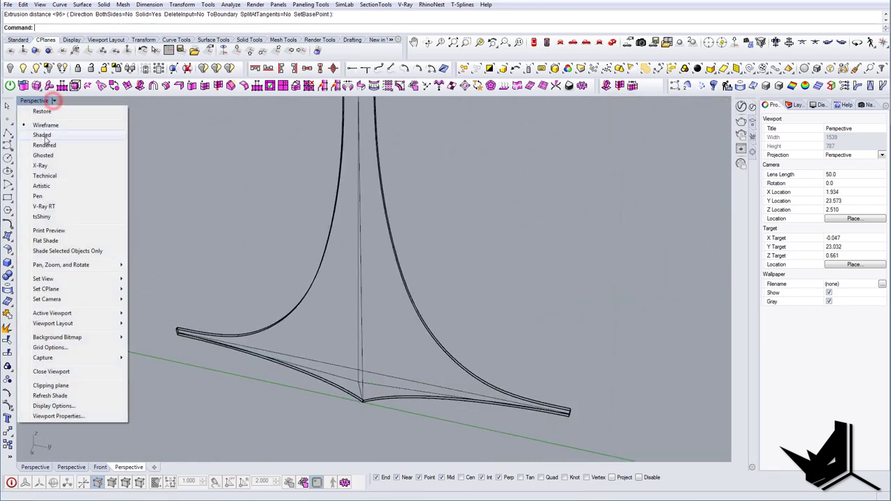
pyautogui.click(44, 137)
pyautogui.moveTo(384, 334)
pyautogui.mouseDown(button='right')
pyautogui.moveTo(312, 327)
pyautogui.moveTo(383, 323)
pyautogui.moveTo(378, 354)
pyautogui.moveTo(401, 365)
pyautogui.mouseUp(button='right')
pyautogui.moveTo(402, 365)
pyautogui.mouseDown(button='right')
pyautogui.moveTo(467, 363)
pyautogui.moveTo(493, 347)
pyautogui.moveTo(478, 348)
pyautogui.mouseUp(button='right')
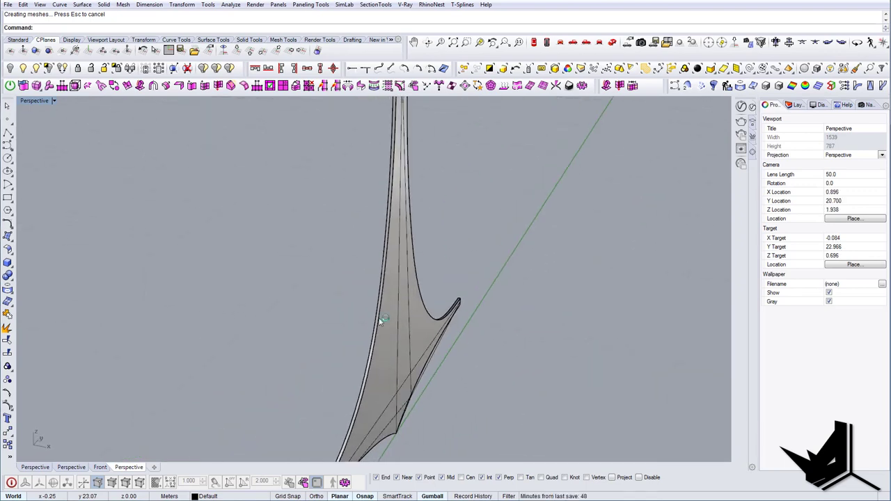
# Step: Mirror the bent fold lines to the column's opposite face, about the plane through the middle of its thickness
pyautogui.moveTo(388, 300); pyautogui.dragTo(416, 313, button='right')
pyautogui.click(418, 306)
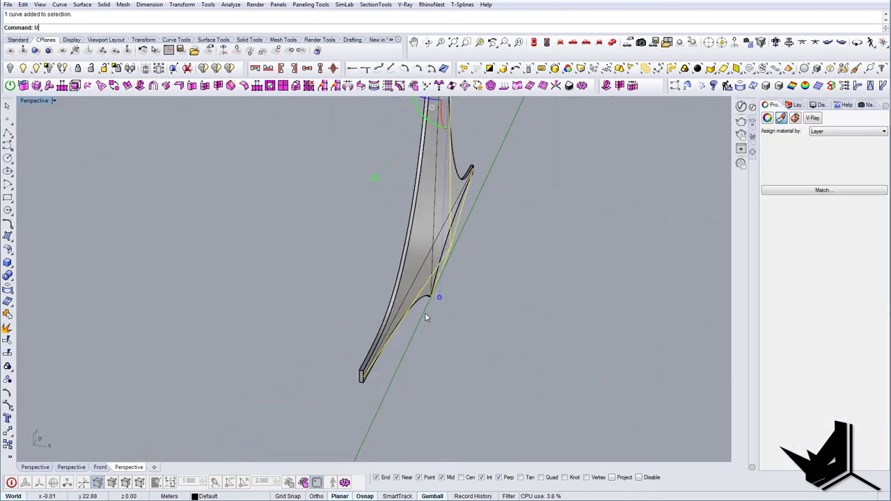
pyautogui.scroll(8, 365, 379)
pyautogui.click(367, 388)
pyautogui.scroll(-5, 366, 391)
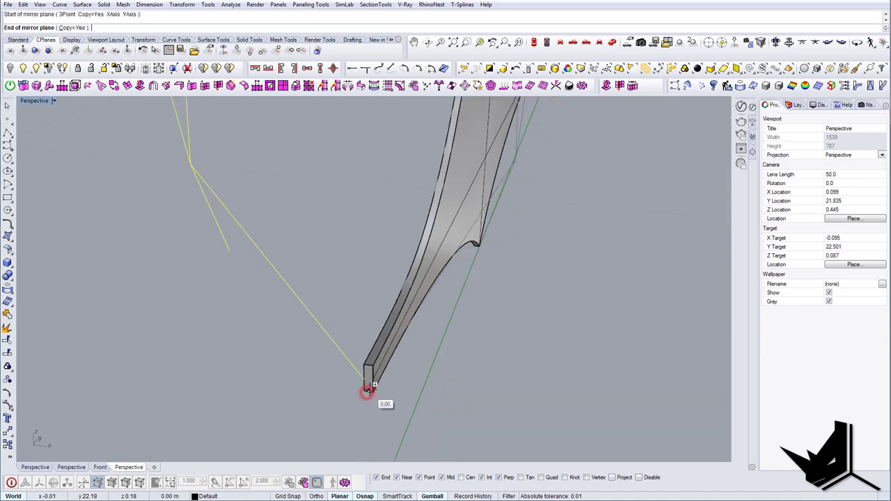
pyautogui.moveTo(367, 393); pyautogui.dragTo(273, 423, button='right')
pyautogui.scroll(-10, 274, 422)
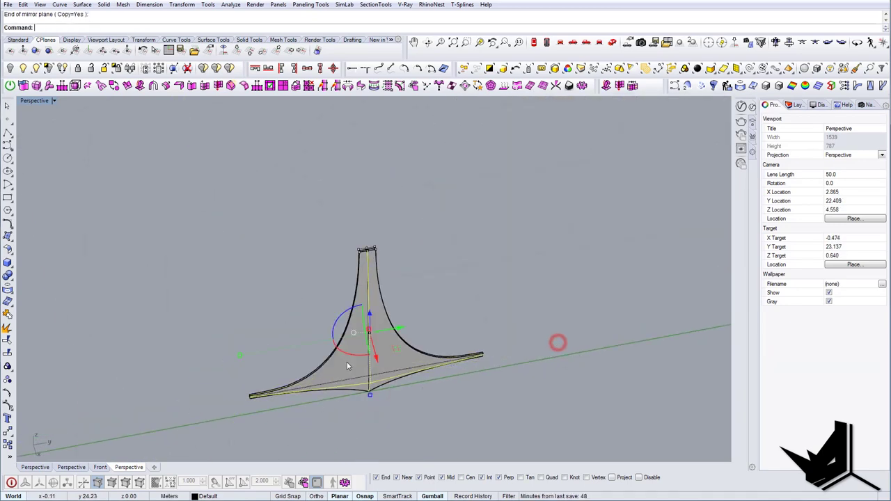
pyautogui.moveTo(348, 365); pyautogui.dragTo(411, 355, button='right')
pyautogui.scroll(6, 467, 332)
pyautogui.press('Escape')
# Step: Examine the concrete vase and palace photos and compare their folds with the column and its guide lines from both faces
pyautogui.moveTo(411, 356); pyautogui.dragTo(519, 358, button='right')
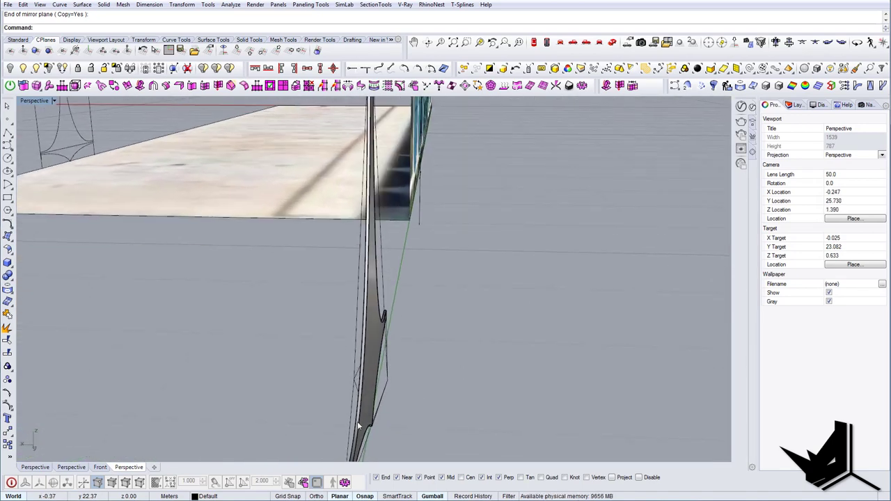
pyautogui.click(348, 500)
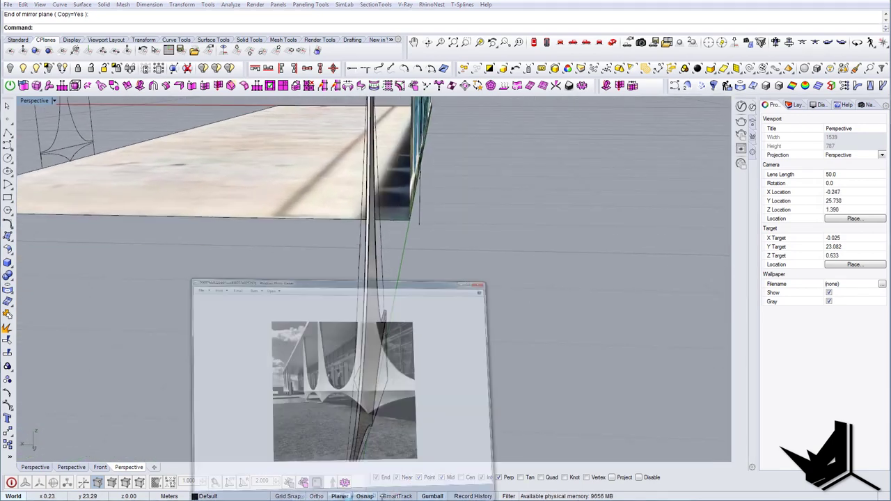
pyautogui.click(381, 442)
pyautogui.click(380, 441)
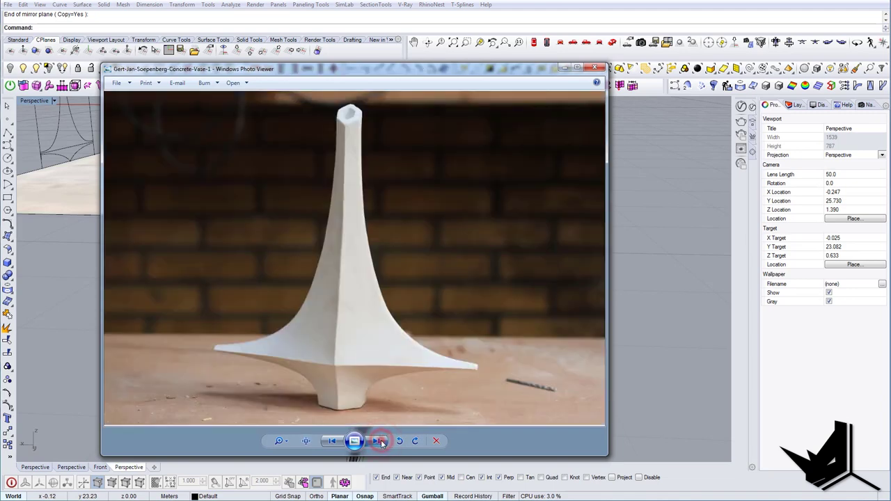
pyautogui.click(380, 441)
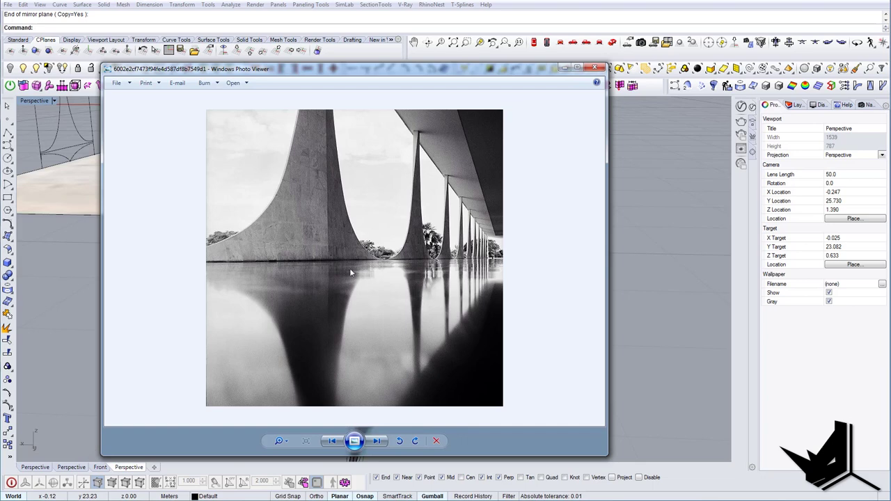
pyautogui.click(377, 441)
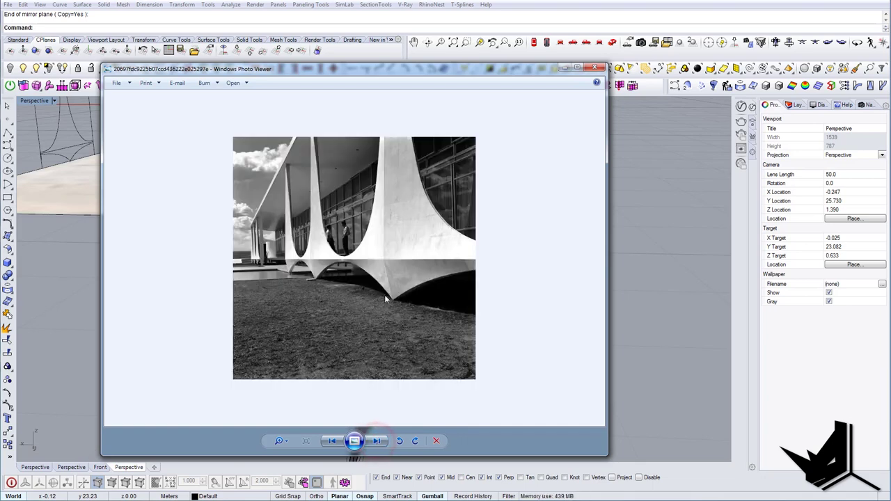
pyautogui.click(567, 69)
pyautogui.keyDown('shift'); pyautogui.moveTo(416, 240); pyautogui.dragTo(410, 284, button='right'); pyautogui.keyUp('shift')
pyautogui.moveTo(402, 306); pyautogui.dragTo(449, 337, button='right')
pyautogui.scroll(-8, 406, 330)
pyautogui.scroll(8, 444, 323)
pyautogui.keyDown('shift'); pyautogui.moveTo(449, 337); pyautogui.dragTo(500, 303, button='right'); pyautogui.keyUp('shift')
pyautogui.moveTo(499, 304); pyautogui.dragTo(492, 333, button='right')
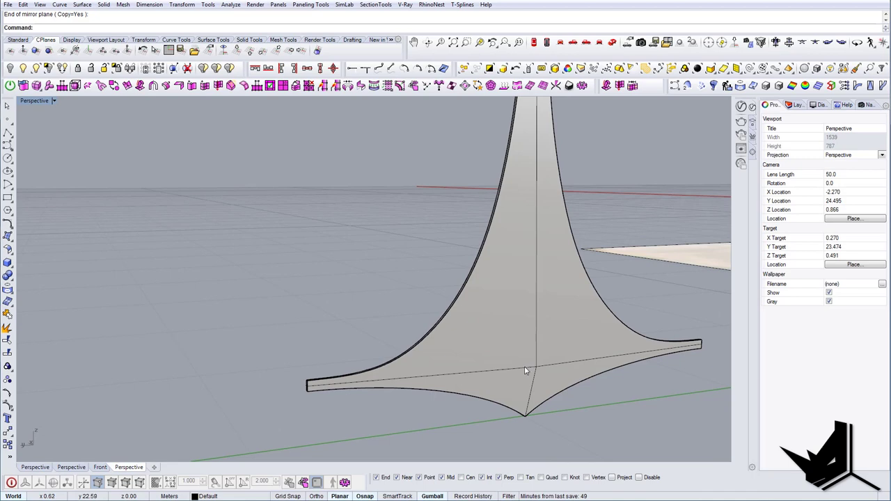
pyautogui.moveTo(525, 370); pyautogui.dragTo(427, 367, button='right')
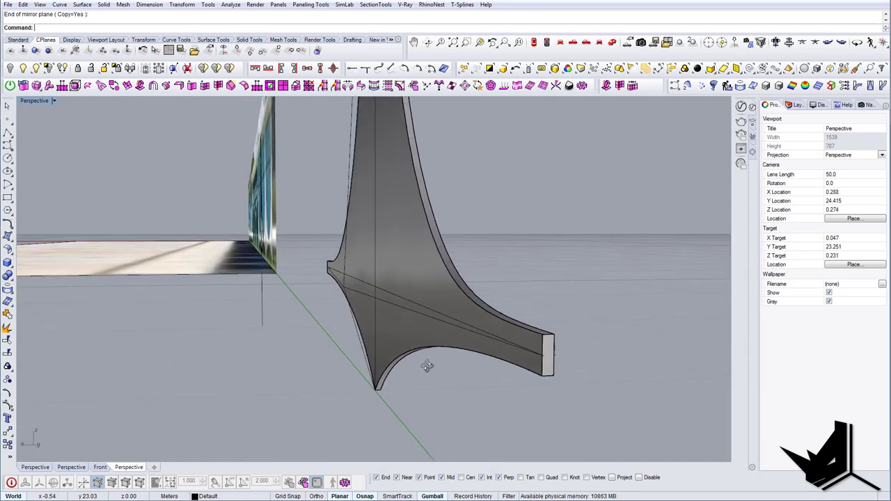
# Step: Duplicate the solid's curved lower edge along one arm as a separate curve with DupEdge
pyautogui.keyDown('shift'); pyautogui.click(281, 339); pyautogui.keyUp('shift')
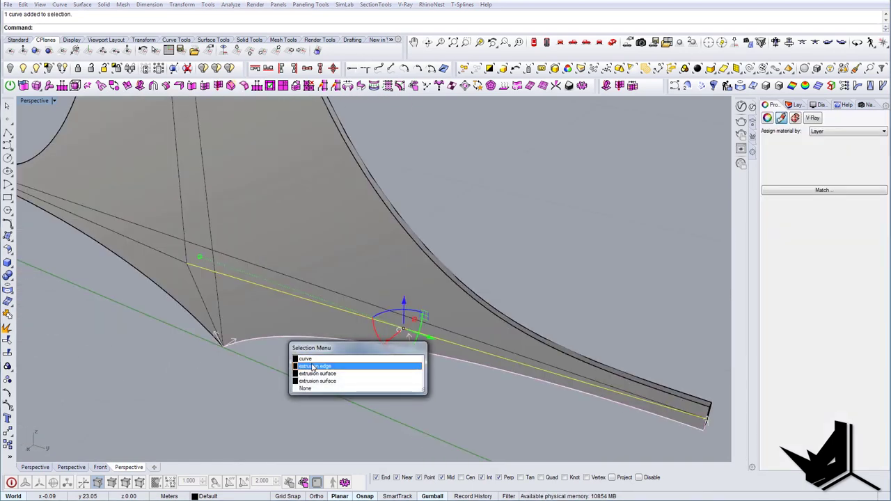
pyautogui.click(312, 366)
pyautogui.moveTo(312, 365); pyautogui.dragTo(318, 365, button='right')
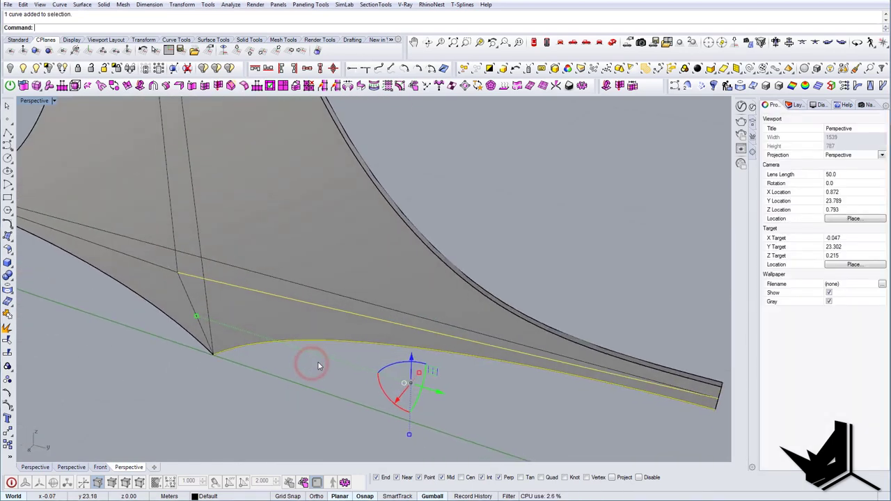
pyautogui.press('Return')
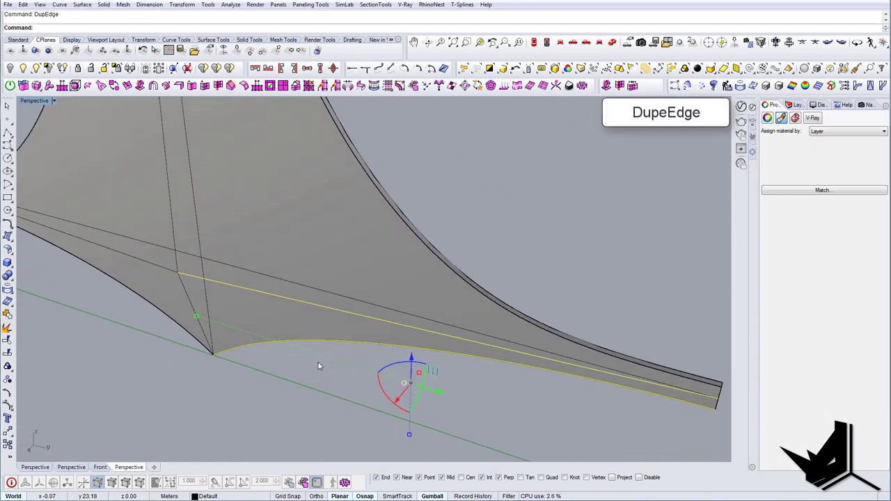
pyautogui.press('Escape')
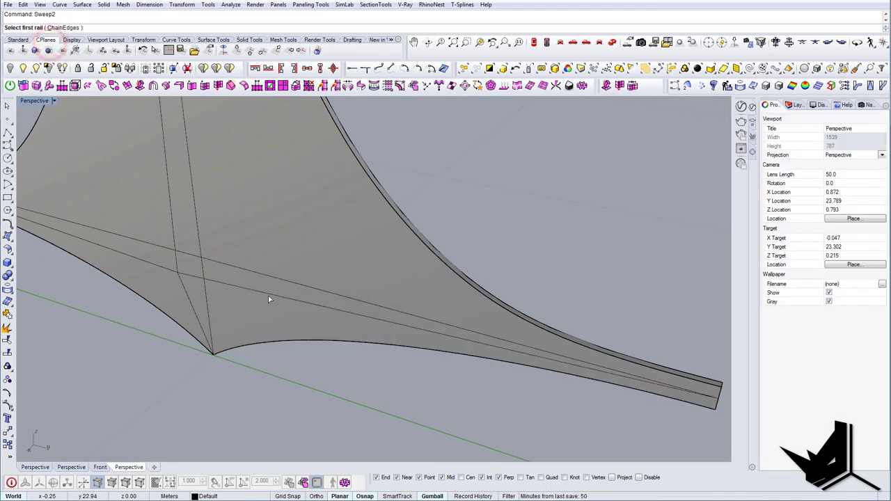
# Step: Sweep the arm's lower facet along two rails, the bent horizontal line and the duplicated edge, with the lines at both ends as cross sections
pyautogui.click(249, 289)
pyautogui.click(261, 344)
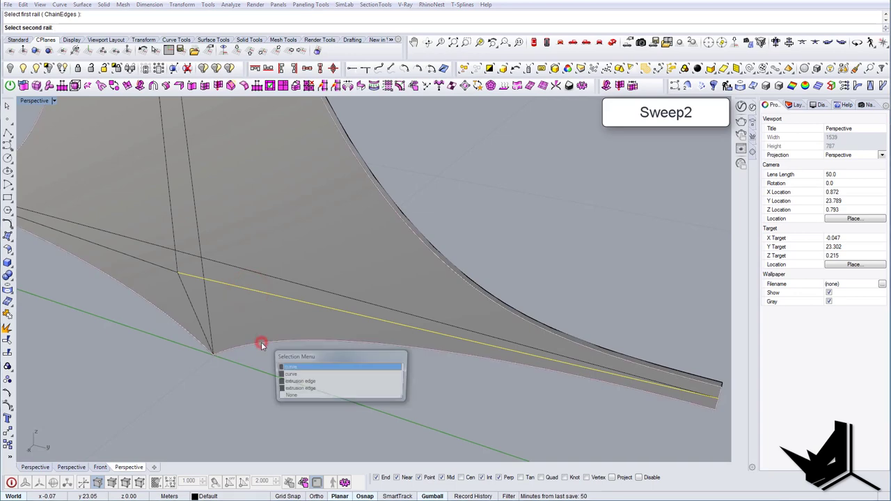
pyautogui.click(288, 375)
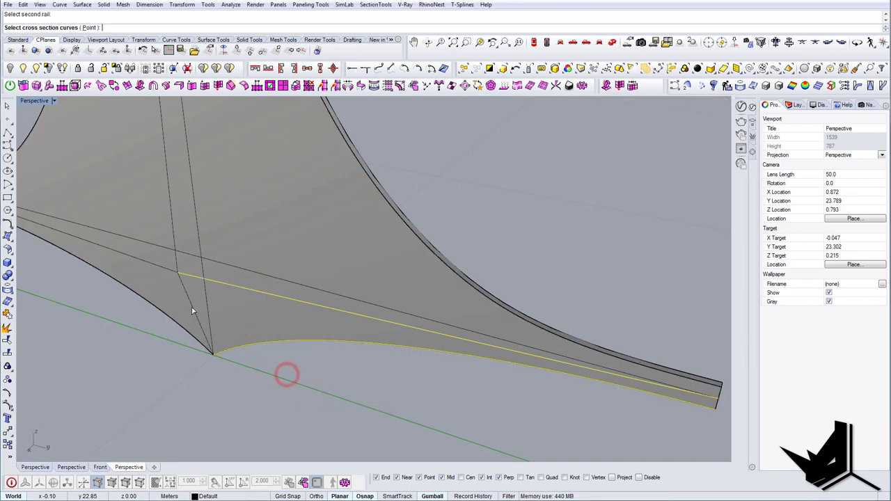
pyautogui.keyDown('shift'); pyautogui.moveTo(522, 373); pyautogui.dragTo(279, 340, button='right'); pyautogui.keyUp('shift')
pyautogui.scroll(5, 432, 372)
pyautogui.click(459, 395)
pyautogui.click(487, 421)
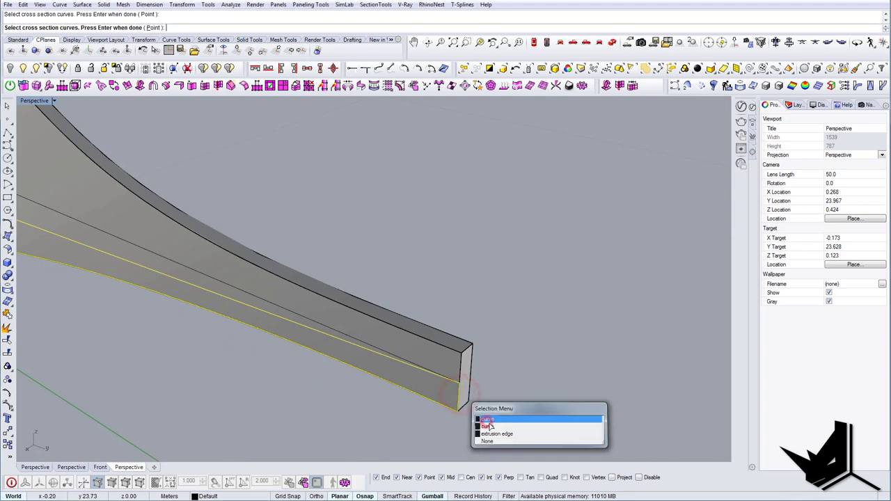
pyautogui.scroll(-10, 489, 391)
pyautogui.press('Return')
pyautogui.press('Return')
# Step: Mirror the swept lower facet to the column's other arm, about the centre fold line at the base
pyautogui.moveTo(444, 382); pyautogui.dragTo(483, 345, button='right')
pyautogui.scroll(-6, 380, 357)
pyautogui.click(403, 313)
pyautogui.write('mirror')
pyautogui.press('Return')
pyautogui.scroll(5, 423, 348)
pyautogui.click(406, 328)
pyautogui.click(426, 368)
pyautogui.press('Escape')
pyautogui.scroll(-3, 483, 345)
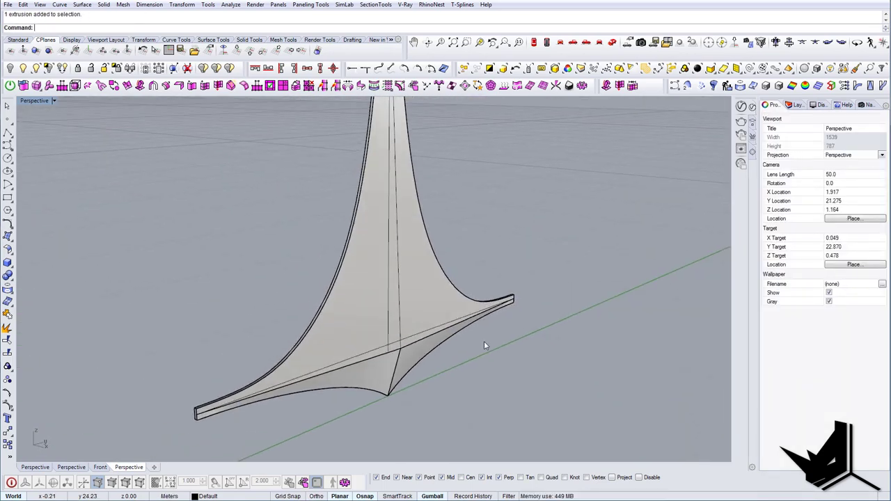
# Step: Check the vertical fold line, lower guide line, side curve and end edge that could bound one arm's upper facet
pyautogui.scroll(5, 424, 355)
pyautogui.click(351, 374)
pyautogui.press('Escape')
pyautogui.moveTo(407, 353); pyautogui.dragTo(458, 318, button='right')
pyautogui.click(456, 317)
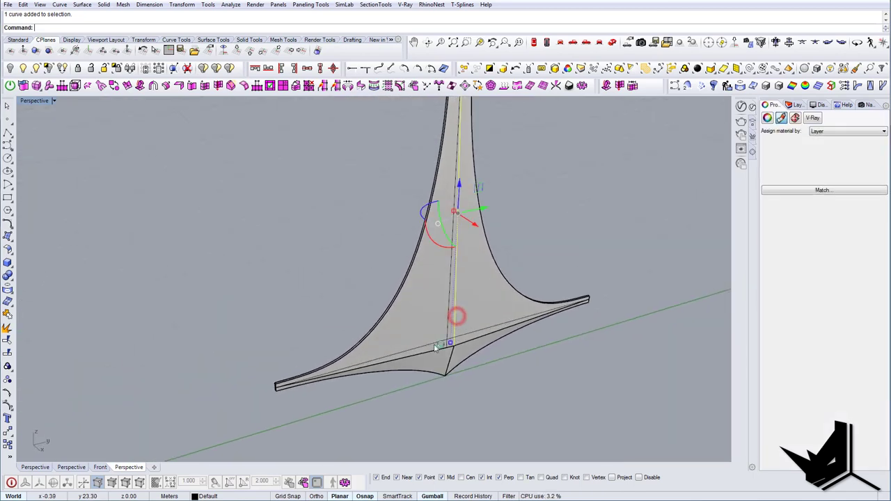
pyautogui.scroll(3, 437, 355)
pyautogui.click(460, 378)
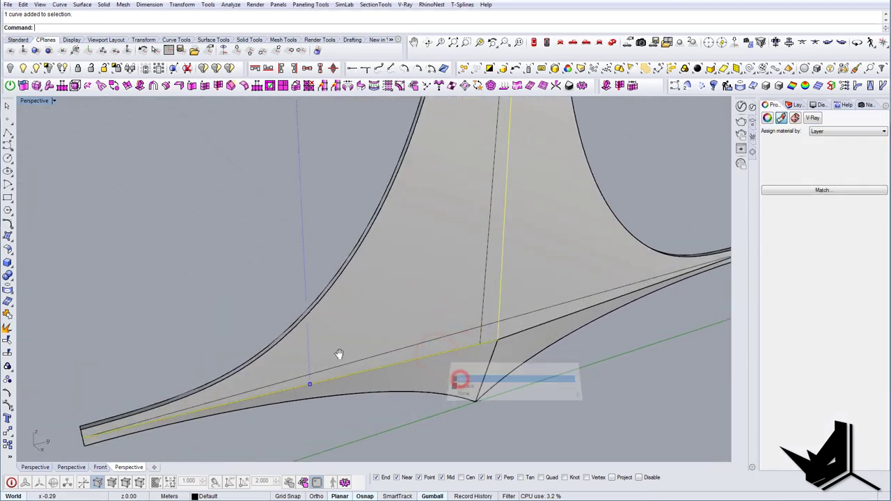
pyautogui.scroll(-4, 338, 354)
pyautogui.moveTo(338, 354); pyautogui.dragTo(474, 304, button='right')
pyautogui.click(505, 324)
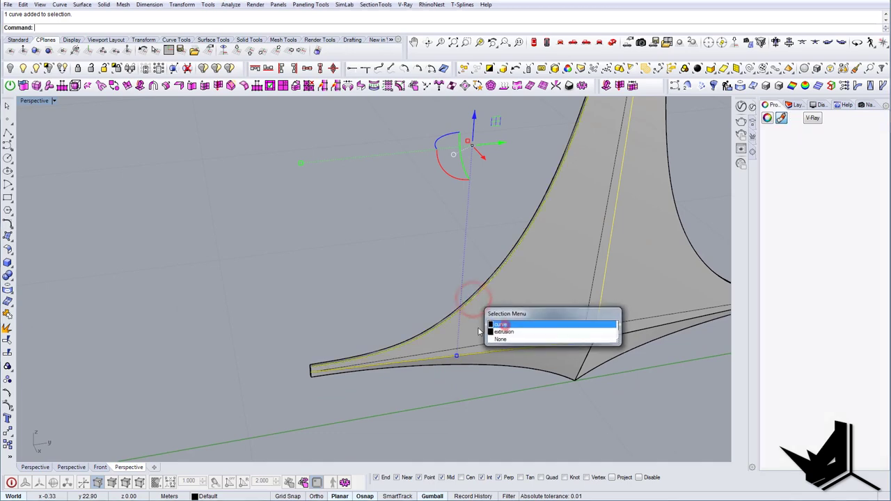
pyautogui.scroll(6, 318, 373)
pyautogui.click(324, 381)
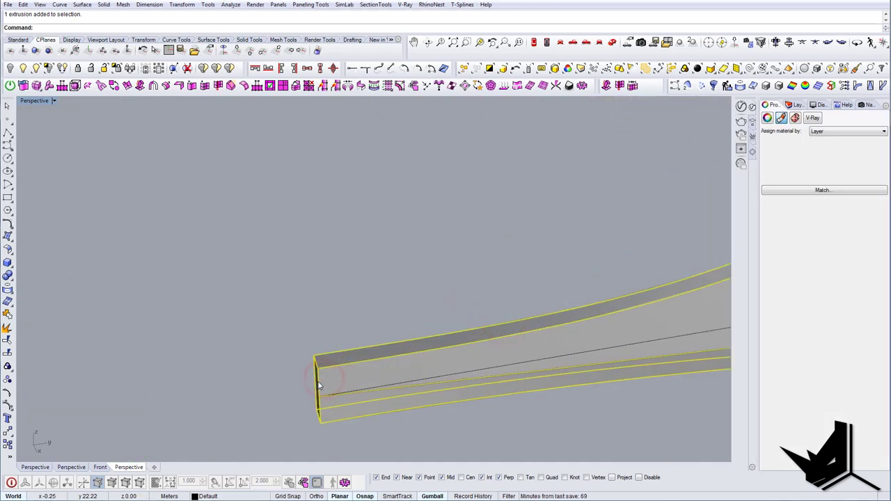
pyautogui.click(318, 382)
pyautogui.click(339, 421)
# Step: Hide the extruded column solid, keeping the guide curves and the swept lower facets displayed
pyautogui.scroll(-6, 325, 355)
pyautogui.moveTo(334, 352); pyautogui.dragTo(465, 321, button='right')
pyautogui.click(465, 321)
pyautogui.click(11, 69)
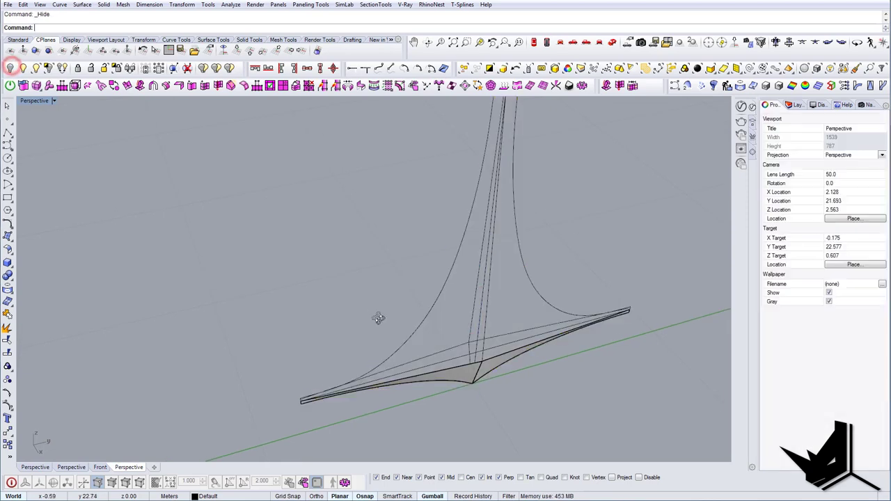
# Step: Trace the upper facet's boundary through the fold line, half of the top line, side curve, arm-end line and lower guide line
pyautogui.scroll(5, 469, 353)
pyautogui.moveTo(378, 318); pyautogui.dragTo(468, 361, button='right')
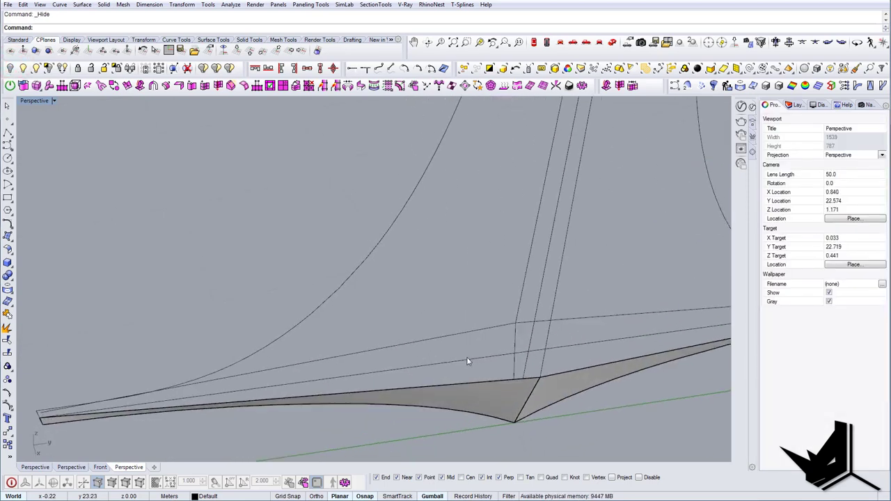
pyautogui.click(548, 334)
pyautogui.scroll(-6, 548, 334)
pyautogui.moveTo(549, 334); pyautogui.dragTo(582, 271, button='right')
pyautogui.keyDown('shift'); pyautogui.moveTo(609, 224); pyautogui.dragTo(583, 246, button='right'); pyautogui.keyUp('shift')
pyautogui.scroll(6, 583, 246)
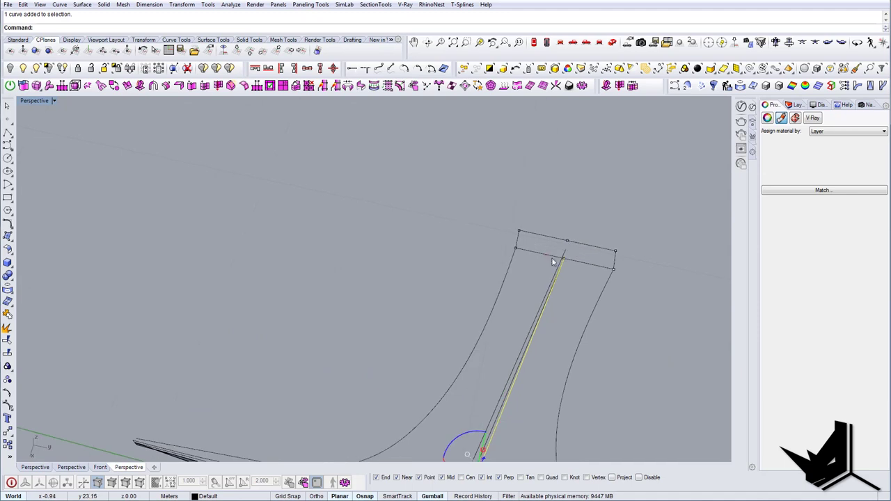
pyautogui.click(573, 281)
pyautogui.keyDown('shift'); pyautogui.click(511, 266); pyautogui.keyUp('shift')
pyautogui.scroll(-8, 511, 265)
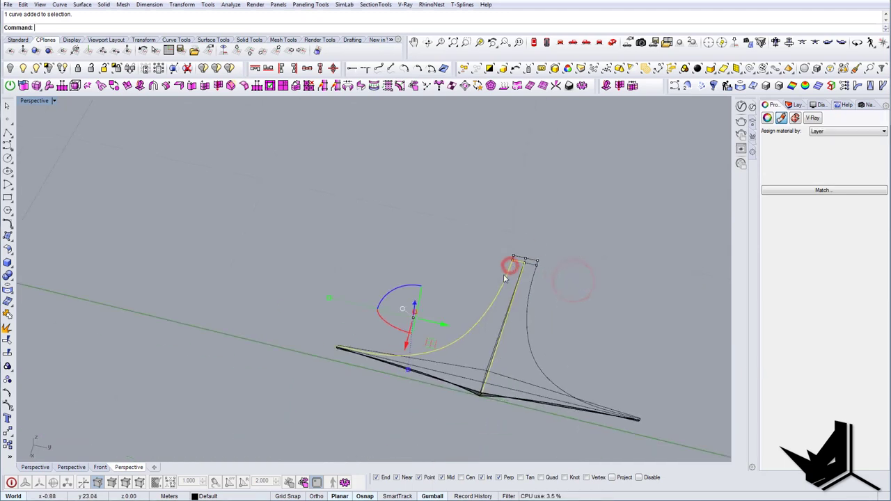
pyautogui.moveTo(503, 274); pyautogui.dragTo(597, 235, button='right')
pyautogui.scroll(6, 390, 307)
pyautogui.scroll(3, 375, 310)
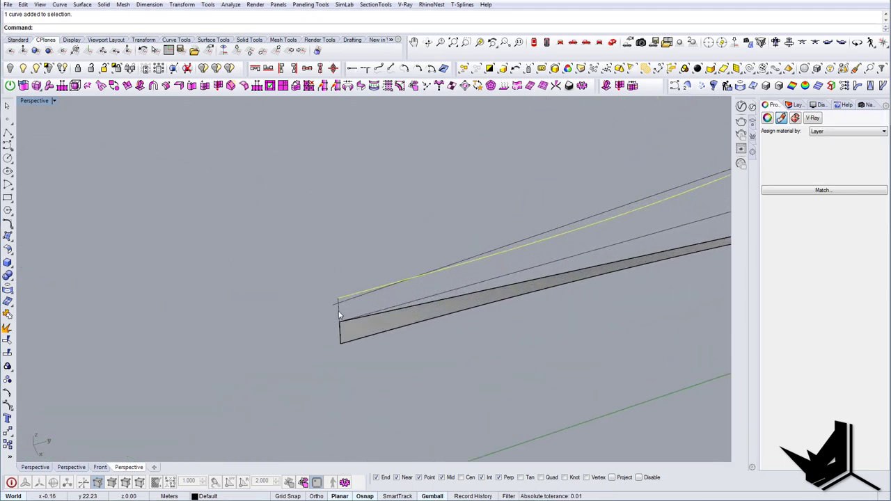
pyautogui.click(338, 311)
pyautogui.click(367, 337)
pyautogui.scroll(-4, 367, 338)
pyautogui.moveTo(585, 299); pyautogui.dragTo(491, 297, button='right')
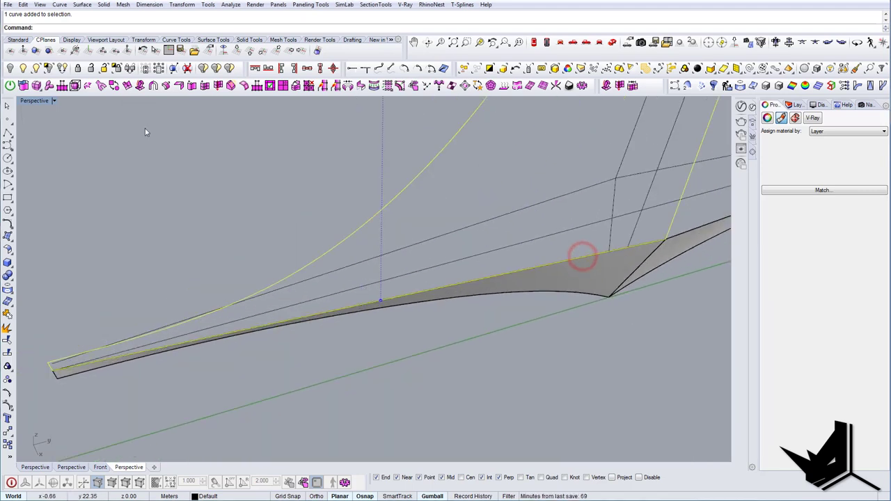
pyautogui.scroll(-5, 481, 307)
pyautogui.click(460, 298)
pyautogui.keyDown('shift'); pyautogui.moveTo(460, 298); pyautogui.dragTo(404, 319, button='right'); pyautogui.keyUp('shift')
pyautogui.press('Escape')
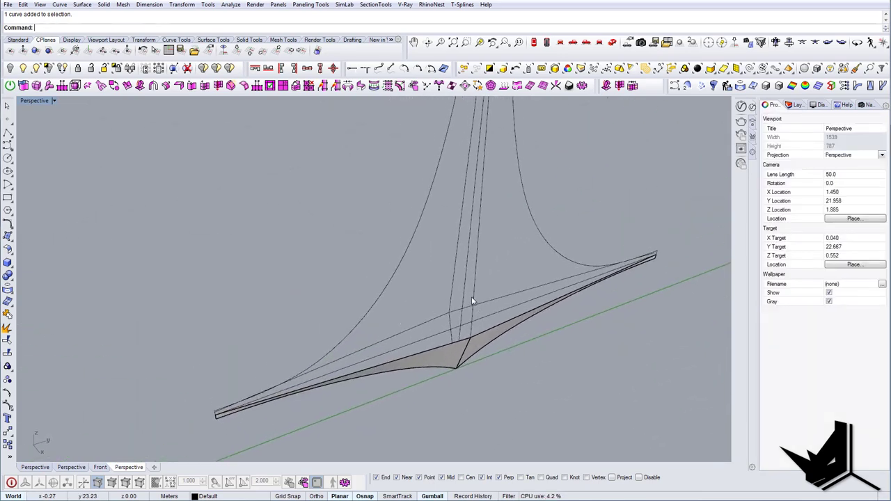
# Step: Join the front vertical fold line and the arm's lower guide line into one open curve
pyautogui.click(473, 295)
pyautogui.scroll(5, 473, 295)
pyautogui.keyDown('shift'); pyautogui.click(449, 344); pyautogui.keyUp('shift')
pyautogui.click(475, 367)
pyautogui.scroll(-7, 476, 367)
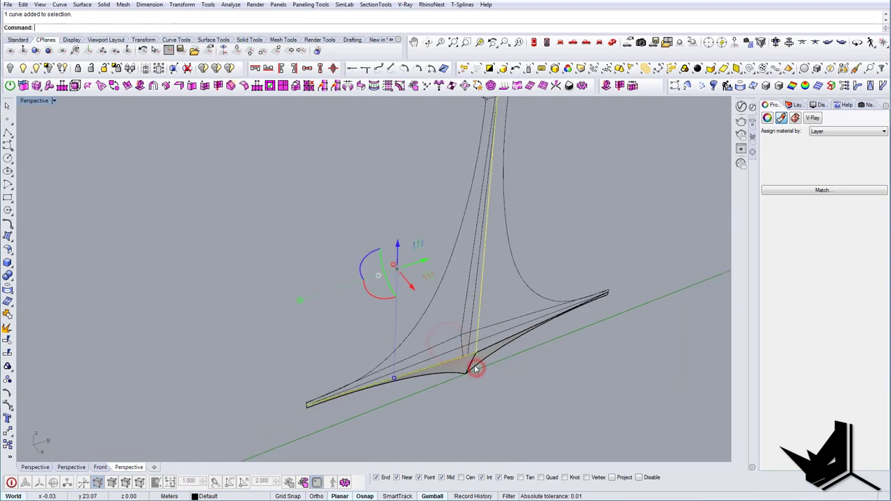
pyautogui.moveTo(475, 369); pyautogui.dragTo(432, 356, button='right')
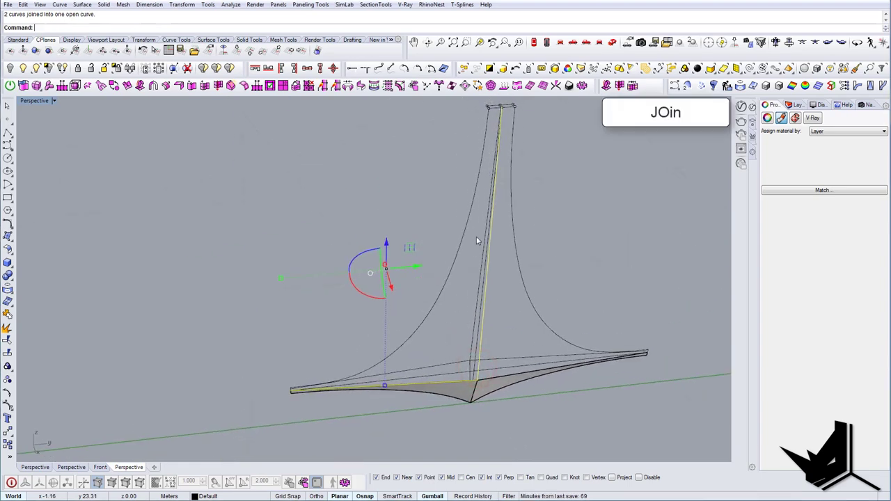
pyautogui.moveTo(476, 236); pyautogui.dragTo(493, 257, button='right')
pyautogui.press('Escape')
# Step: Sweep the upper facet with Sweep2 along the side curve and joined fold line, using the arm-end and top lines as cross sections
pyautogui.write('Sweep2')
pyautogui.press('Return')
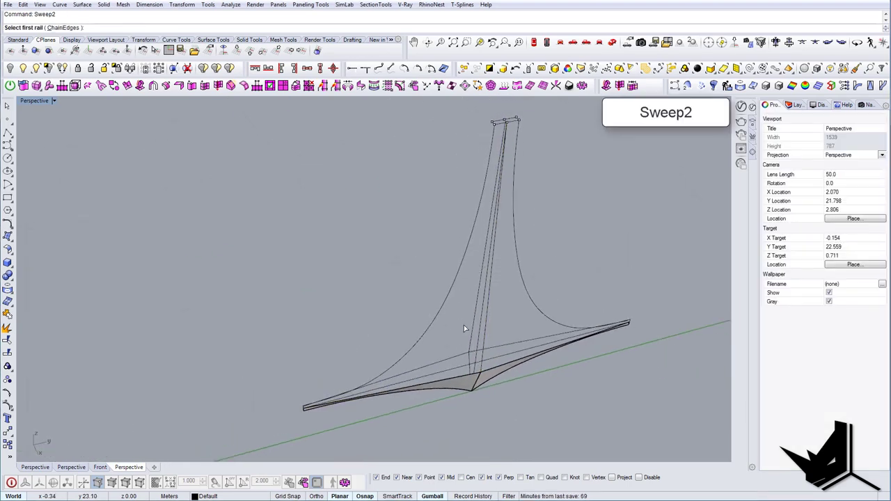
pyautogui.scroll(3, 473, 382)
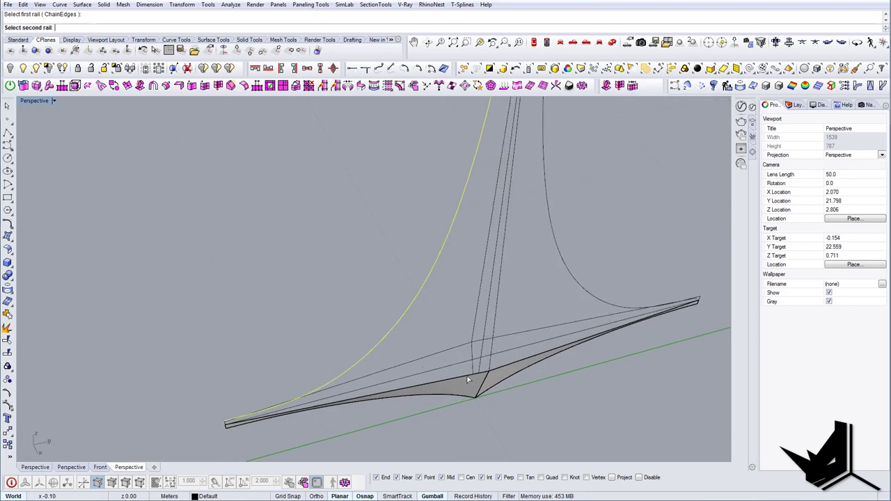
pyautogui.click(495, 401)
pyautogui.scroll(5, 255, 423)
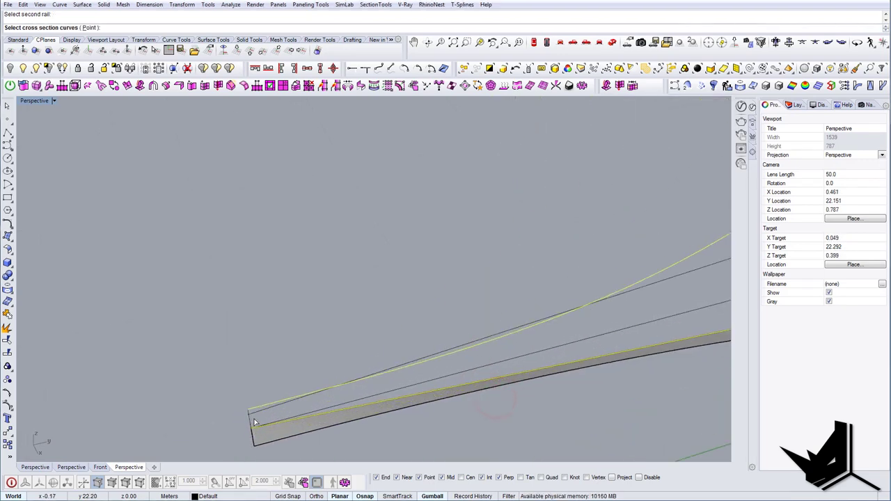
pyautogui.click(274, 441)
pyautogui.scroll(-10, 274, 437)
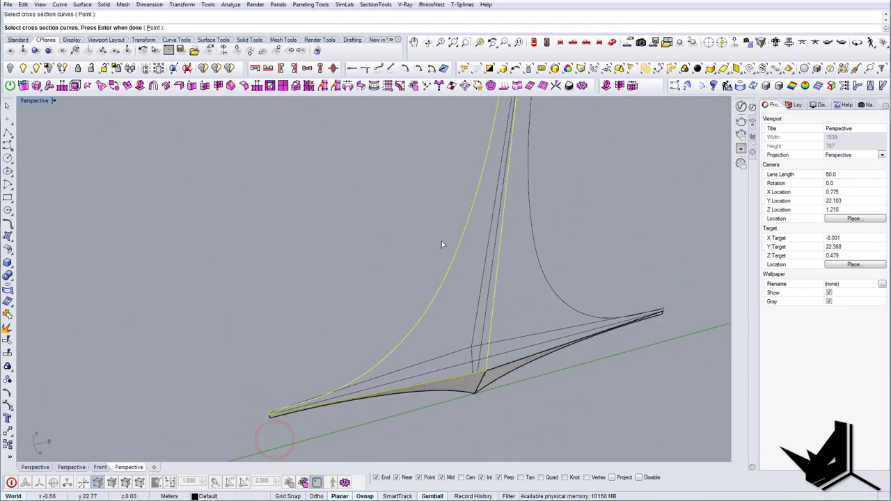
pyautogui.keyDown('shift'); pyautogui.moveTo(480, 109); pyautogui.dragTo(468, 244, button='right'); pyautogui.keyUp('shift')
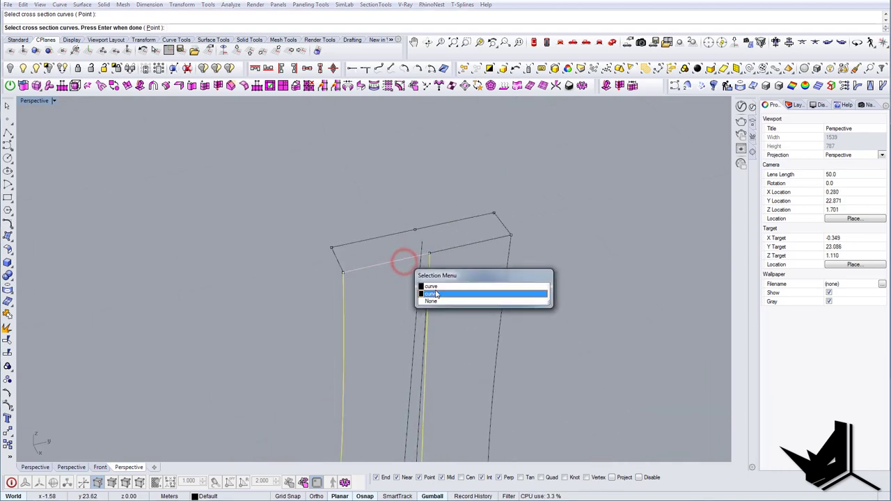
pyautogui.click(433, 288)
pyautogui.rightClick(433, 289)
pyautogui.rightClick(434, 289)
# Step: Mirror the swept upper facet to the column's other half, about the midpoints of the top outline's front and back lines
pyautogui.scroll(-12, 433, 288)
pyautogui.moveTo(395, 300); pyautogui.dragTo(384, 299, button='right')
pyautogui.scroll(5, 412, 309)
pyautogui.click(413, 310)
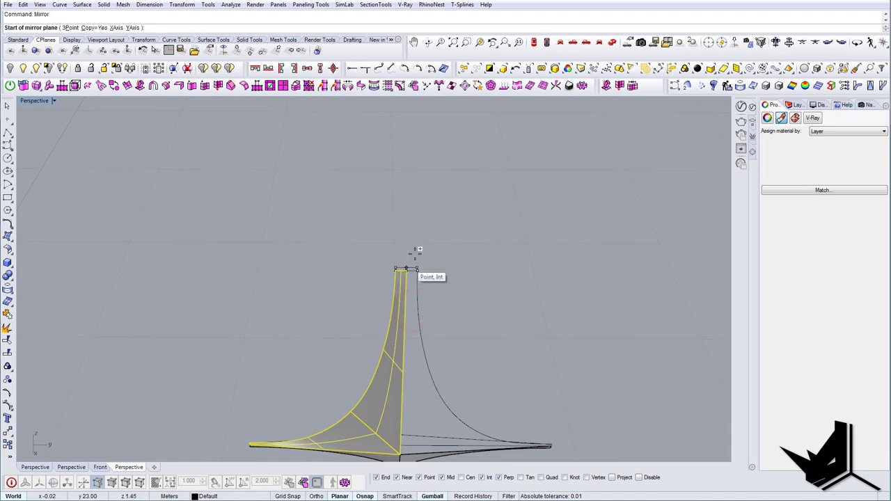
pyautogui.scroll(5, 414, 253)
pyautogui.click(369, 353)
pyautogui.click(368, 328)
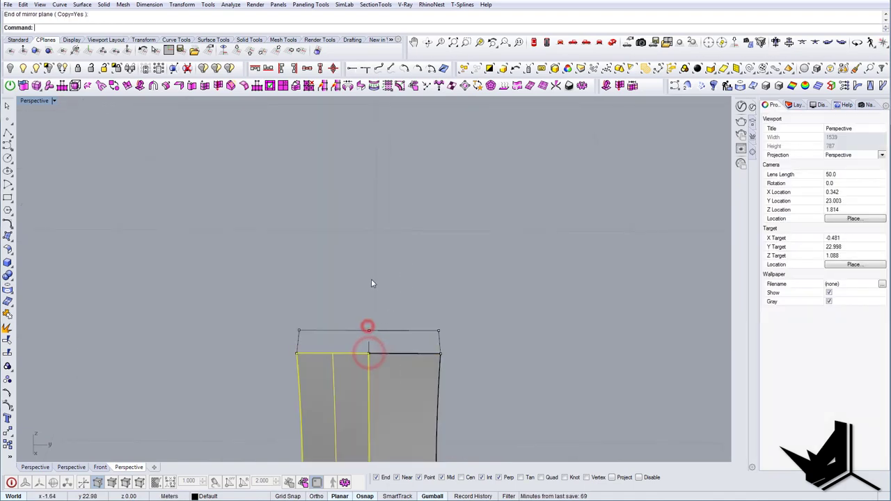
pyautogui.press('Escape')
# Step: Show the hidden column solid and mirror the upper and lower facets to its opposite face, about the middle of its thickness
pyautogui.scroll(-9, 372, 279)
pyautogui.moveTo(440, 352); pyautogui.dragTo(392, 318, button='right')
pyautogui.scroll(-4, 449, 346)
pyautogui.scroll(5, 373, 332)
pyautogui.click(383, 333)
pyautogui.press('Escape')
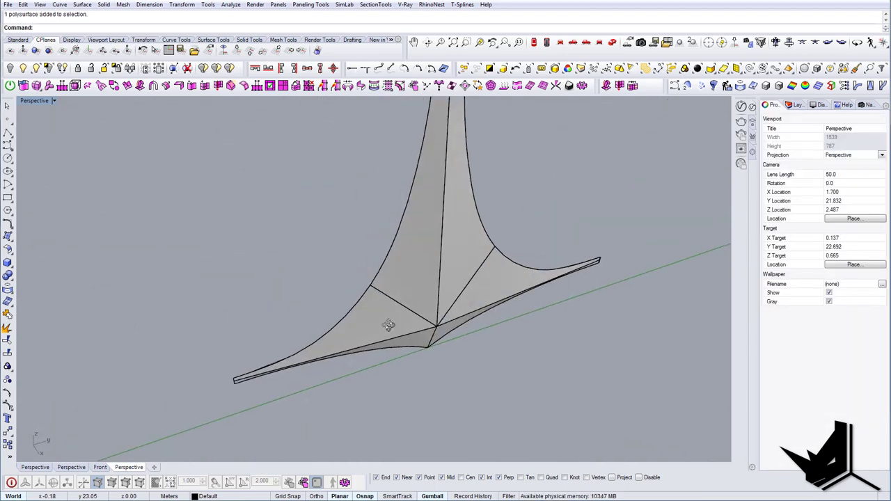
pyautogui.click(401, 322)
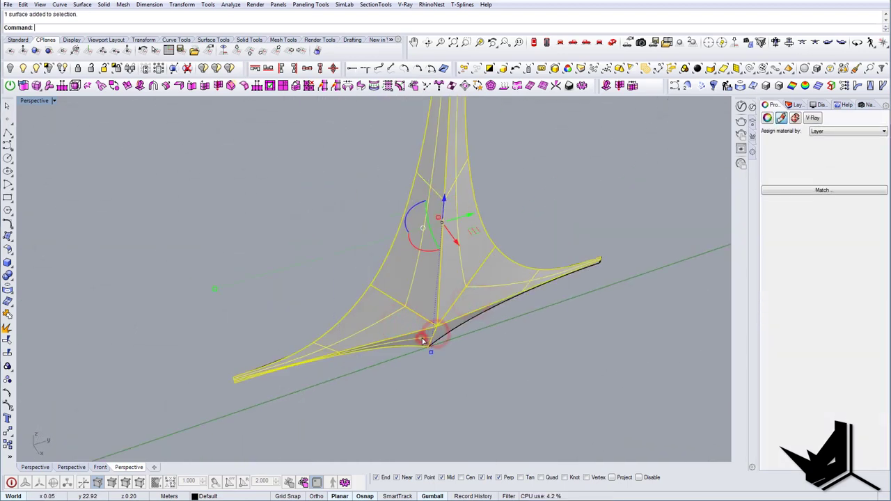
pyautogui.scroll(2, 451, 330)
pyautogui.scroll(-6, 488, 333)
pyautogui.scroll(6, 381, 368)
pyautogui.moveTo(497, 334); pyautogui.dragTo(395, 348, button='right')
pyautogui.click(36, 67)
pyautogui.click(372, 350)
pyautogui.rightClick(373, 350)
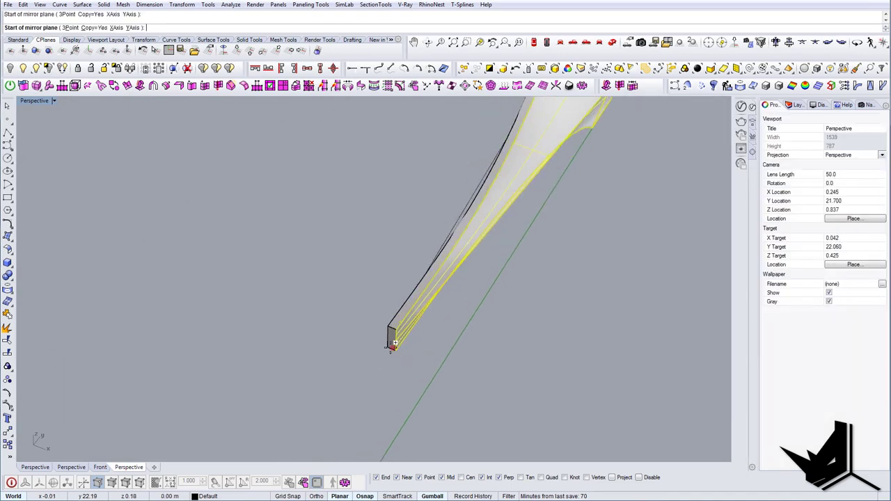
pyautogui.click(393, 344)
pyautogui.keyDown('shift'); pyautogui.click(374, 379); pyautogui.keyUp('shift')
# Step: Inspect the mirrored facets from behind and compare the column's folds with the concrete vase and palace photos
pyautogui.scroll(-4, 374, 379)
pyautogui.moveTo(376, 379); pyautogui.dragTo(647, 286, button='right')
pyautogui.scroll(-6, 478, 371)
pyautogui.moveTo(334, 312); pyautogui.dragTo(354, 320, button='right')
pyautogui.moveTo(397, 254); pyautogui.dragTo(302, 457, button='right')
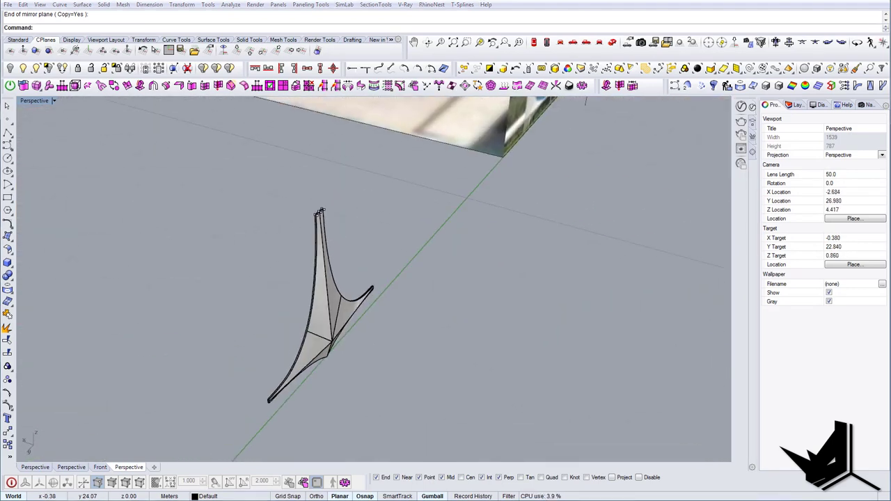
pyautogui.click(410, 498)
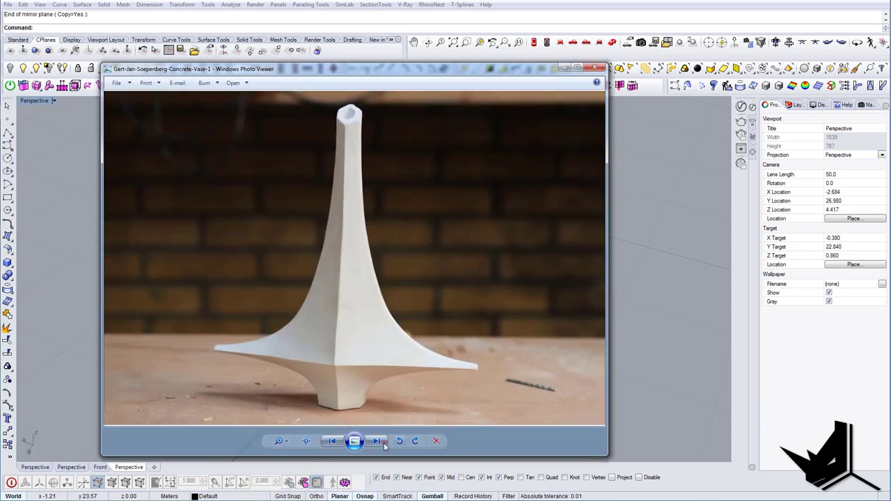
pyautogui.click(376, 440)
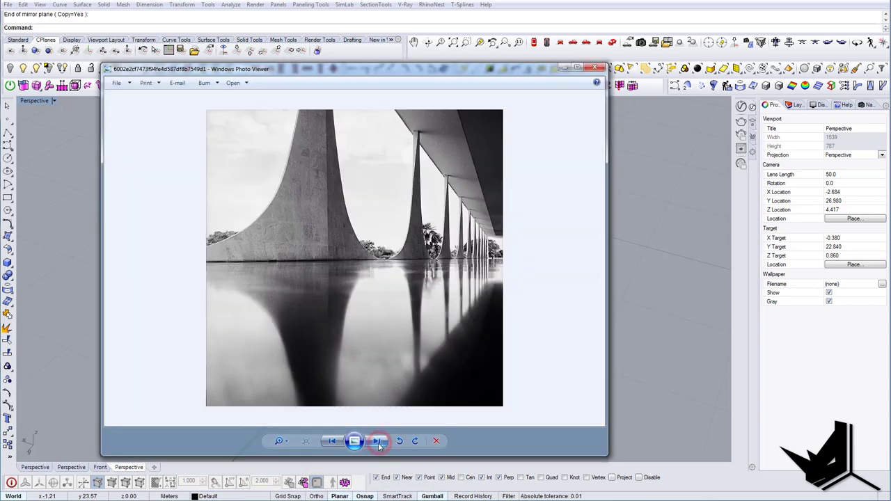
pyautogui.click(377, 440)
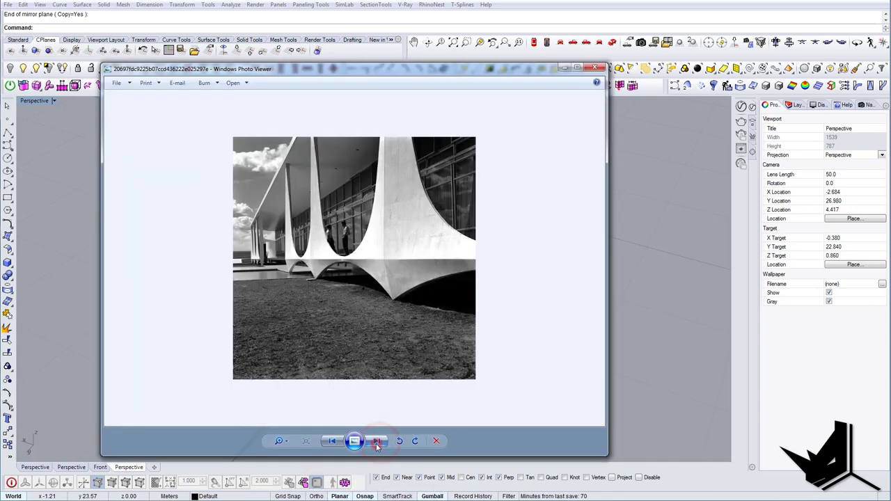
pyautogui.click(567, 68)
# Step: Delete the leftover construction curves and points at the top of the column
pyautogui.keyDown('shift'); pyautogui.moveTo(492, 245); pyautogui.dragTo(491, 267, button='right'); pyautogui.keyUp('shift')
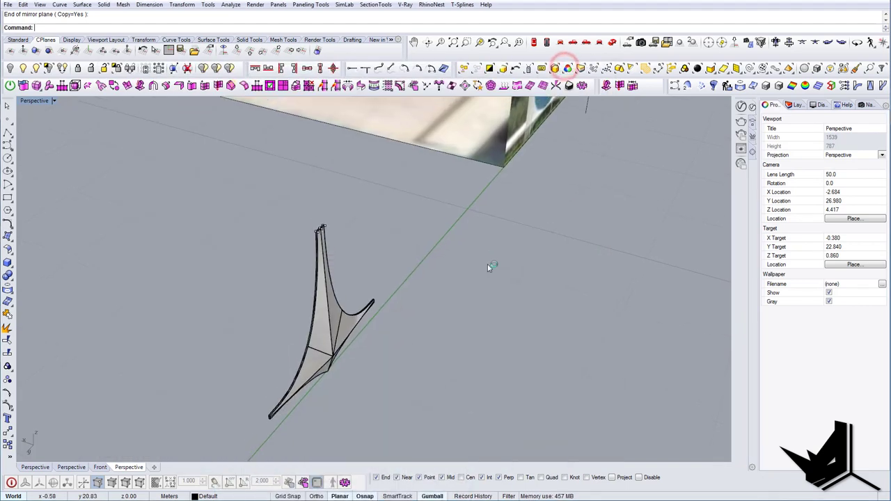
pyautogui.moveTo(358, 322); pyautogui.dragTo(379, 311, button='right')
pyautogui.moveTo(278, 188); pyautogui.dragTo(355, 259)
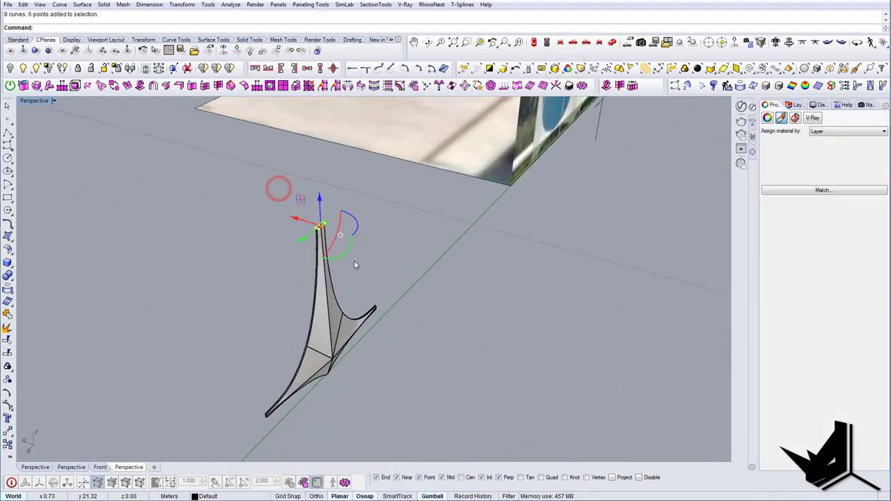
pyautogui.moveTo(356, 265); pyautogui.dragTo(248, 217, button='right')
pyautogui.press('Delete')
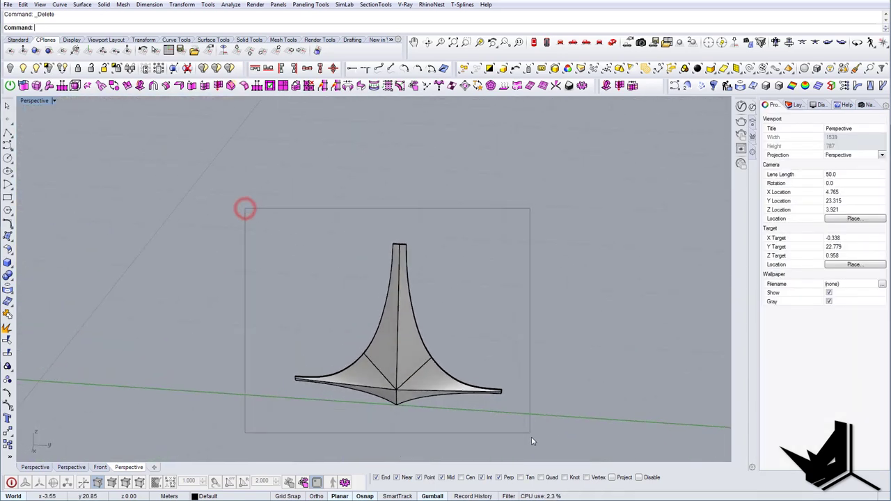
# Step: Group all the column's solids, facets and curves into one object
pyautogui.moveTo(531, 437); pyautogui.dragTo(531, 438)
pyautogui.write('group')
pyautogui.press('Return')
pyautogui.press('Escape')
# Step: Switch to the left view and move the grouped column along the façade photo, beside the traced column outline
pyautogui.scroll(-10, 345, 299)
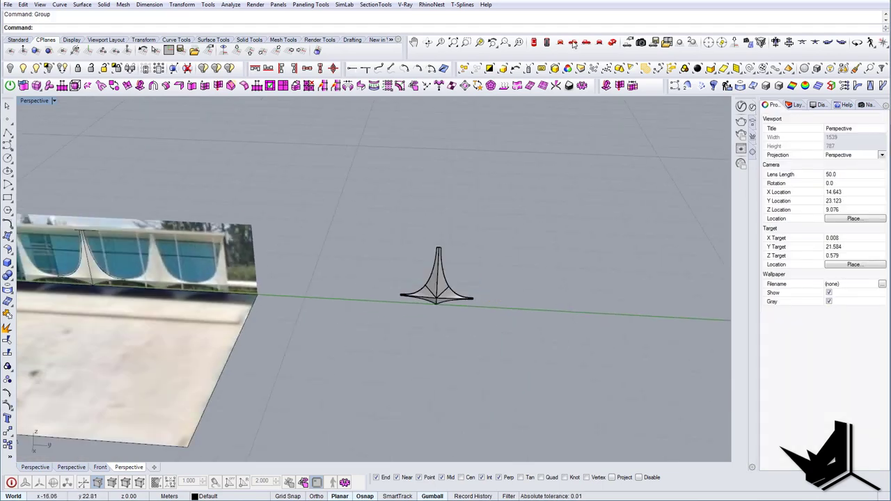
pyautogui.click(549, 44)
pyautogui.click(561, 45)
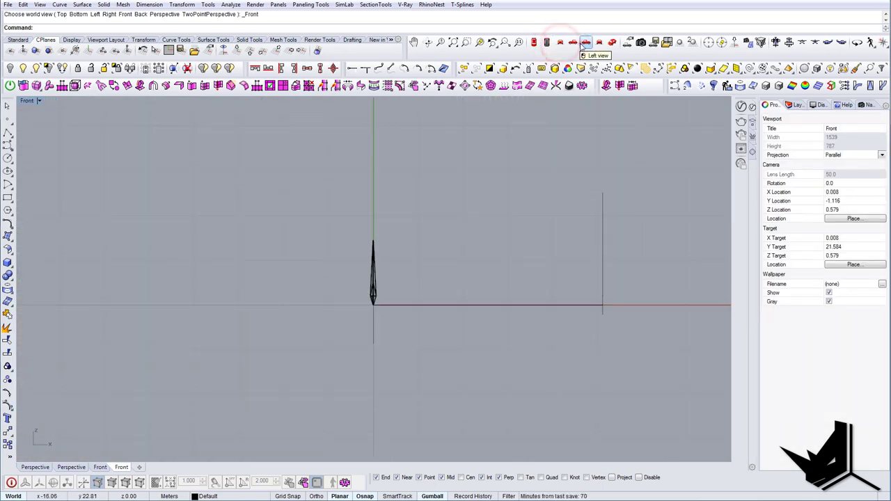
pyautogui.click(583, 43)
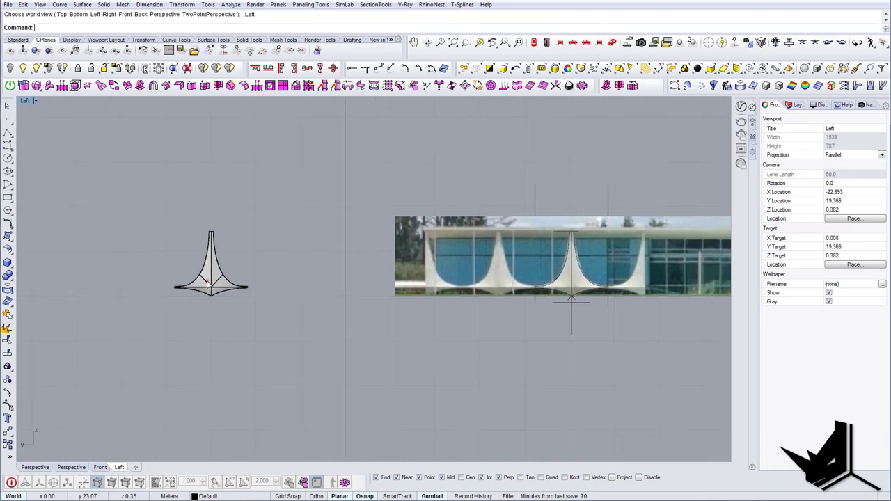
pyautogui.click(208, 281)
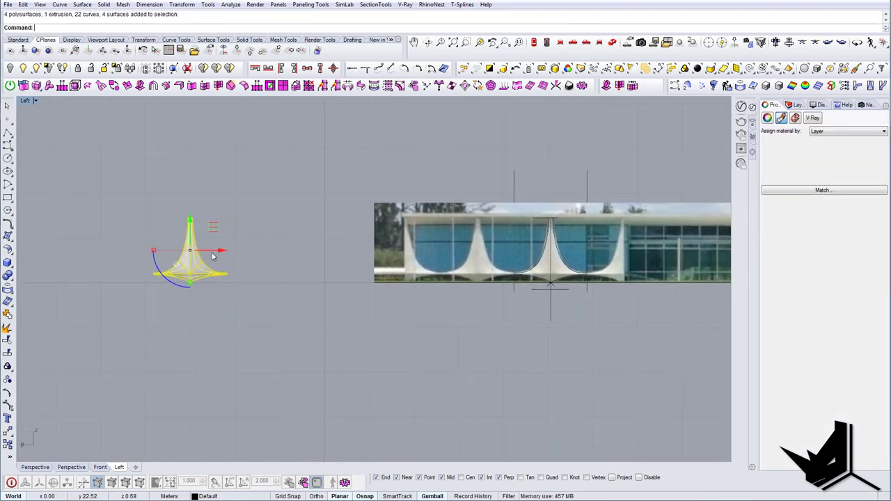
pyautogui.moveTo(219, 256); pyautogui.dragTo(441, 258)
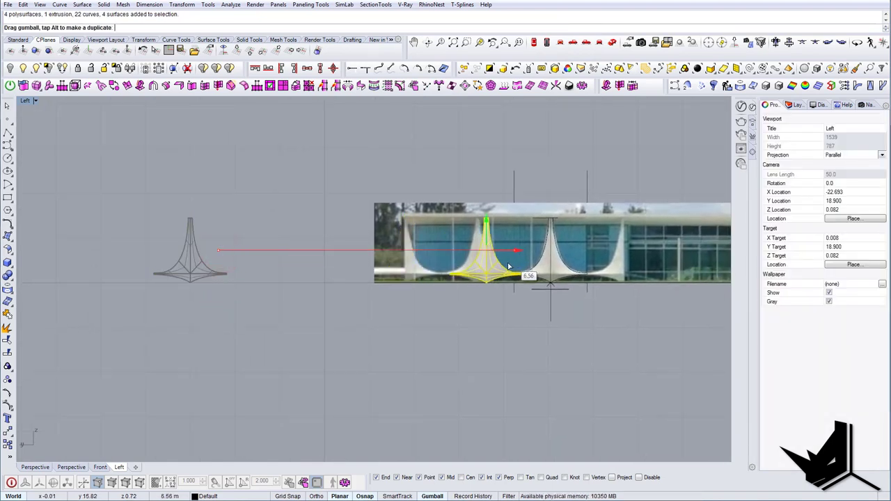
pyautogui.moveTo(506, 266); pyautogui.dragTo(507, 267)
pyautogui.moveTo(505, 275); pyautogui.dragTo(464, 285, button='right')
# Step: Move the column precisely along the façade so its inner end tip meets the end of the traced outline
pyautogui.scroll(10, 470, 278)
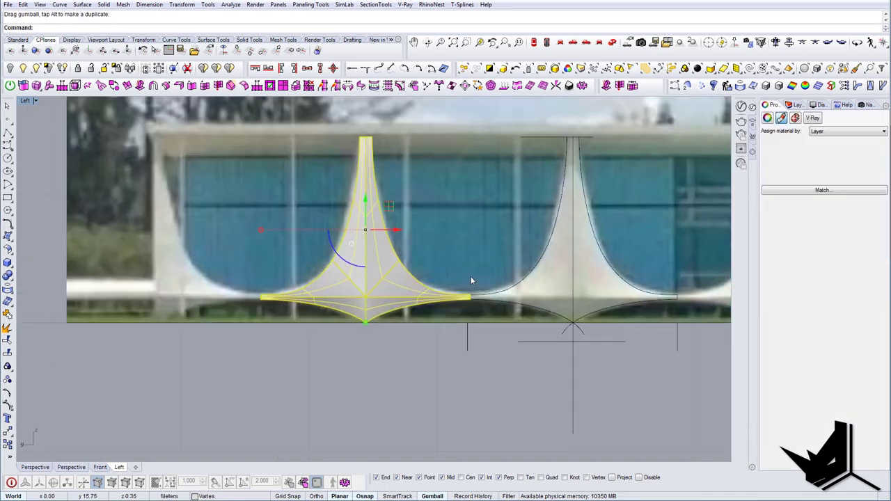
pyautogui.scroll(-3, 389, 325)
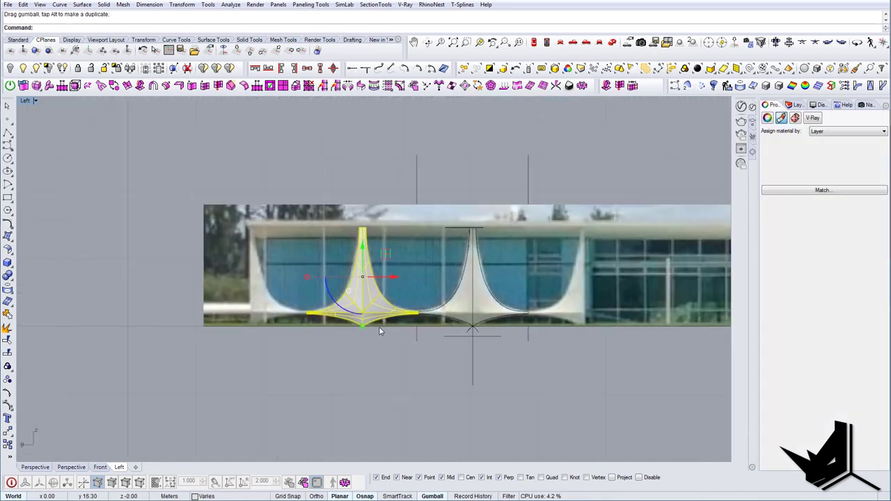
pyautogui.scroll(5, 302, 323)
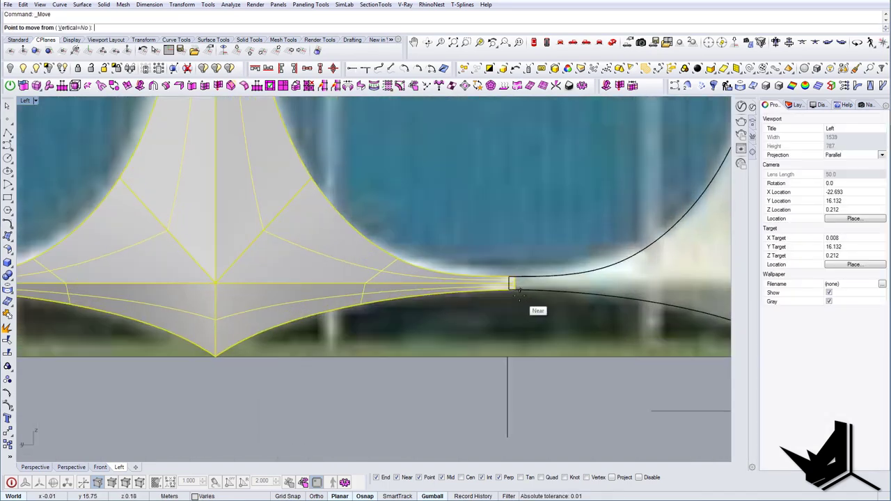
pyautogui.click(518, 293)
pyautogui.scroll(-5, 537, 313)
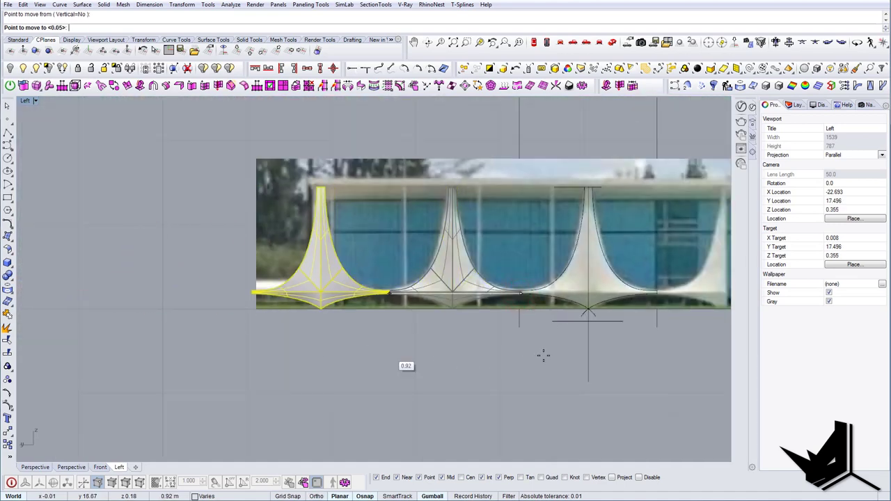
pyautogui.click(519, 330)
pyautogui.moveTo(516, 349); pyautogui.dragTo(475, 361, button='right')
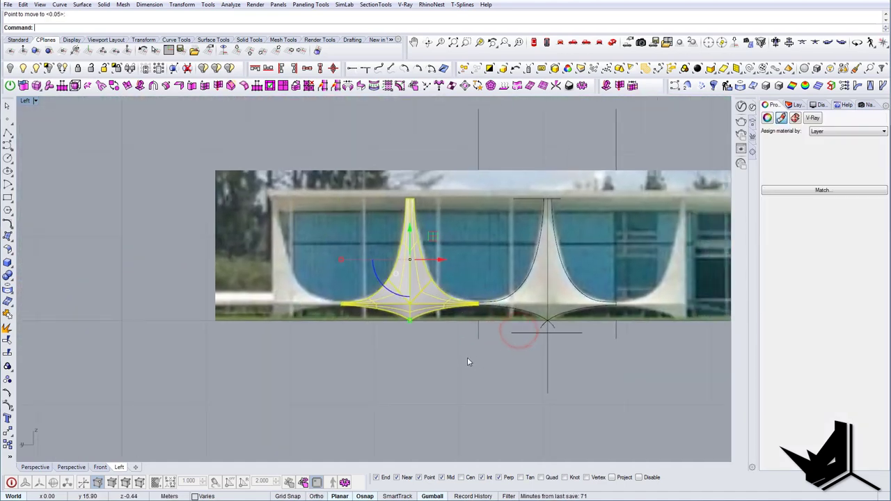
# Step: Mirror a copy of the column about a vertical line through its inner end tip, onto the traced column
pyautogui.write('mi')
pyautogui.press('Return')
pyautogui.scroll(4, 482, 340)
pyautogui.click(478, 338)
pyautogui.keyDown('shift'); pyautogui.click(475, 387); pyautogui.keyUp('shift')
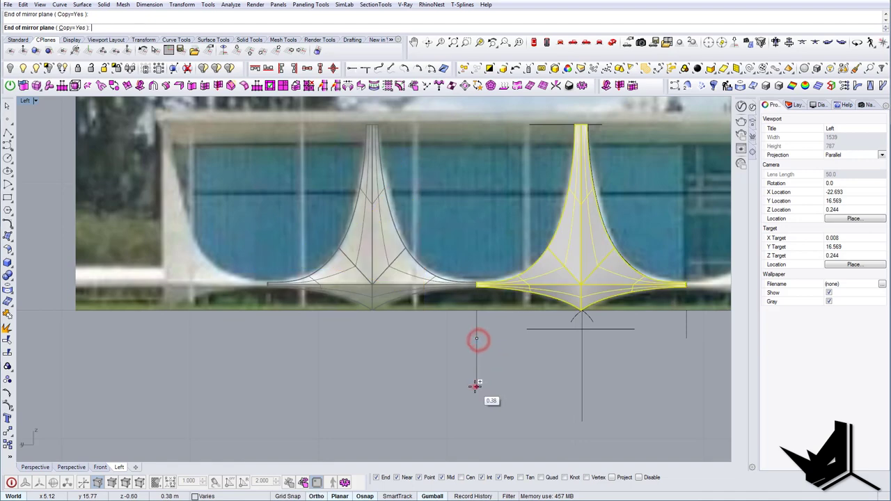
pyautogui.scroll(-8, 476, 386)
pyautogui.moveTo(474, 387); pyautogui.dragTo(355, 373, button='right')
pyautogui.scroll(-2, 355, 373)
pyautogui.press('Escape')
# Step: Copy both columns about 9.8 m along the façade onto the colonnade with the palm trees
pyautogui.click(383, 329)
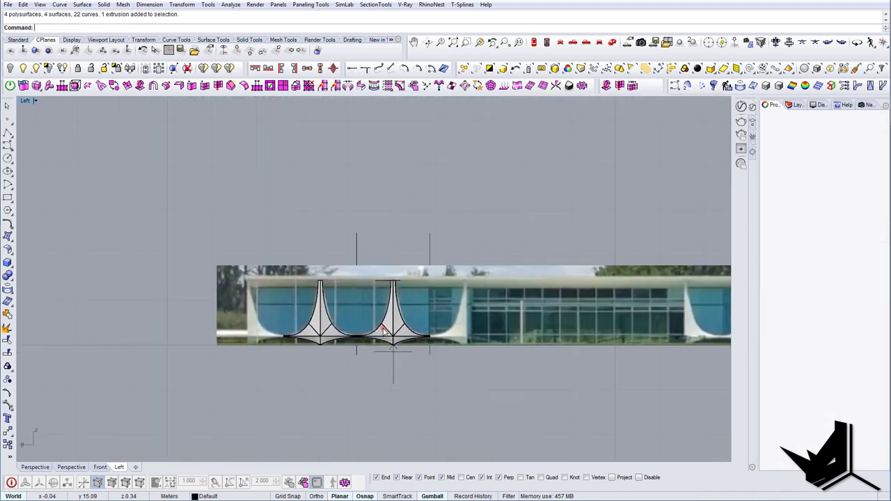
pyautogui.moveTo(354, 342); pyautogui.dragTo(217, 336, button='right')
pyautogui.scroll(-4, 217, 336)
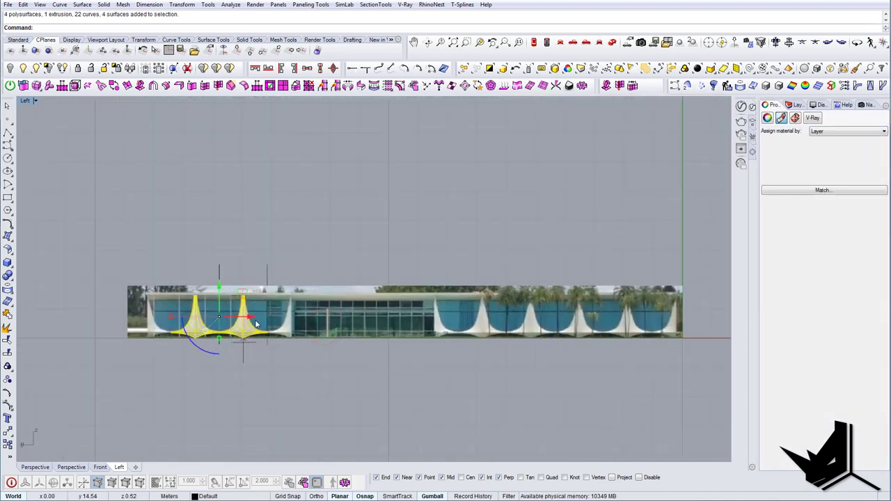
pyautogui.keyDown('alt'); pyautogui.moveTo(421, 325); pyautogui.dragTo(540, 323); pyautogui.keyUp('alt')
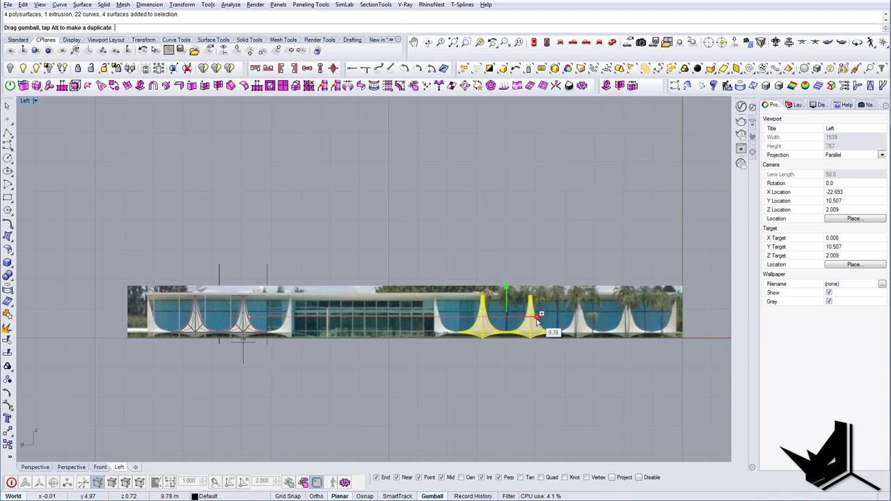
pyautogui.keyDown('ctrl'); pyautogui.keyDown('shift'); pyautogui.moveTo(551, 363); pyautogui.dragTo(516, 351, button='right'); pyautogui.keyUp('shift'); pyautogui.keyUp('ctrl')
pyautogui.scroll(4, 519, 345)
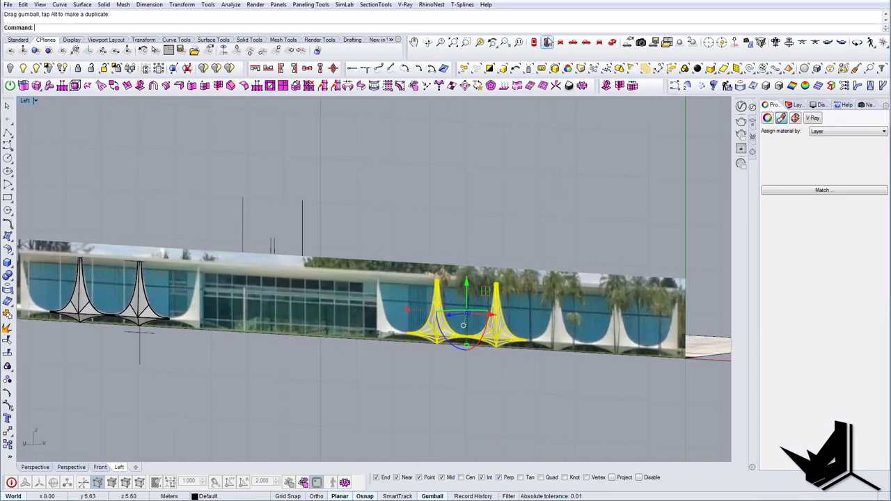
# Step: In the right view, mirror the copied pair about a vertical line through the end tip nearest the photo's palm-tree end
pyautogui.click(570, 43)
pyautogui.moveTo(367, 325); pyautogui.dragTo(375, 329, button='right')
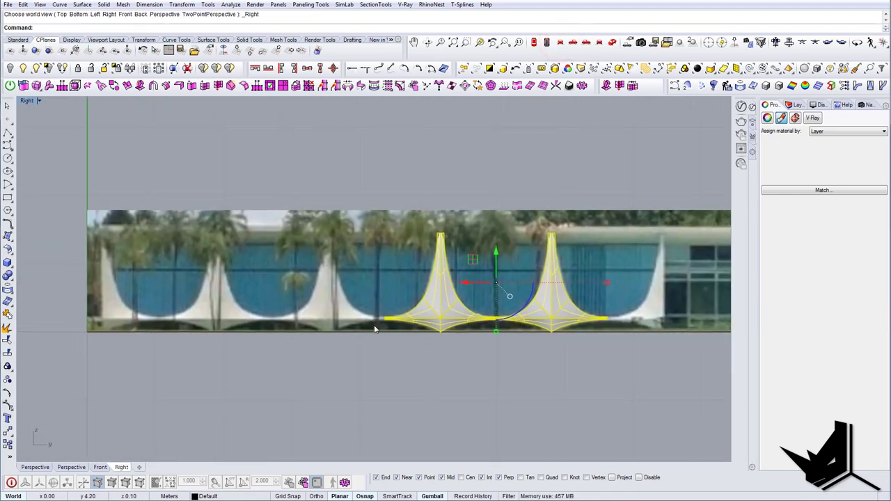
pyautogui.click(385, 321)
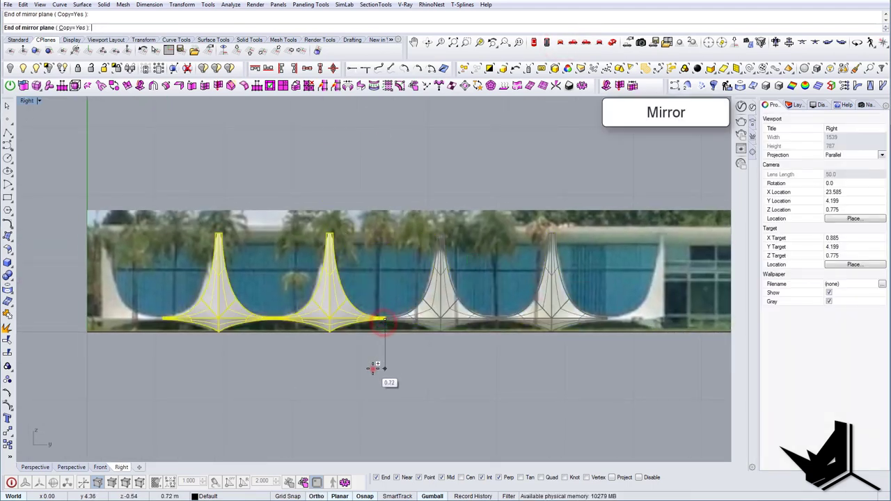
pyautogui.click(373, 369)
pyautogui.moveTo(299, 365); pyautogui.dragTo(376, 372, button='right')
pyautogui.scroll(-4, 376, 372)
pyautogui.scroll(6, 401, 337)
# Step: Select all four columns of the palm-tree colonnade and shift them slightly along the façade to match the photo
pyautogui.click(285, 320)
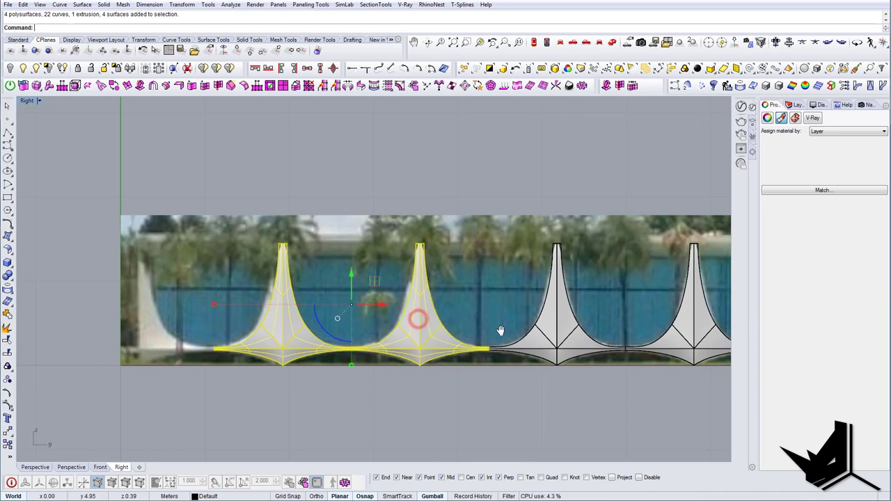
pyautogui.moveTo(500, 330); pyautogui.dragTo(525, 306, button='right')
pyautogui.keyDown('shift'); pyautogui.click(451, 320); pyautogui.keyUp('shift')
pyautogui.keyDown('shift'); pyautogui.click(512, 321); pyautogui.keyUp('shift')
pyautogui.moveTo(519, 296); pyautogui.dragTo(518, 296)
pyautogui.scroll(-8, 508, 297)
pyautogui.moveTo(603, 334); pyautogui.dragTo(358, 330, button='right')
pyautogui.moveTo(674, 337); pyautogui.dragTo(533, 330, button='right')
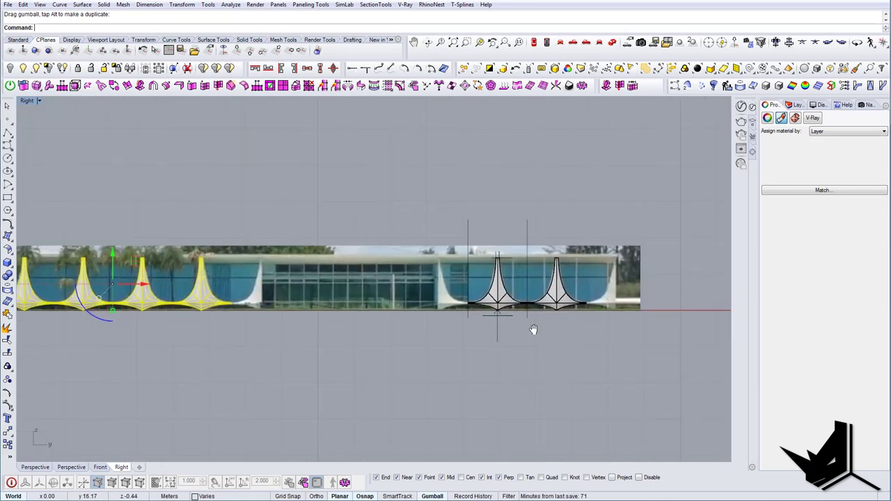
# Step: Mirror a copy of the outermost column of the two-column group about its outer end tip, adding the façade's end column
pyautogui.scroll(8, 542, 301)
pyautogui.click(567, 300)
pyautogui.moveTo(623, 281); pyautogui.dragTo(477, 301, button='right')
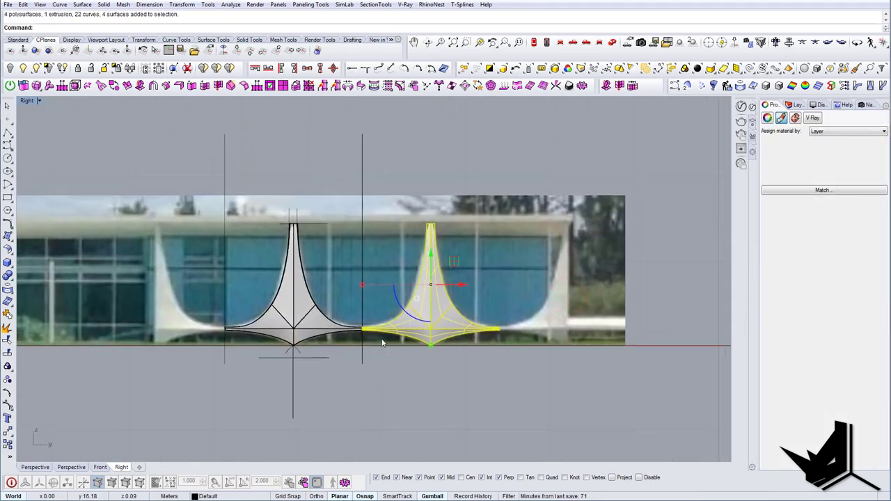
pyautogui.scroll(6, 386, 342)
pyautogui.scroll(-8, 391, 346)
pyautogui.moveTo(485, 365); pyautogui.dragTo(447, 357, button='right')
pyautogui.write('Mirror')
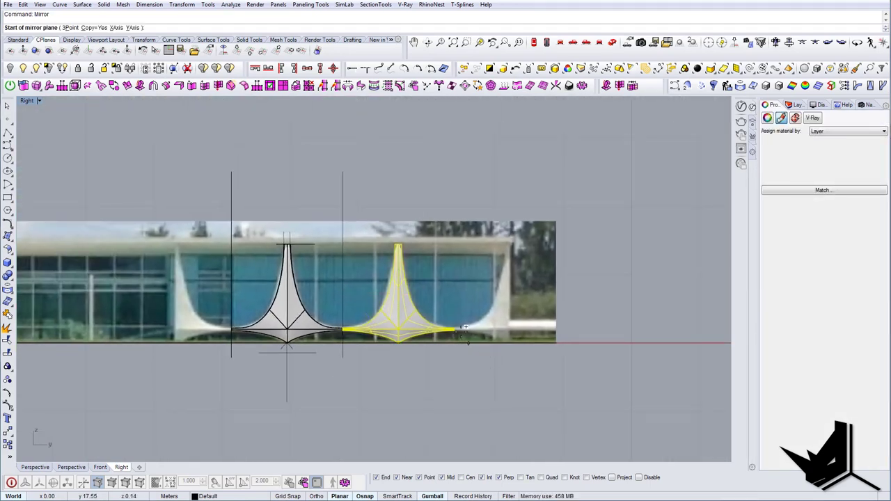
pyautogui.click(456, 330)
pyautogui.press('Escape')
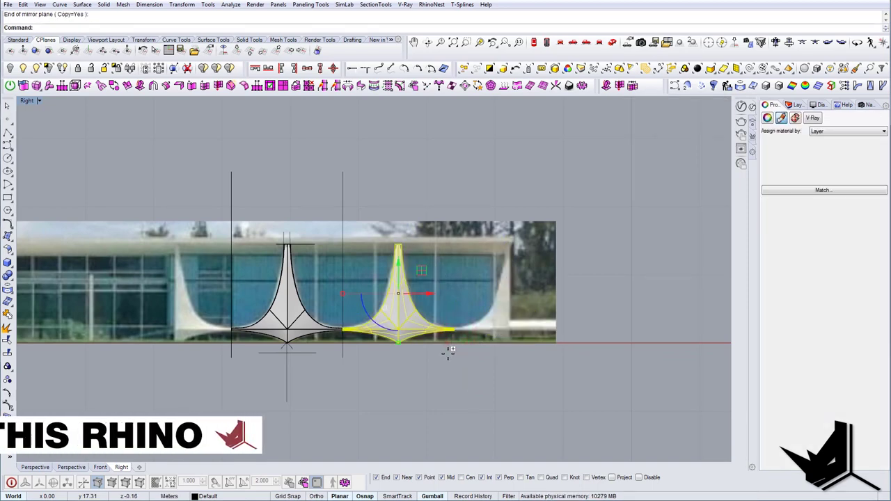
pyautogui.press('Return')
pyautogui.scroll(10, 456, 344)
pyautogui.click(451, 307)
pyautogui.click(456, 375)
pyautogui.scroll(-6, 455, 377)
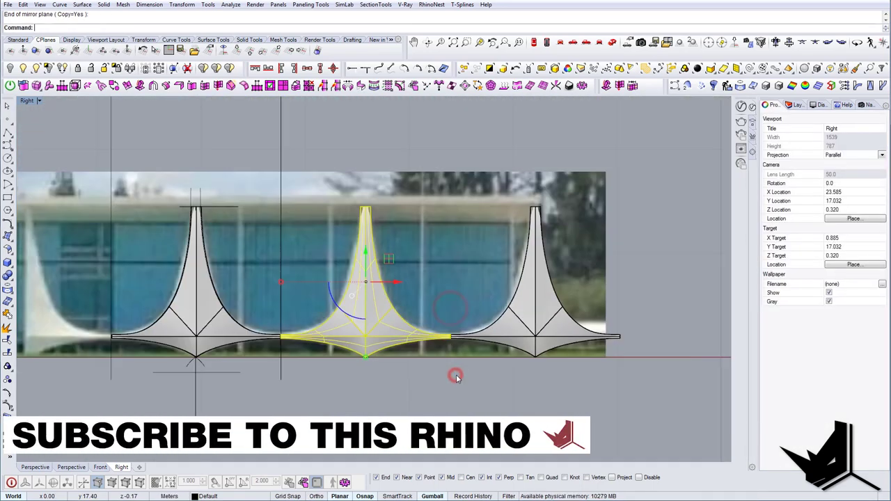
pyautogui.press('Escape')
# Step: Try to remove the outer half of the new end column from its group with RemoveFromGroup
pyautogui.scroll(-4, 457, 378)
pyautogui.moveTo(531, 357); pyautogui.dragTo(492, 339, button='right')
pyautogui.write('RemoveFromGroup')
pyautogui.press('Return')
pyautogui.scroll(6, 505, 363)
pyautogui.moveTo(572, 373); pyautogui.dragTo(457, 226)
pyautogui.press('Return')
pyautogui.click(444, 265)
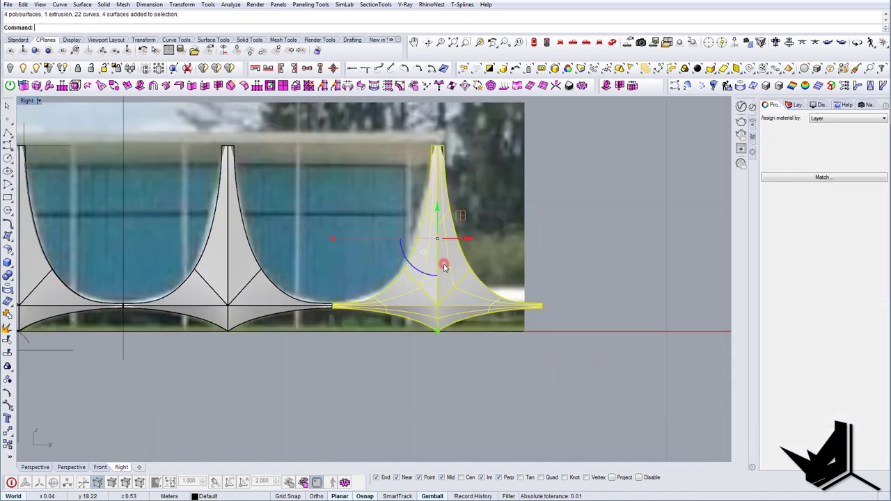
pyautogui.press('Escape')
pyautogui.moveTo(463, 274); pyautogui.dragTo(456, 276, button='right')
pyautogui.write('Re')
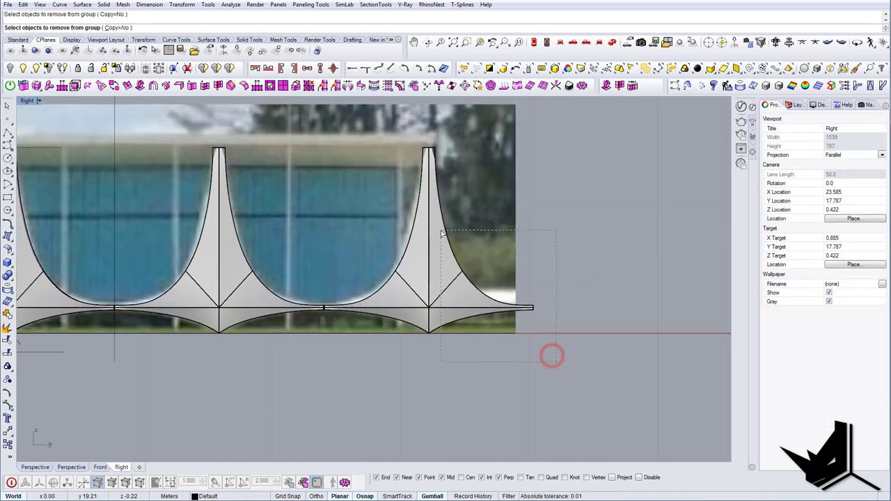
pyautogui.press('Return')
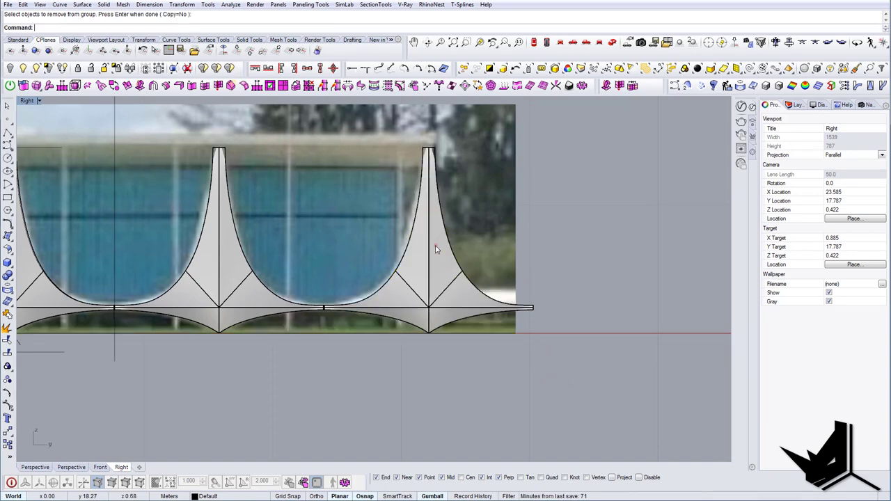
pyautogui.click(435, 246)
# Step: Switch to the perspective view and ungroup the end column
pyautogui.click(613, 45)
pyautogui.scroll(5, 389, 278)
pyautogui.moveTo(473, 278); pyautogui.dragTo(397, 298, button='right')
pyautogui.scroll(6, 342, 288)
pyautogui.click(349, 294)
pyautogui.press('Return')
# Step: Delete the folded facets on the outer half of the end column
pyautogui.click(388, 268)
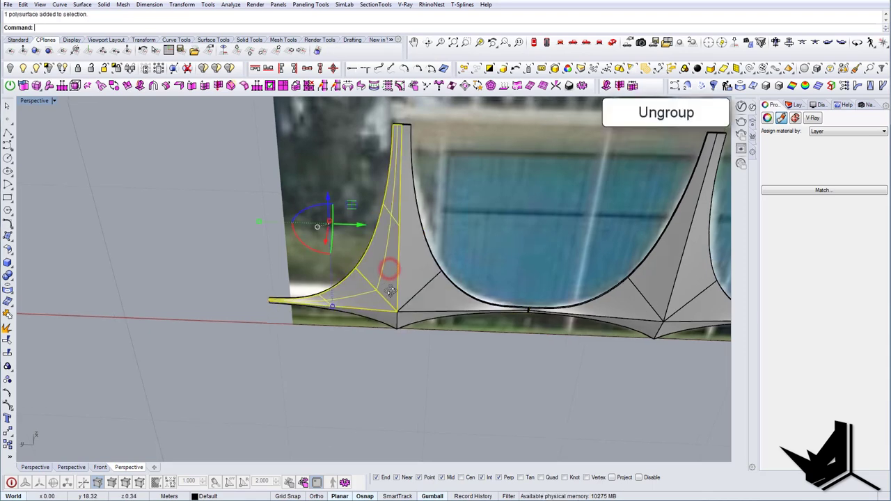
pyautogui.click(389, 293)
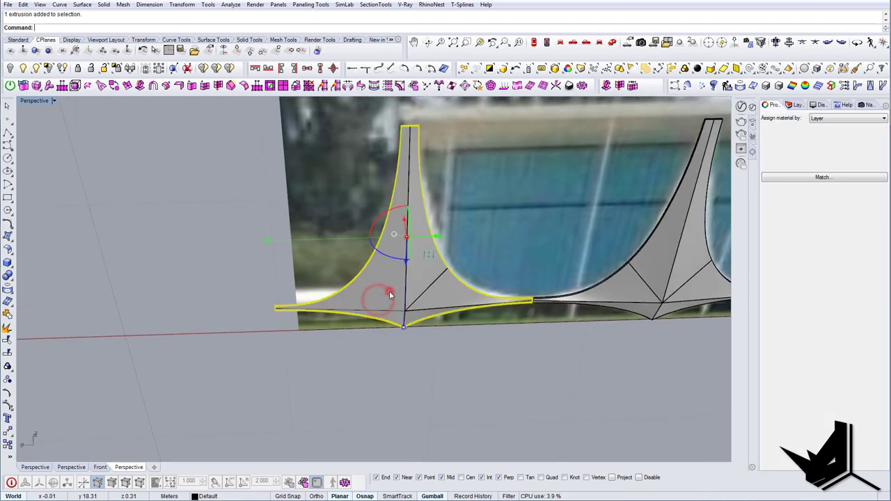
pyautogui.moveTo(398, 303); pyautogui.dragTo(418, 313, button='right')
pyautogui.press('Escape')
# Step: Draw a line from the centre of the end column's top edge, running perpendicular to the façade
pyautogui.moveTo(432, 243); pyautogui.dragTo(457, 267, button='right')
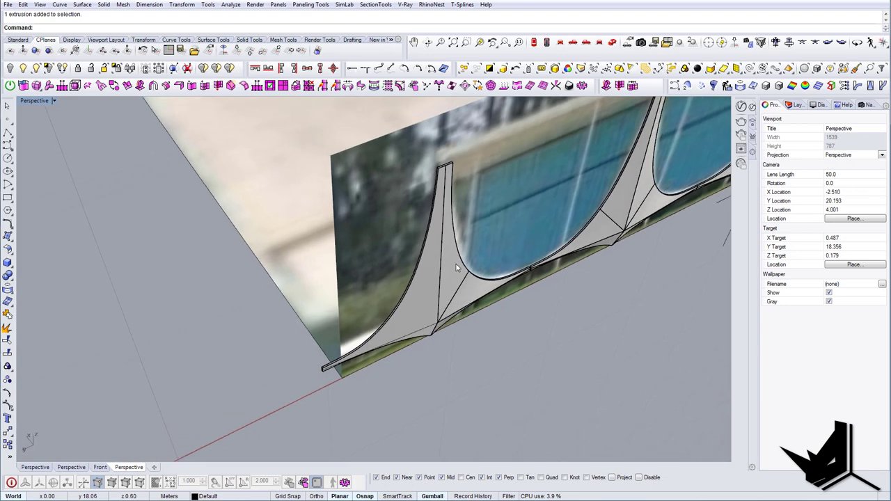
pyautogui.scroll(5, 433, 162)
pyautogui.click(479, 180)
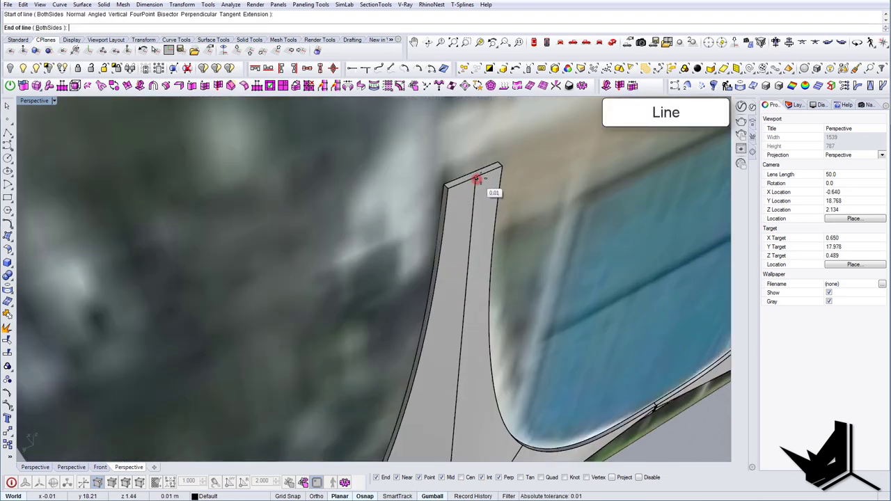
pyautogui.scroll(-5, 479, 179)
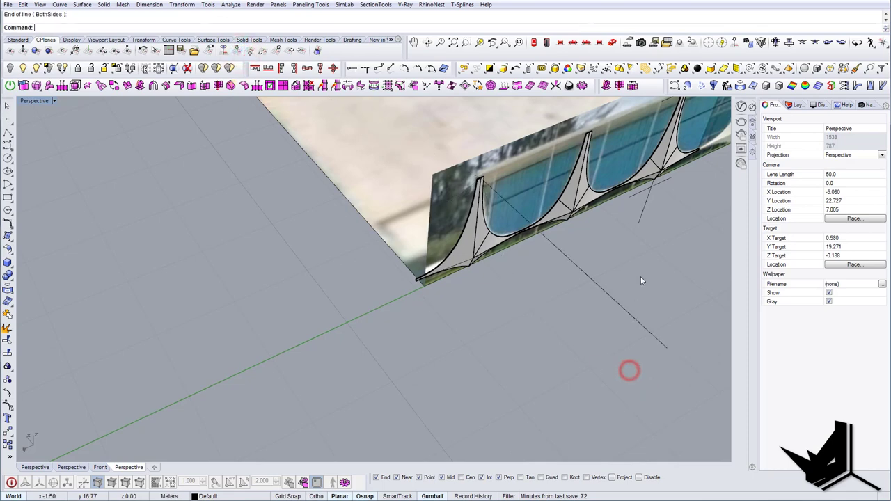
# Step: Shift the line to cross both sides of the column and extrude it downward into a vertical cutting plane
pyautogui.keyDown('shift'); pyautogui.moveTo(640, 276); pyautogui.dragTo(574, 307, button='right'); pyautogui.keyUp('shift')
pyautogui.click(533, 329)
pyautogui.moveTo(479, 270); pyautogui.dragTo(446, 233)
pyautogui.moveTo(446, 233); pyautogui.dragTo(451, 196, button='right')
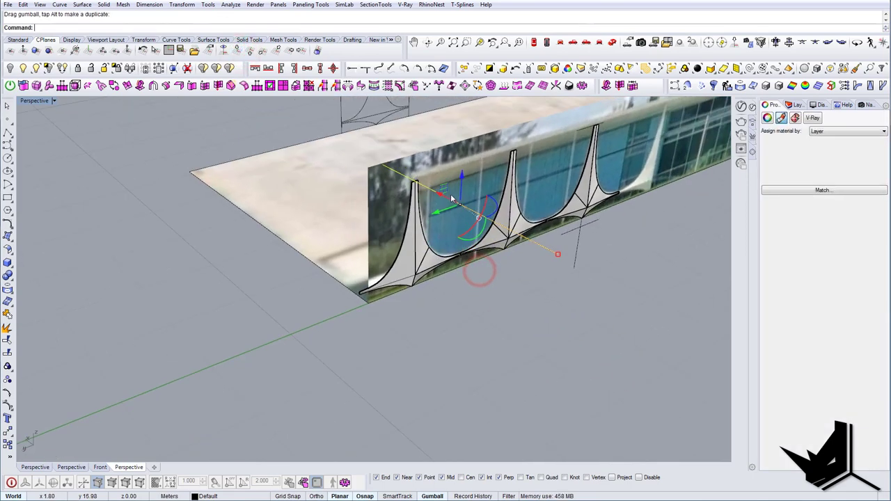
pyautogui.keyDown('ctrl'); pyautogui.moveTo(464, 148); pyautogui.dragTo(454, 370); pyautogui.keyUp('ctrl')
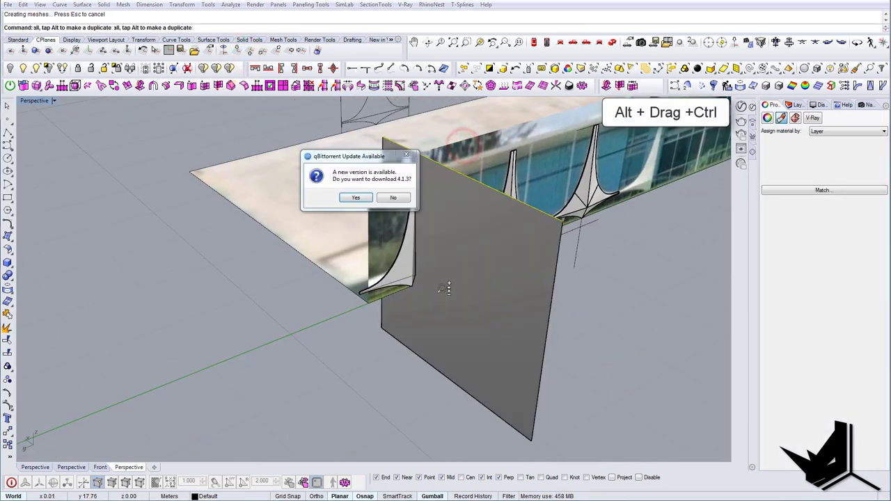
pyautogui.click(391, 197)
# Step: Boolean-split the end column's solid with the vertical plane and delete the outer half
pyautogui.scroll(4, 449, 258)
pyautogui.write('BooleanSplit')
pyautogui.press('Return')
pyautogui.click(380, 264)
pyautogui.press('Return')
pyautogui.click(436, 318)
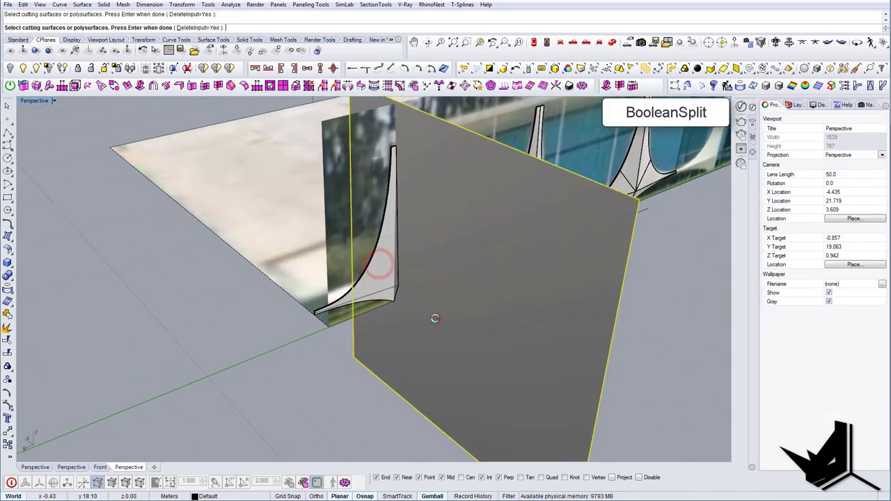
pyautogui.press('Return')
pyautogui.click(376, 277)
pyautogui.moveTo(376, 276)
pyautogui.mouseDown(button='right')
pyautogui.moveTo(386, 279)
pyautogui.moveTo(378, 287)
pyautogui.mouseUp(button='right')
pyautogui.press('Delete')
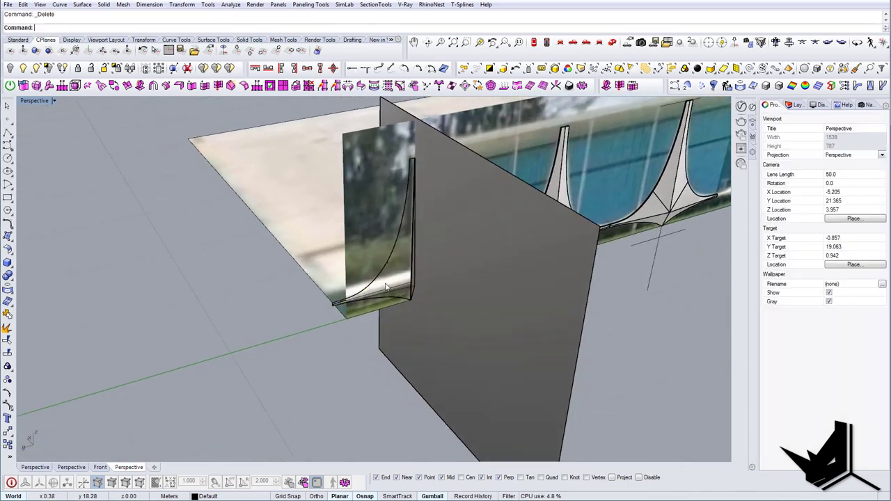
# Step: Delete the leftover curves and pieces from the end column's outer half, keeping the reference images, and delete the vertical cutting plane
pyautogui.click(379, 275)
pyautogui.click(386, 298)
pyautogui.moveTo(350, 348); pyautogui.dragTo(319, 288)
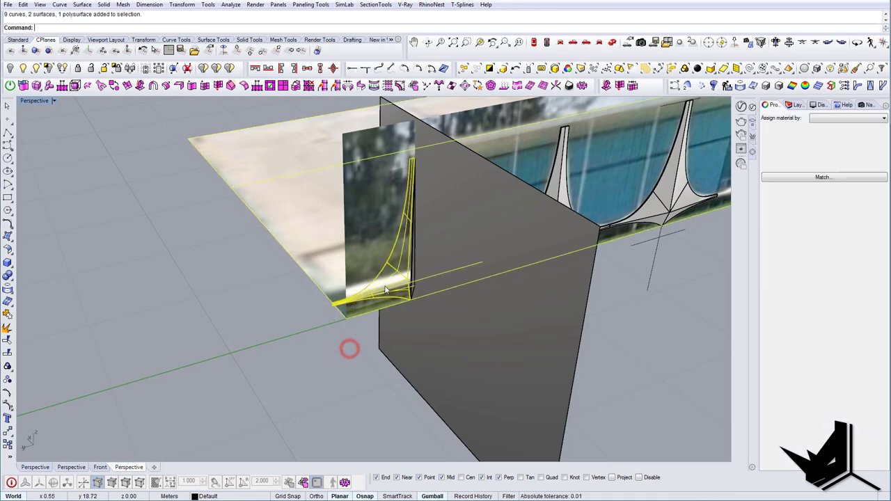
pyautogui.moveTo(320, 289); pyautogui.dragTo(148, 289, button='right')
pyautogui.keyDown('ctrl'); pyautogui.moveTo(146, 237); pyautogui.dragTo(144, 233); pyautogui.keyUp('ctrl')
pyautogui.moveTo(356, 349); pyautogui.dragTo(362, 355, button='right')
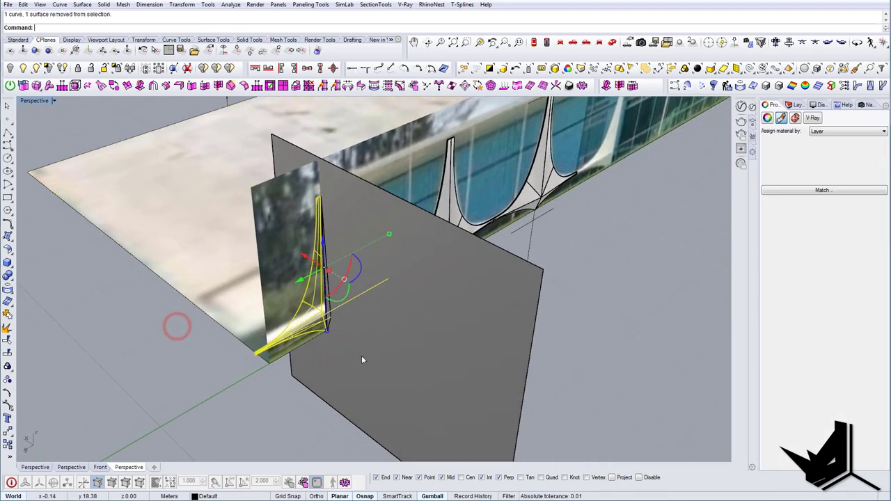
pyautogui.press('Delete')
pyautogui.click(521, 421)
pyautogui.press('Delete')
# Step: Examine the cut side and the base of the remaining half column close up
pyautogui.moveTo(426, 369); pyautogui.dragTo(376, 366, button='right')
pyautogui.scroll(7, 403, 314)
pyautogui.moveTo(418, 314)
pyautogui.mouseDown(button='right')
pyautogui.moveTo(568, 310)
pyautogui.moveTo(515, 344)
pyautogui.moveTo(475, 355)
pyautogui.moveTo(342, 363)
pyautogui.moveTo(429, 301)
pyautogui.mouseUp(button='right')
pyautogui.click(427, 300)
pyautogui.moveTo(362, 265); pyautogui.dragTo(393, 237, button='right')
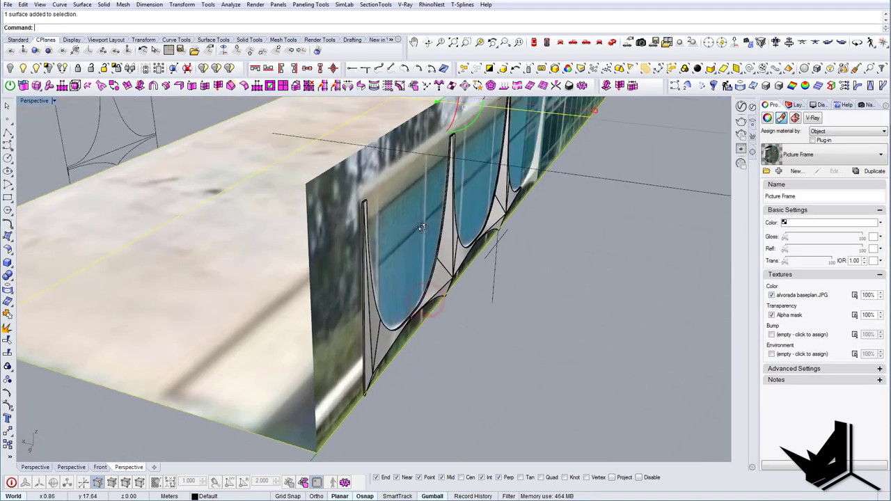
pyautogui.press('Escape')
pyautogui.scroll(6, 387, 355)
pyautogui.moveTo(388, 354); pyautogui.dragTo(322, 209, button='right')
pyautogui.click(424, 292)
pyautogui.press('Escape')
pyautogui.moveTo(424, 293); pyautogui.dragTo(426, 331, button='right')
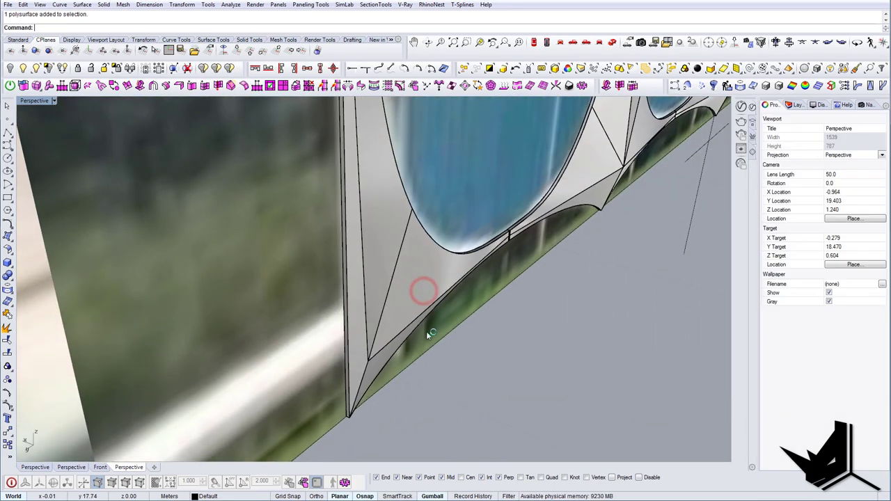
# Step: Select the half column's narrow edge piece with its adjoining faces and try to split it with a cutting object
pyautogui.scroll(2, 351, 355)
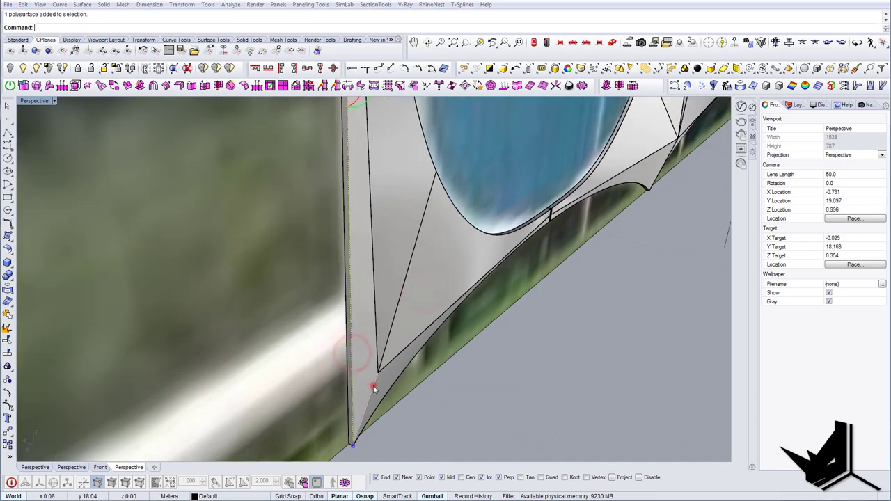
pyautogui.keyDown('shift'); pyautogui.click(374, 387); pyautogui.keyUp('shift')
pyautogui.click(405, 408)
pyautogui.keyDown('shift'); pyautogui.click(377, 343); pyautogui.keyUp('shift')
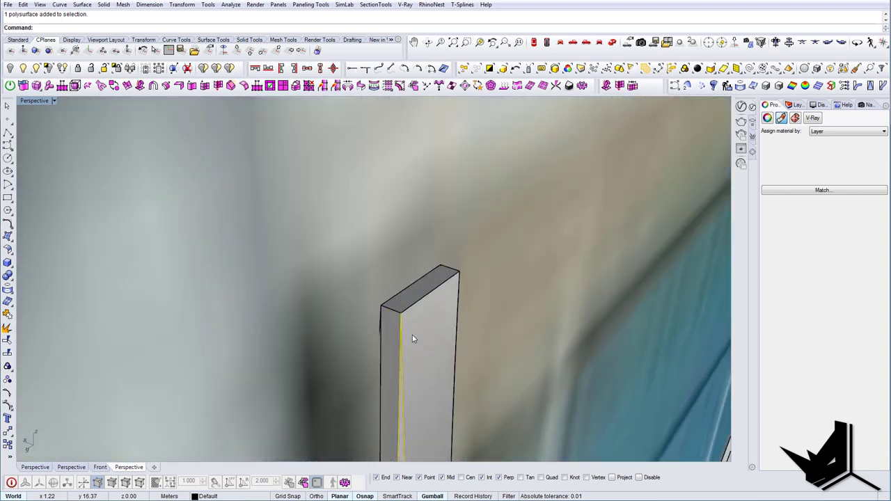
pyautogui.scroll(-10, 411, 335)
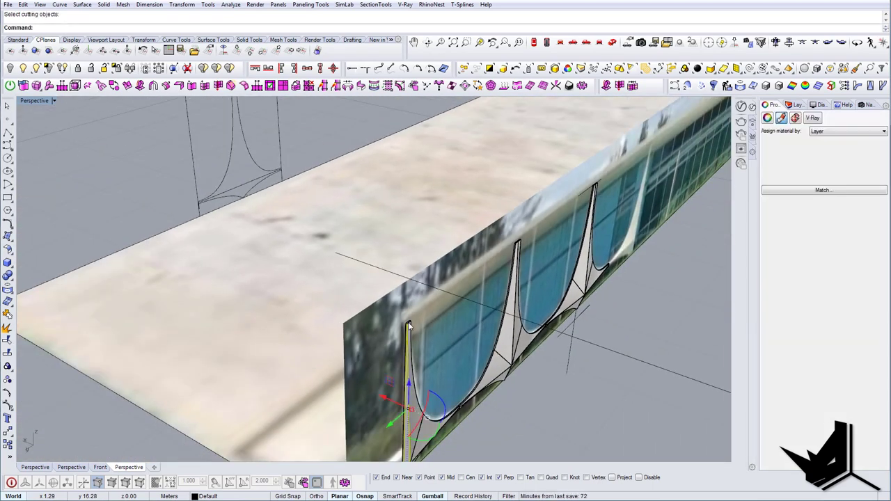
pyautogui.press('Escape')
pyautogui.moveTo(419, 314); pyautogui.dragTo(393, 316, button='right')
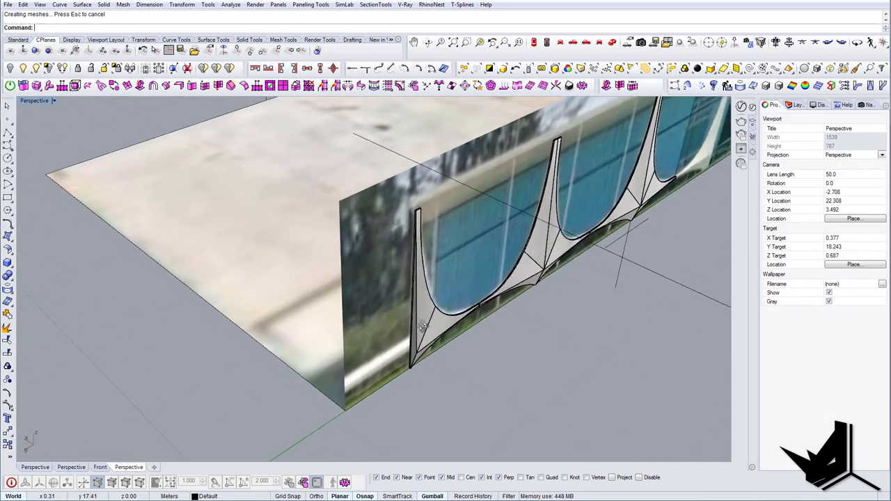
# Step: Select all parts of the half column at the façade's end and group them
pyautogui.scroll(2, 443, 334)
pyautogui.scroll(-4, 443, 334)
pyautogui.moveTo(443, 334); pyautogui.dragTo(279, 241, button='right')
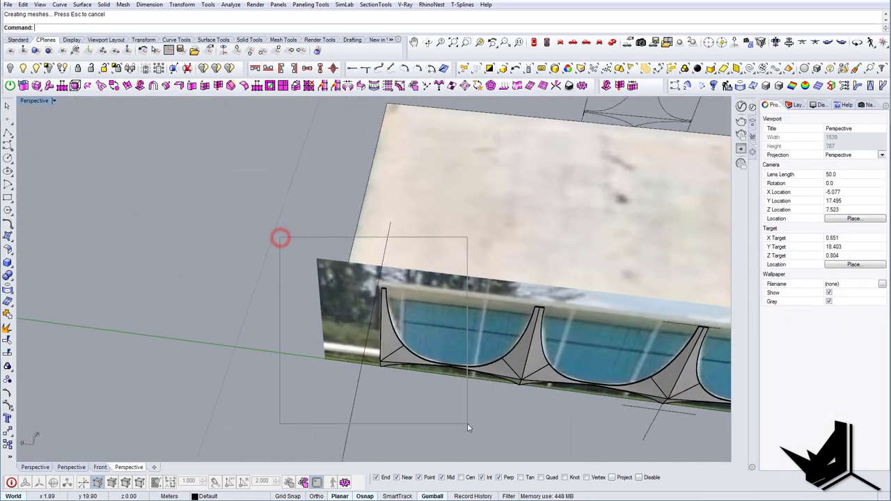
pyautogui.moveTo(467, 423); pyautogui.dragTo(468, 424)
pyautogui.keyDown('shift'); pyautogui.moveTo(442, 397); pyautogui.dragTo(348, 314, button='right'); pyautogui.keyUp('shift')
pyautogui.write('Group')
pyautogui.press('Return')
# Step: Mirror the grouped half column about the joint between the two full columns to close the other end of that row
pyautogui.scroll(-3, 427, 357)
pyautogui.scroll(-4, 288, 282)
pyautogui.write('Mirror')
pyautogui.press('Return')
pyautogui.scroll(6, 349, 319)
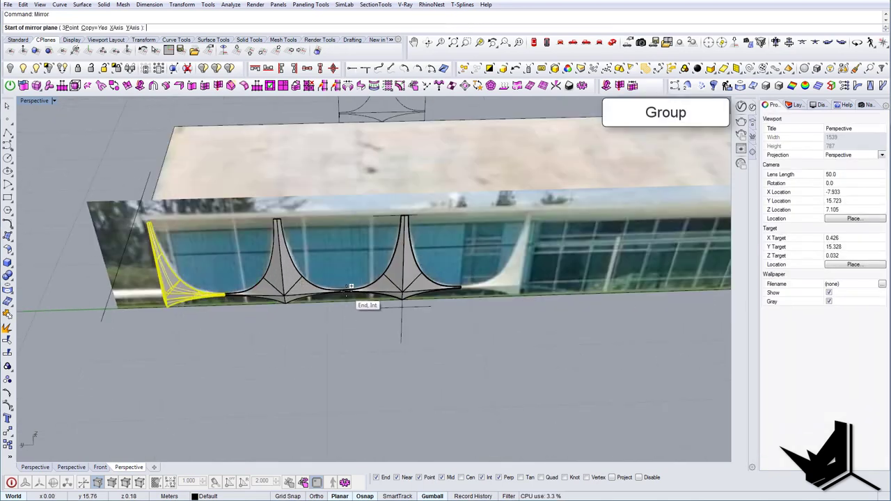
pyautogui.click(346, 291)
pyautogui.click(346, 378)
pyautogui.scroll(-3, 342, 377)
pyautogui.keyDown('shift'); pyautogui.moveTo(341, 377); pyautogui.dragTo(383, 356, button='right'); pyautogui.keyUp('shift')
pyautogui.press('Escape')
# Step: Copy the original half column from its base point to the start of the second column row, beyond the central glazed section
pyautogui.click(204, 325)
pyautogui.write('Copy')
pyautogui.press('Return')
pyautogui.scroll(15, 194, 332)
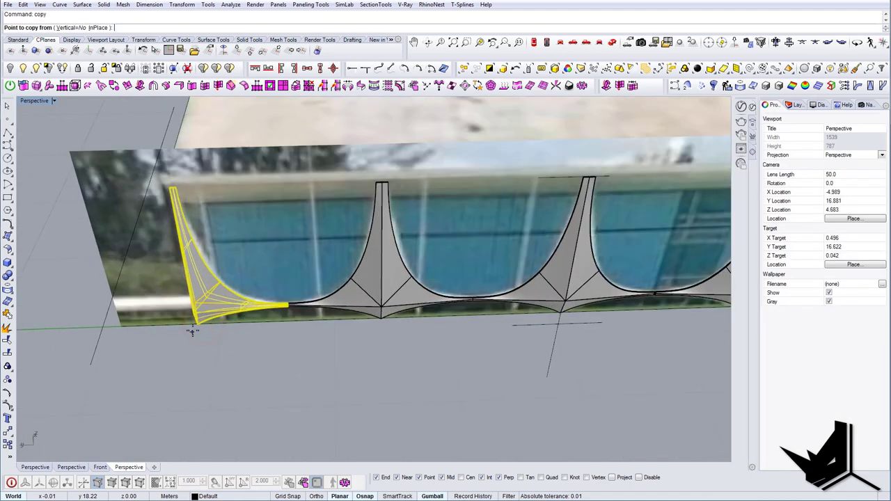
pyautogui.click(246, 272)
pyautogui.scroll(-7, 246, 273)
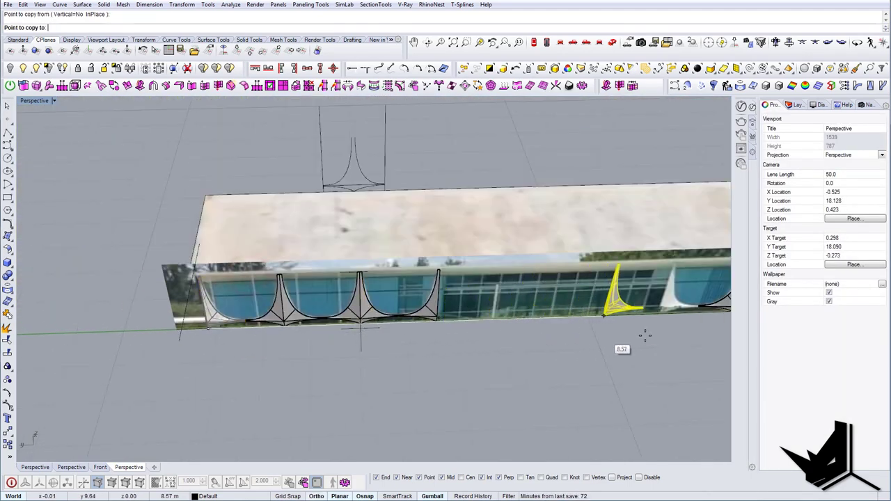
pyautogui.keyDown('shift'); pyautogui.moveTo(646, 338); pyautogui.dragTo(425, 358, button='right'); pyautogui.keyUp('shift')
pyautogui.scroll(8, 471, 336)
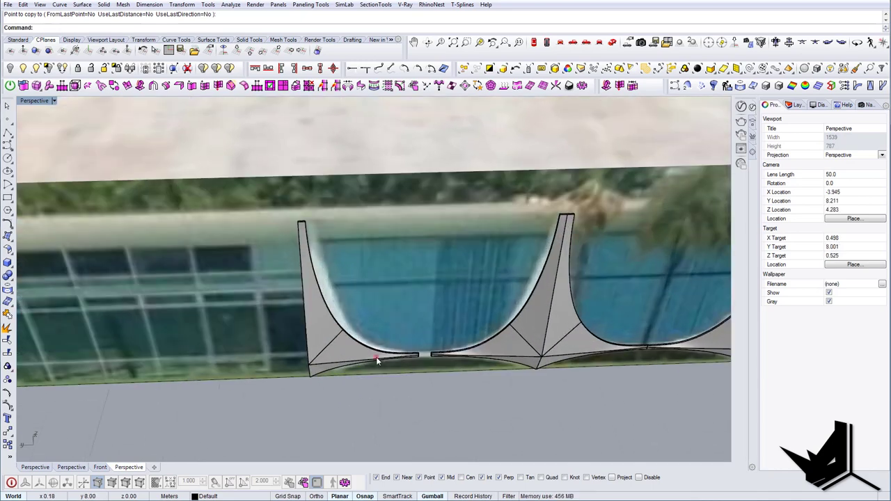
# Step: Move the copied half column so that its thin tip meets the tip of the neighbouring full column
pyautogui.click(378, 361)
pyautogui.write('m')
pyautogui.press('Return')
pyautogui.scroll(7, 402, 359)
pyautogui.scroll(2, 402, 360)
pyautogui.click(473, 346)
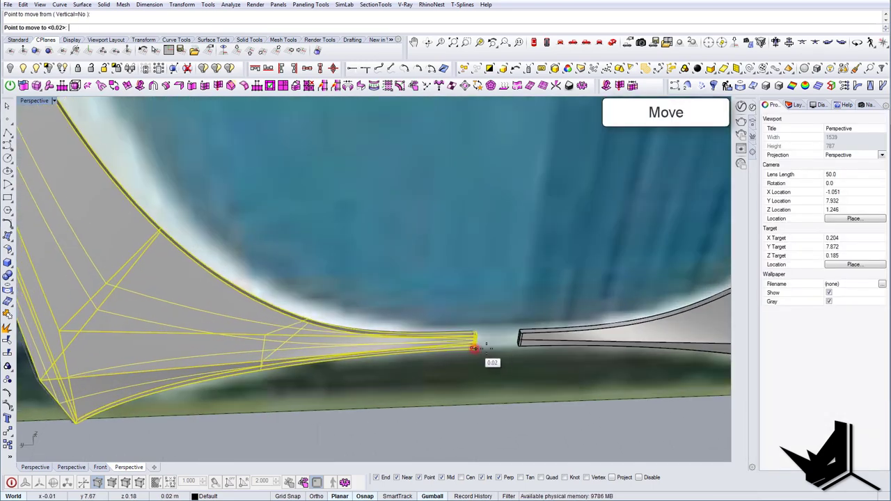
pyautogui.click(518, 346)
pyautogui.scroll(-20, 445, 358)
# Step: Mirror the half column about the middle joint of the four full columns to finish the far end of the façade
pyautogui.keyDown('shift'); pyautogui.moveTo(515, 352); pyautogui.dragTo(306, 340, button='right'); pyautogui.keyUp('shift')
pyautogui.click(263, 331)
pyautogui.keyDown('shift'); pyautogui.moveTo(351, 358); pyautogui.dragTo(328, 355, button='right'); pyautogui.keyUp('shift')
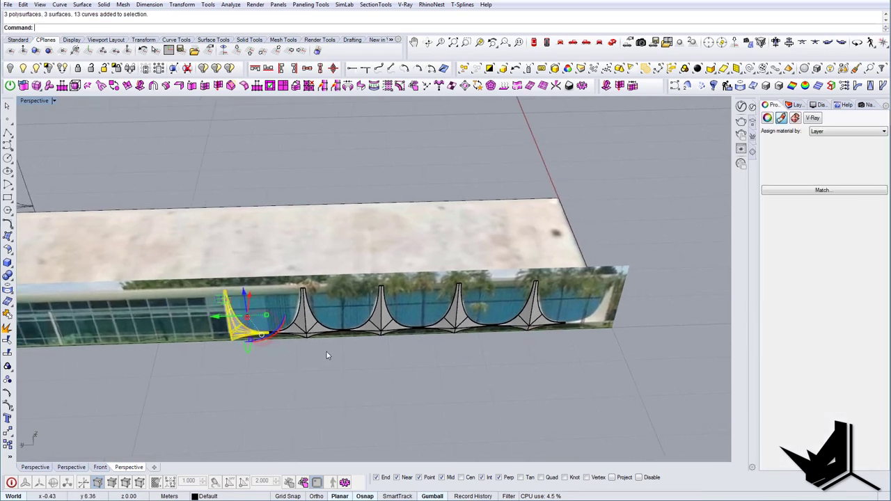
pyautogui.click(419, 325)
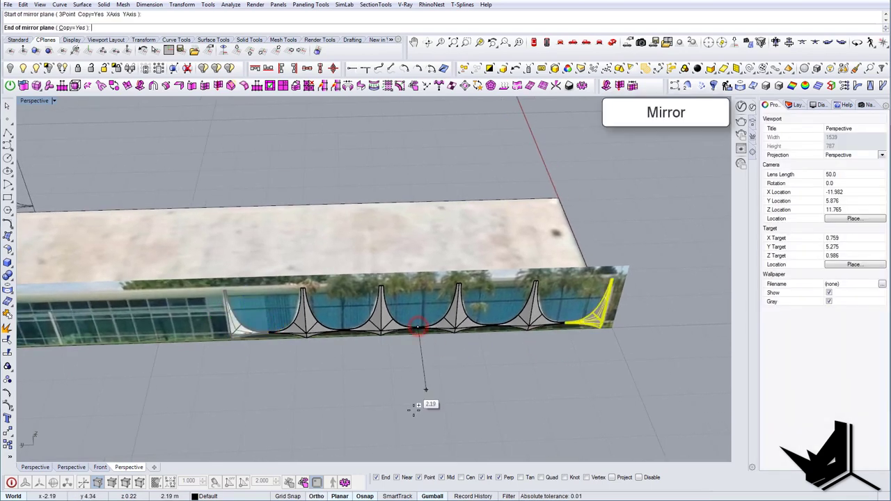
pyautogui.press('Escape')
pyautogui.scroll(4, 628, 309)
pyautogui.moveTo(588, 295); pyautogui.dragTo(581, 209, button='right')
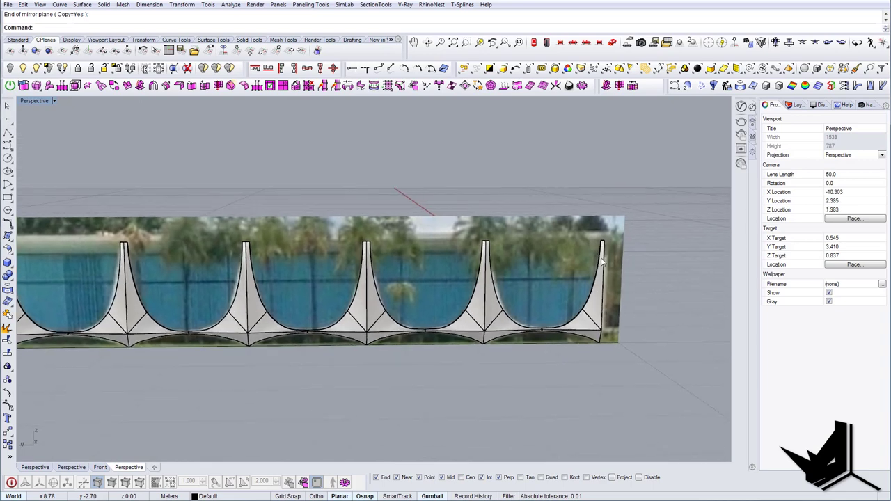
# Step: Mirror the corner half column and its four neighbouring full columns across the base plan's long centre axis to the opposite side
pyautogui.scroll(-8, 306, 247)
pyautogui.keyDown('shift'); pyautogui.moveTo(306, 247); pyautogui.dragTo(334, 319, button='right'); pyautogui.keyUp('shift')
pyautogui.click(503, 310)
pyautogui.keyDown('shift'); pyautogui.click(549, 329); pyautogui.keyUp('shift')
pyautogui.click(454, 362)
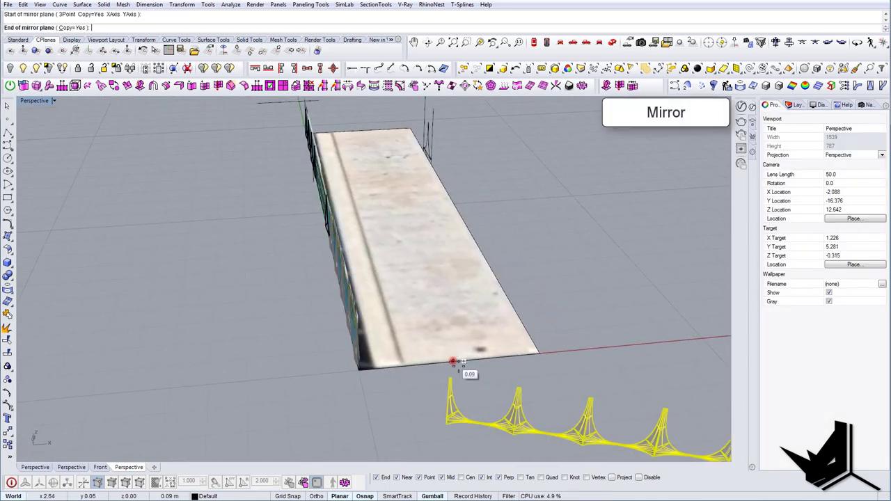
pyautogui.click(468, 402)
pyautogui.moveTo(462, 379); pyautogui.dragTo(287, 387, button='right')
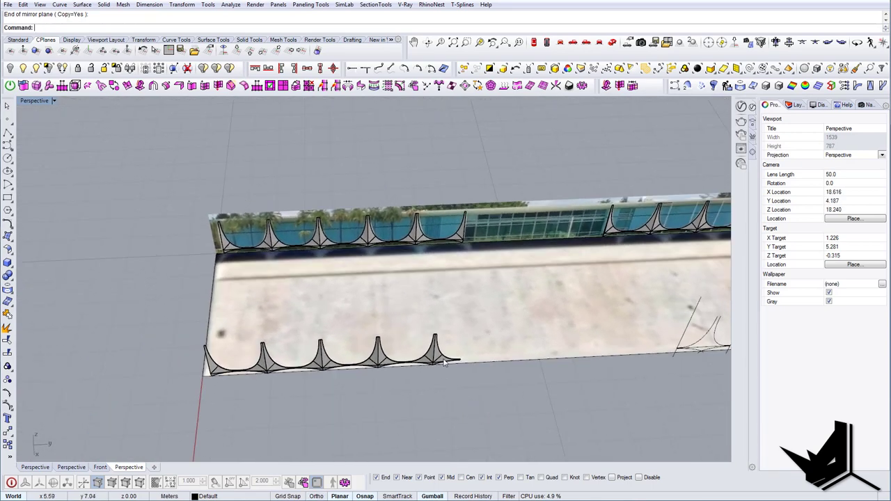
# Step: Copy the last mirrored column tip to tip along the rear edge until ten full columns stand there, reusing the last point, distance and direction
pyautogui.click(440, 350)
pyautogui.keyDown('shift'); pyautogui.moveTo(440, 350); pyautogui.dragTo(402, 333, button='right'); pyautogui.keyUp('shift')
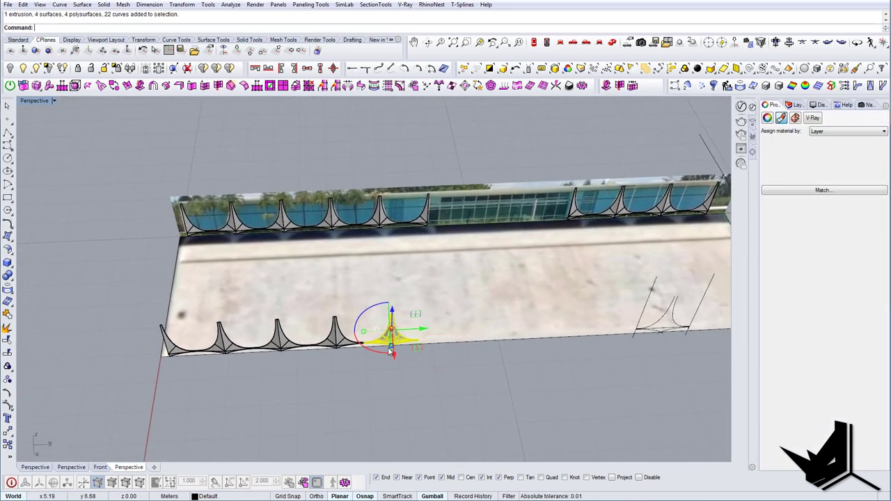
pyautogui.scroll(8, 364, 344)
pyautogui.click(362, 334)
pyautogui.scroll(-7, 362, 334)
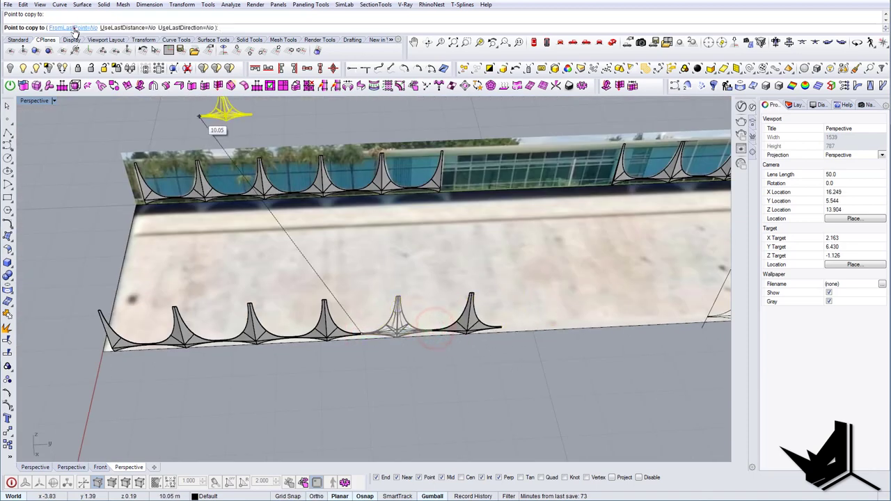
pyautogui.click(125, 31)
pyautogui.scroll(-7, 171, 187)
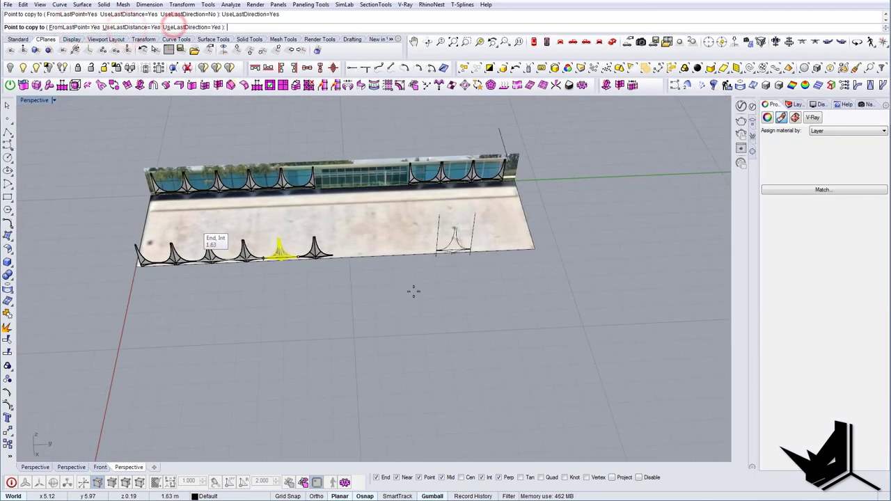
pyautogui.click(658, 287)
pyautogui.rightClick(658, 288)
pyautogui.moveTo(658, 287); pyautogui.dragTo(658, 288, button='right')
# Step: Mirror the rear row's corner half column about the row's middle joint to close its opposite end
pyautogui.click(263, 256)
pyautogui.moveTo(264, 254); pyautogui.dragTo(259, 255, button='right')
pyautogui.write('M')
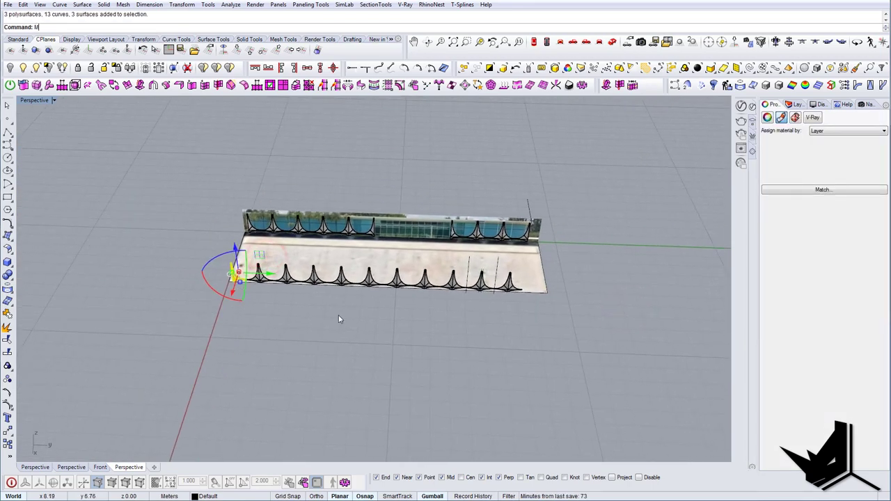
pyautogui.scroll(2, 381, 287)
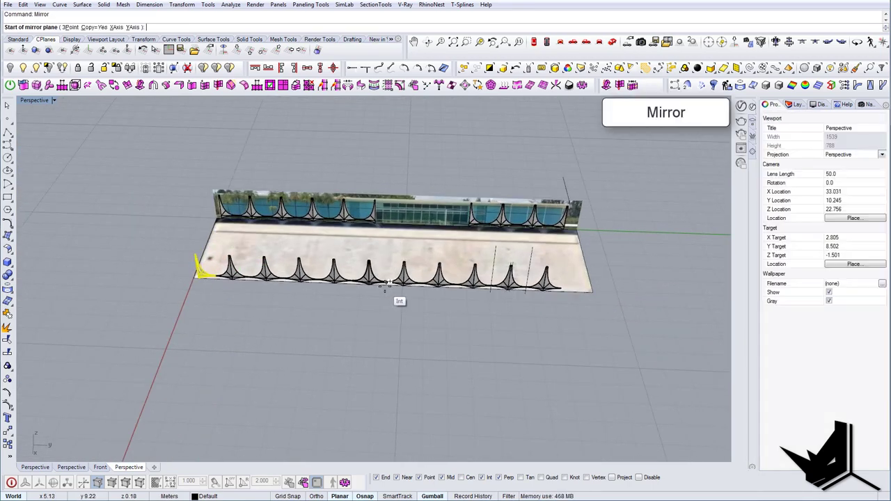
pyautogui.keyDown('shift'); pyautogui.click(369, 356); pyautogui.keyUp('shift')
pyautogui.moveTo(448, 299); pyautogui.dragTo(439, 325, button='right')
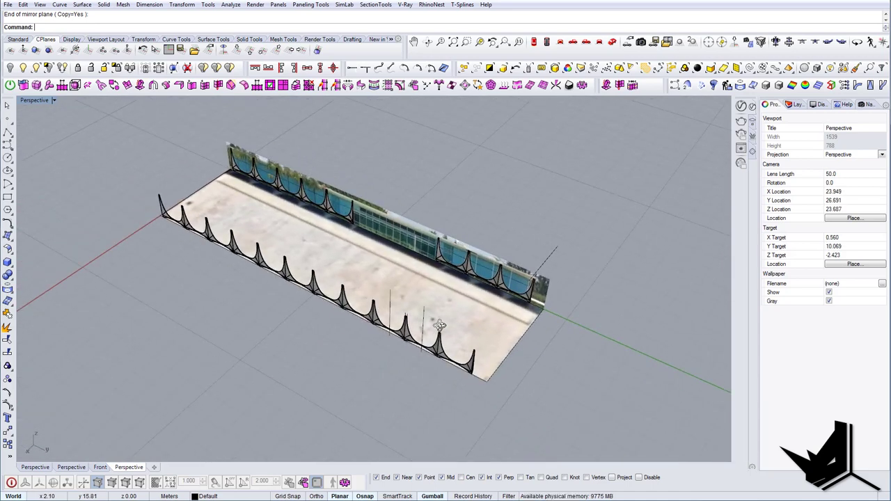
# Step: Draw a rectangle between diagonally opposite corners of the base plan image
pyautogui.scroll(3, 493, 381)
pyautogui.press('Return')
pyautogui.click(484, 375)
pyautogui.scroll(-5, 477, 367)
pyautogui.scroll(8, 250, 195)
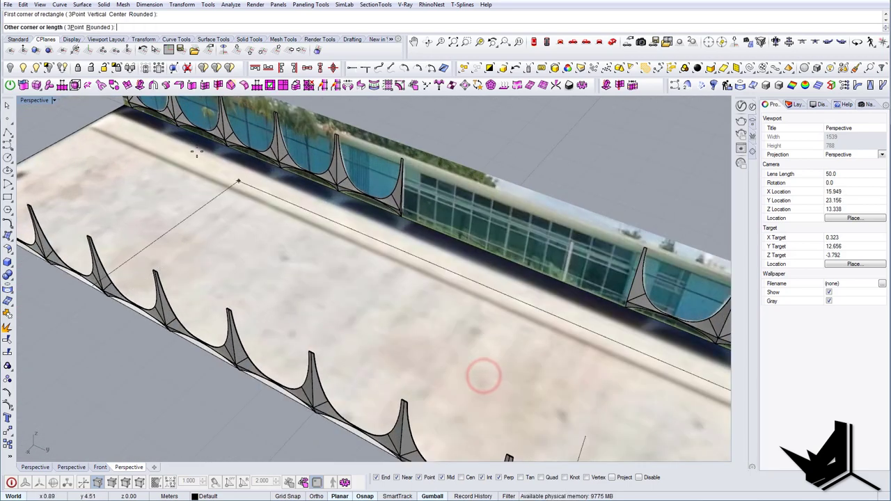
pyautogui.keyDown('shift'); pyautogui.moveTo(257, 195); pyautogui.dragTo(403, 297, button='right'); pyautogui.keyUp('shift')
pyautogui.click(231, 178)
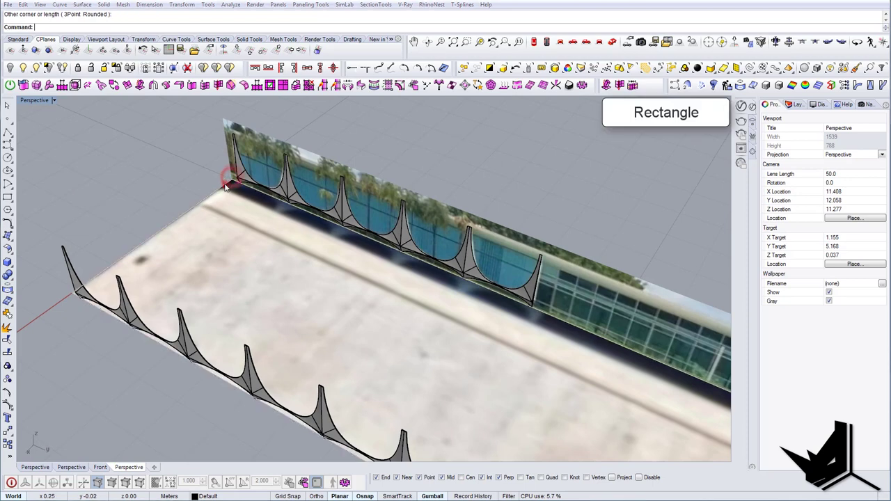
# Step: Extrude the base rectangle as a solid up to the façade photo's top corner, about 1.78 m high
pyautogui.click(226, 183)
pyautogui.click(254, 208)
pyautogui.scroll(-6, 253, 209)
pyautogui.moveTo(253, 210)
pyautogui.mouseDown(button='right')
pyautogui.moveTo(256, 232)
pyautogui.moveTo(256, 222)
pyautogui.mouseUp(button='right')
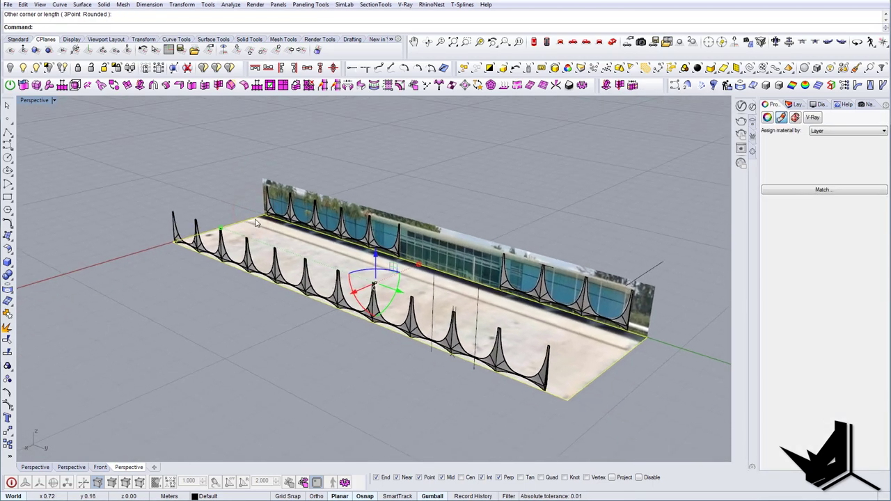
pyautogui.press('Return')
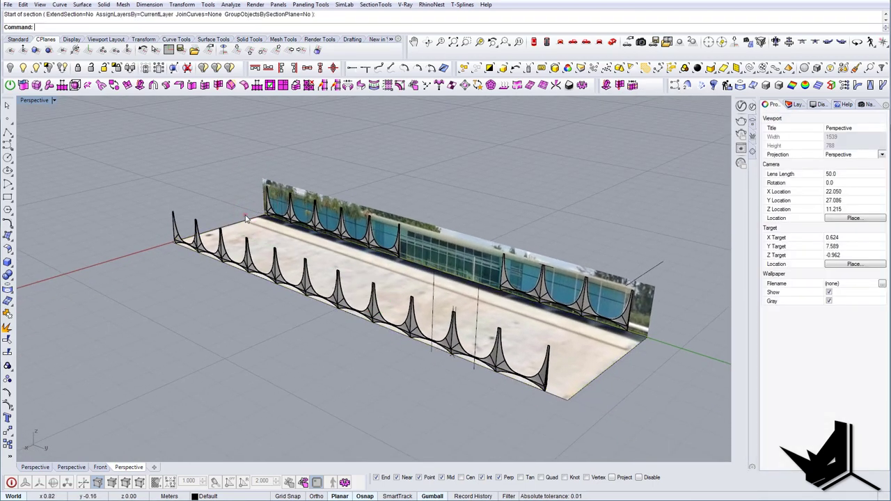
pyautogui.click(270, 243)
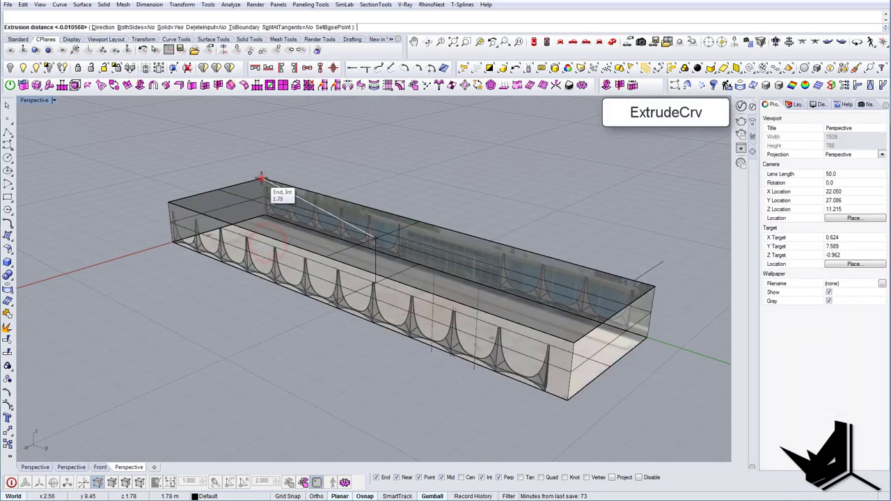
pyautogui.moveTo(354, 256); pyautogui.dragTo(540, 274, button='right')
# Step: Scale the block vertically from its top corner with Scale1D into a roof slab about 0.34 m thick, ending at the column tops
pyautogui.write('Scale')
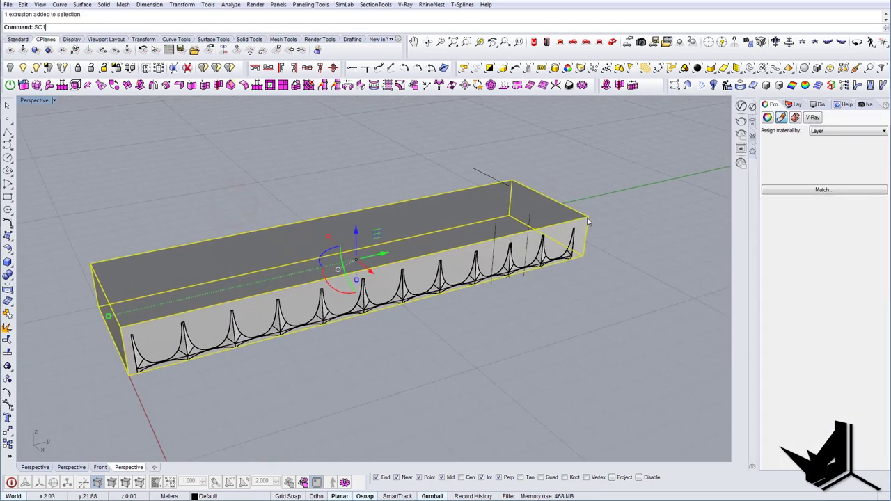
pyautogui.press('Return')
pyautogui.click(588, 218)
pyautogui.click(585, 256)
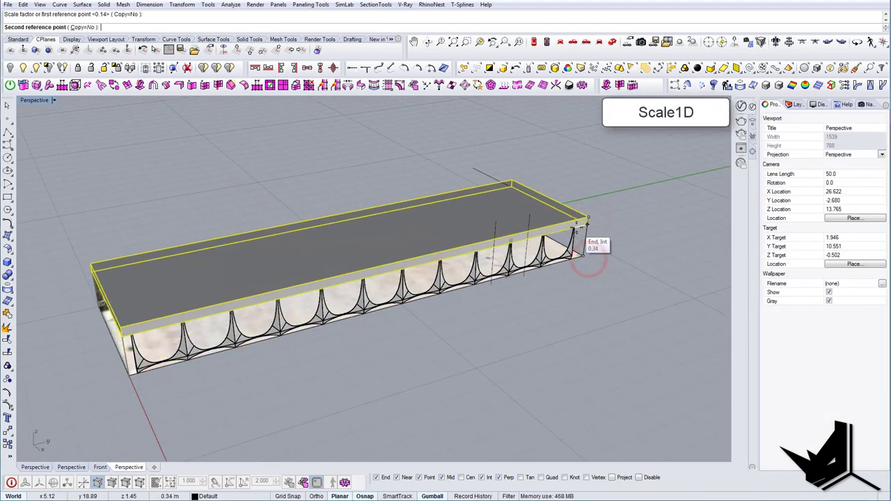
pyautogui.press('Escape')
# Step: Copy the roof slab from its lower corner down to the base of the columns as a floor slab
pyautogui.moveTo(582, 235); pyautogui.dragTo(462, 263, button='right')
pyautogui.click(378, 245)
pyautogui.scroll(5, 520, 267)
pyautogui.click(534, 251)
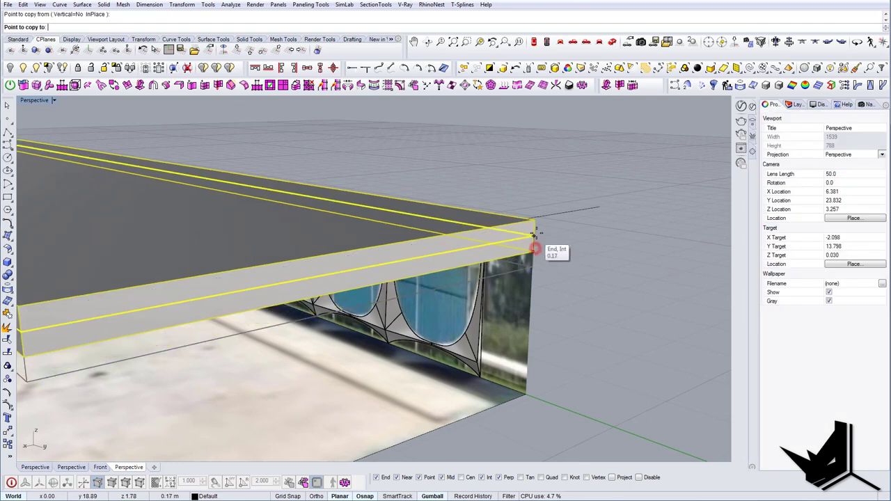
pyautogui.scroll(-6, 536, 238)
pyautogui.moveTo(522, 245); pyautogui.dragTo(481, 208, button='right')
pyautogui.scroll(4, 371, 242)
pyautogui.scroll(8, 372, 241)
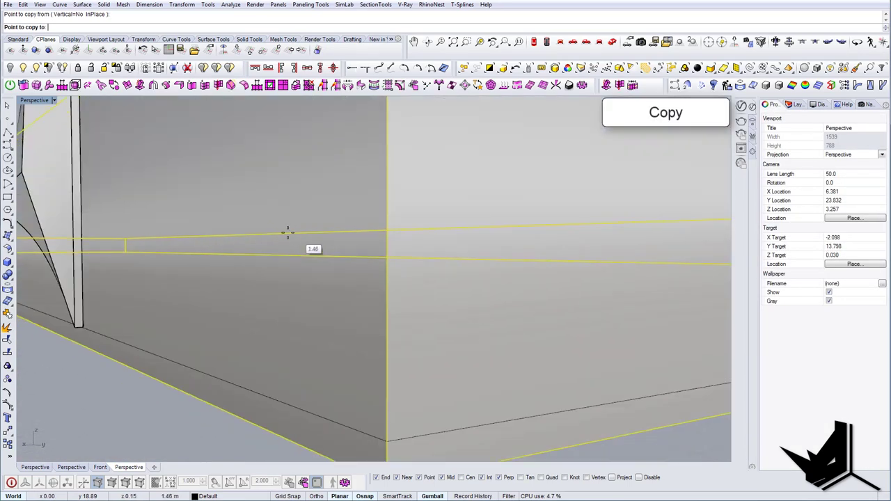
pyautogui.scroll(-5, 284, 233)
pyautogui.moveTo(264, 228); pyautogui.dragTo(317, 227, button='right')
pyautogui.click(234, 229)
# Step: Flatten the copied floor slab vertically into a thin plate and adjust its height so it sits slightly above the base plan
pyautogui.rightClick(233, 229)
pyautogui.click(288, 220)
pyautogui.scroll(-5, 301, 226)
pyautogui.scroll(8, 182, 244)
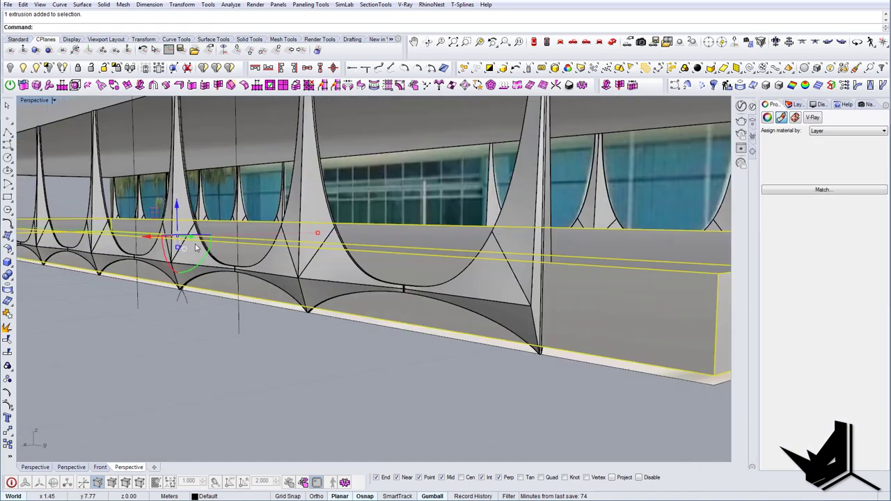
pyautogui.moveTo(175, 246); pyautogui.dragTo(174, 241)
pyautogui.moveTo(174, 236); pyautogui.dragTo(185, 235)
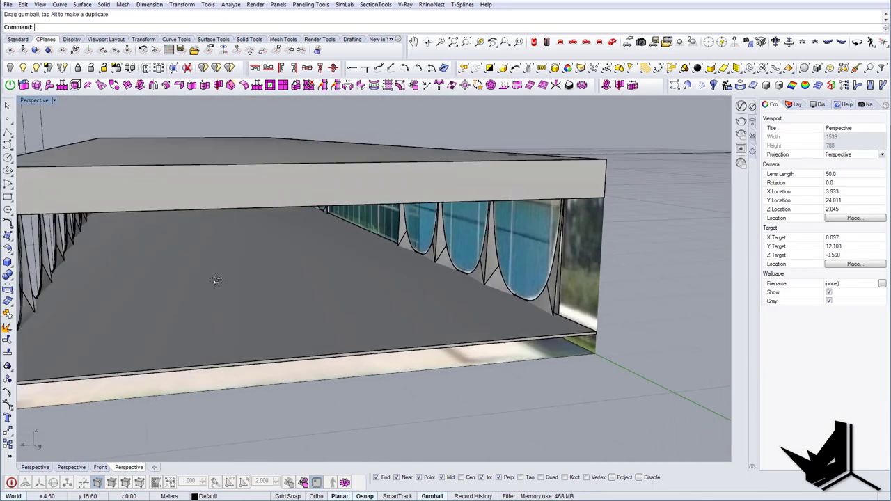
# Step: Examine the columns, roof slab and floor slab together from several sides
pyautogui.moveTo(216, 280); pyautogui.dragTo(275, 265, button='right')
pyautogui.click(274, 264)
pyautogui.moveTo(383, 298); pyautogui.dragTo(727, 300, button='right')
pyautogui.press('Escape')
pyautogui.scroll(-3, 295, 314)
pyautogui.scroll(5, 395, 316)
pyautogui.scroll(-3, 536, 288)
pyautogui.scroll(6, 426, 265)
pyautogui.keyDown('shift'); pyautogui.moveTo(426, 264); pyautogui.dragTo(351, 266, button='right'); pyautogui.keyUp('shift')
pyautogui.moveTo(351, 266); pyautogui.dragTo(399, 280, button='right')
pyautogui.scroll(-4, 453, 264)
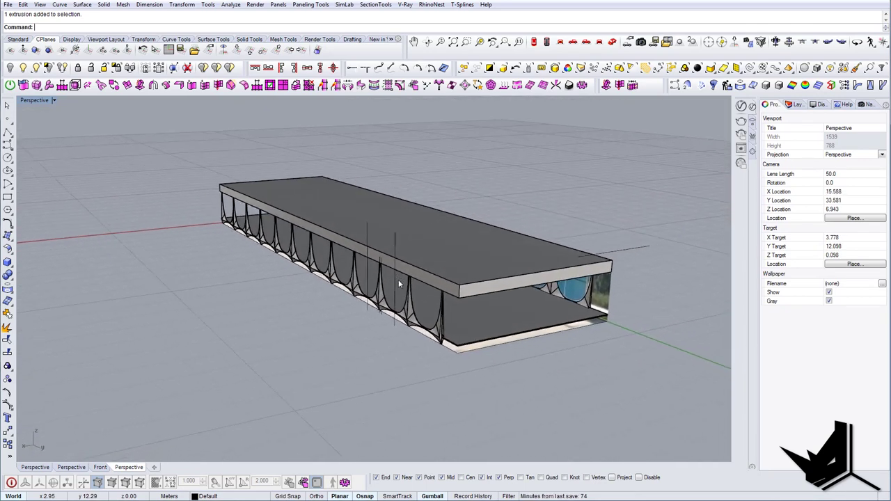